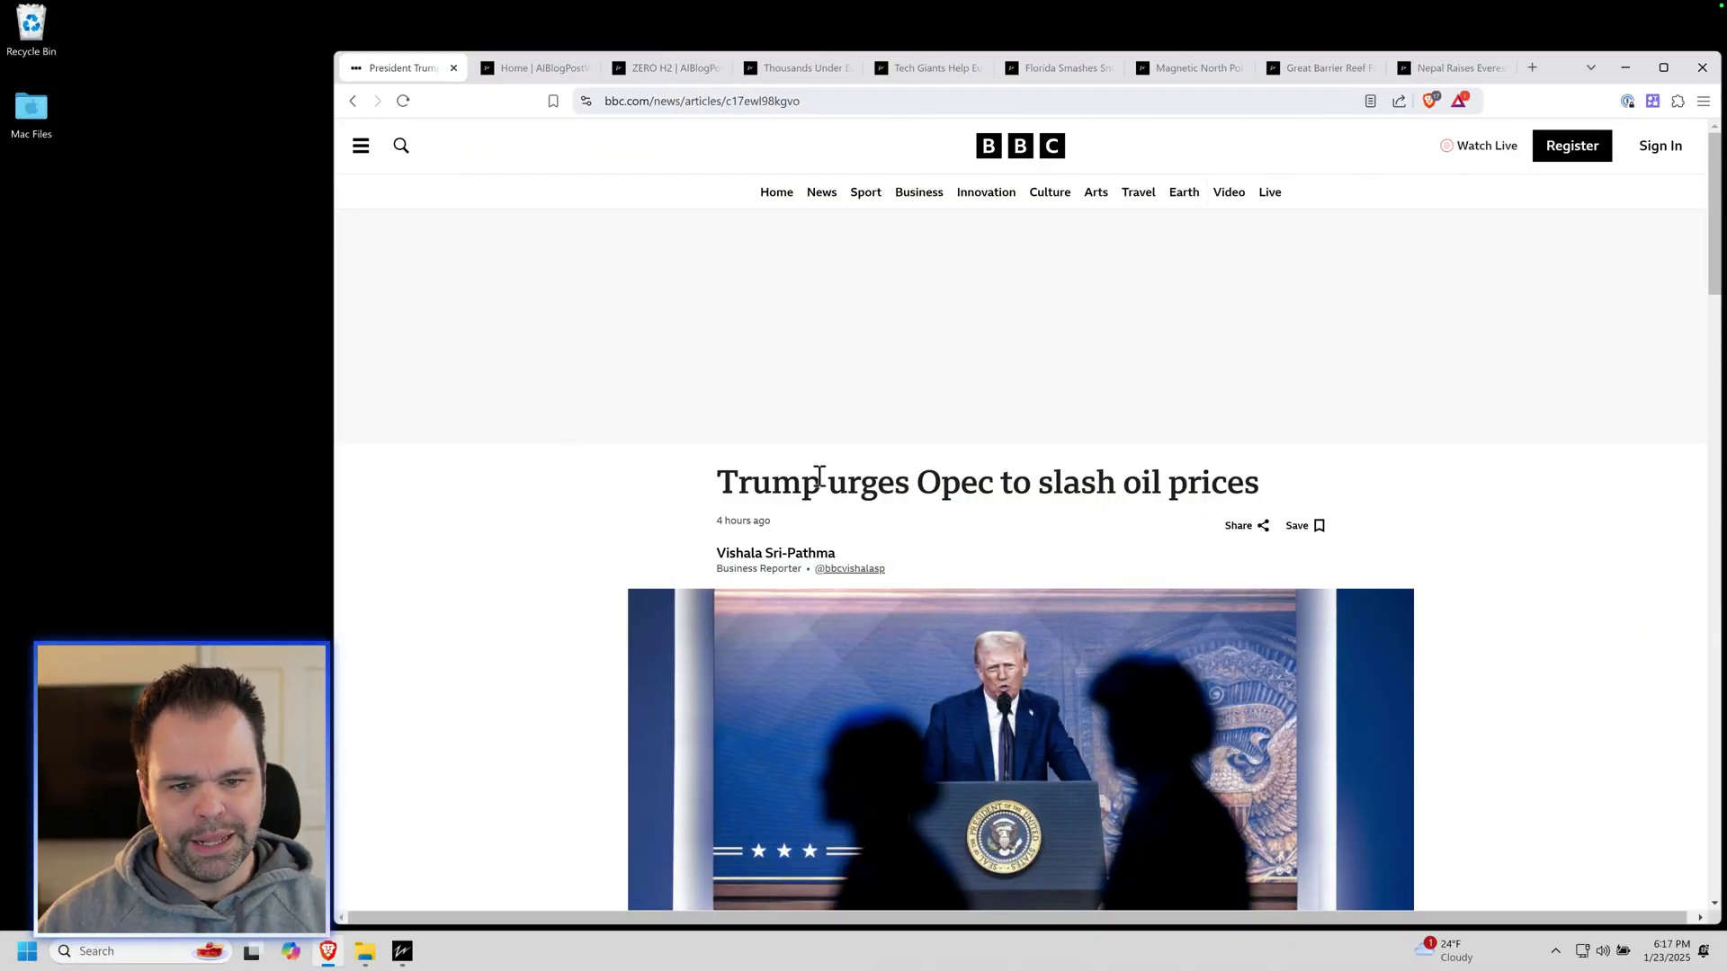
In the Bulk Blog Writer, set # of H2 to 0 and Intro to None.
scroll(813, 477, down, 3)
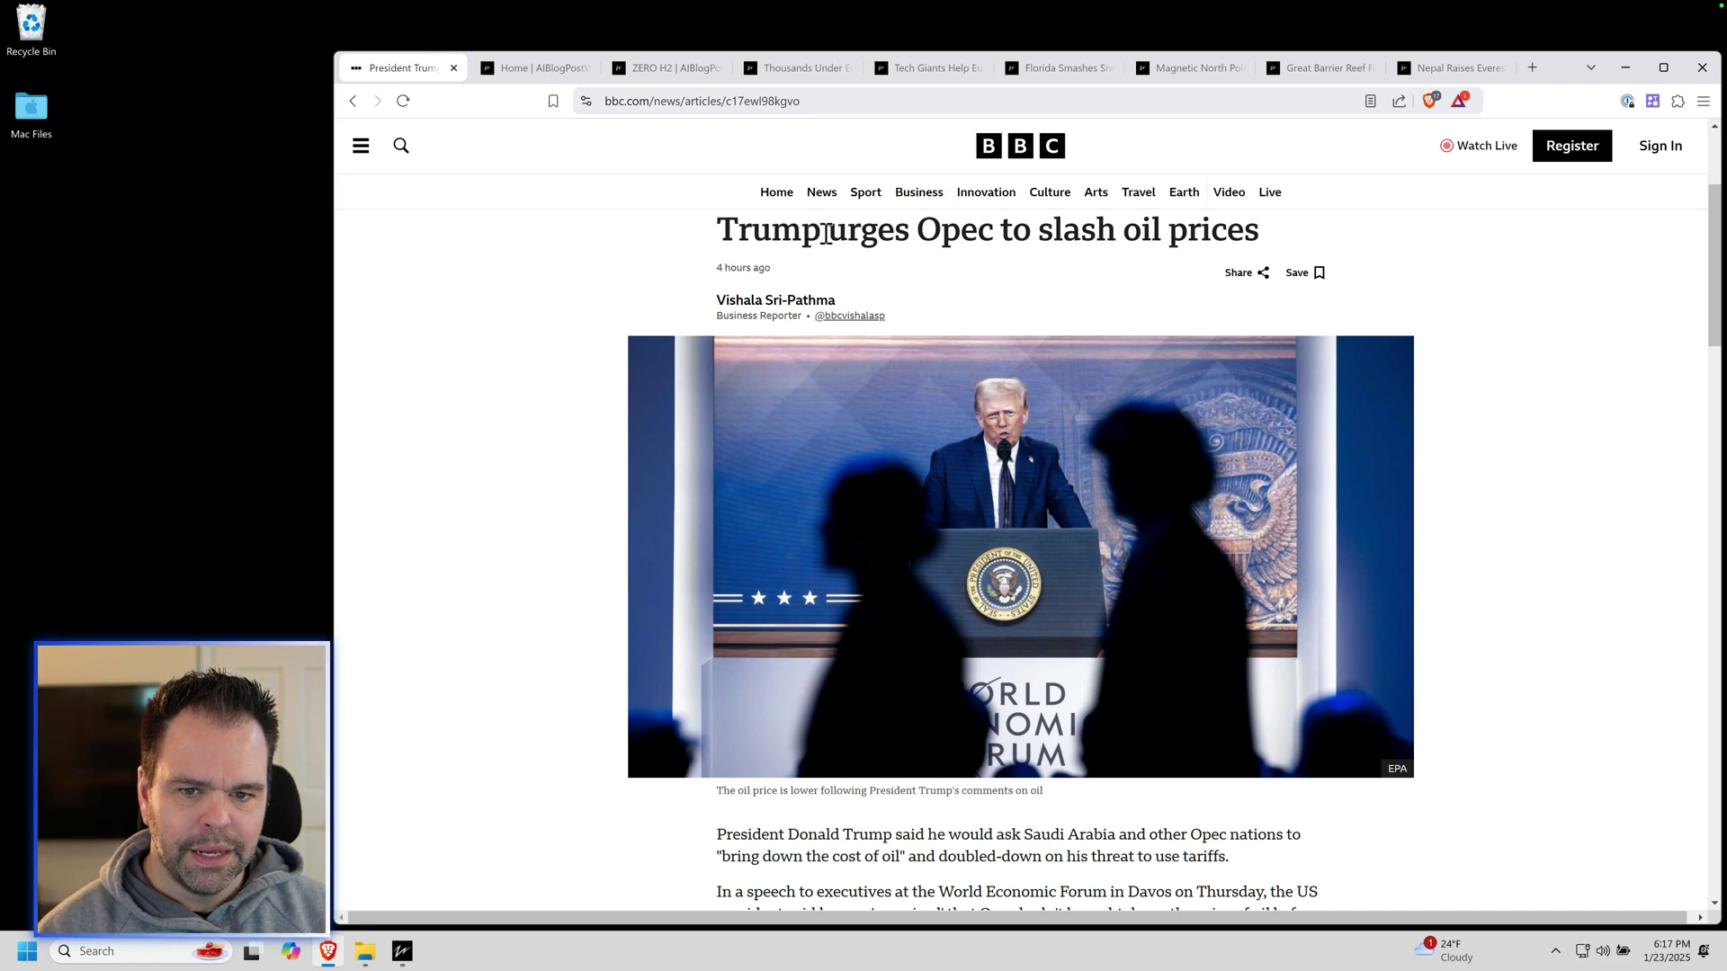
scroll(944, 495, down, 6)
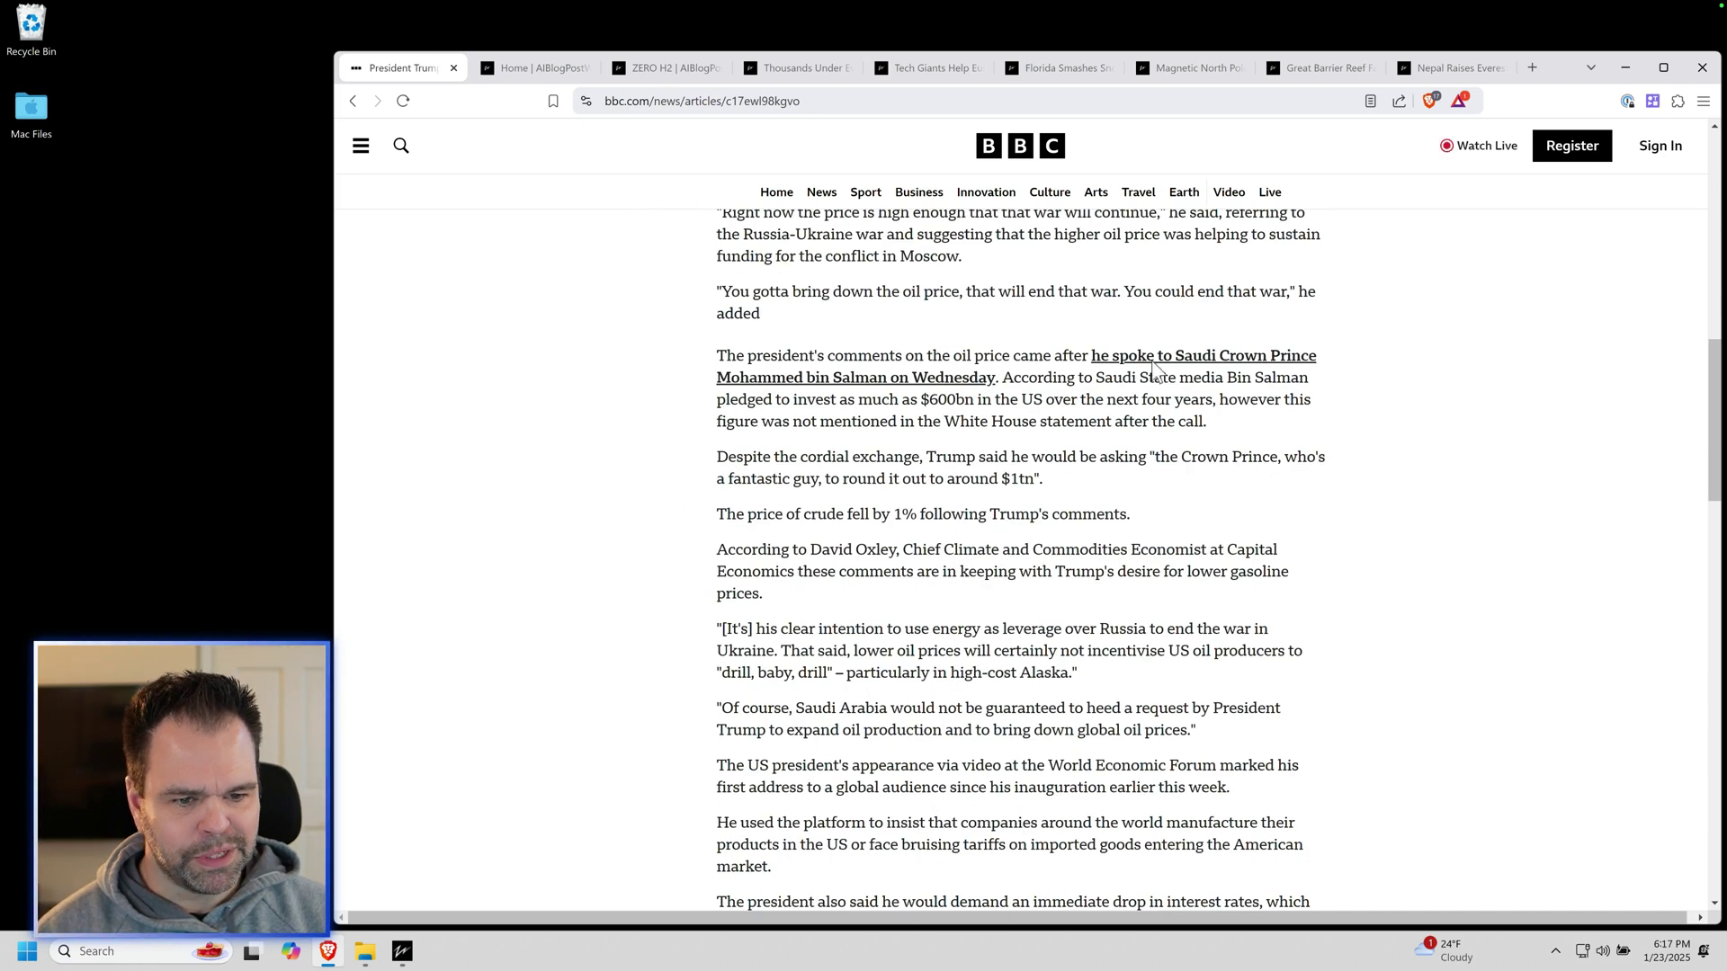
scroll(1133, 396, down, 3)
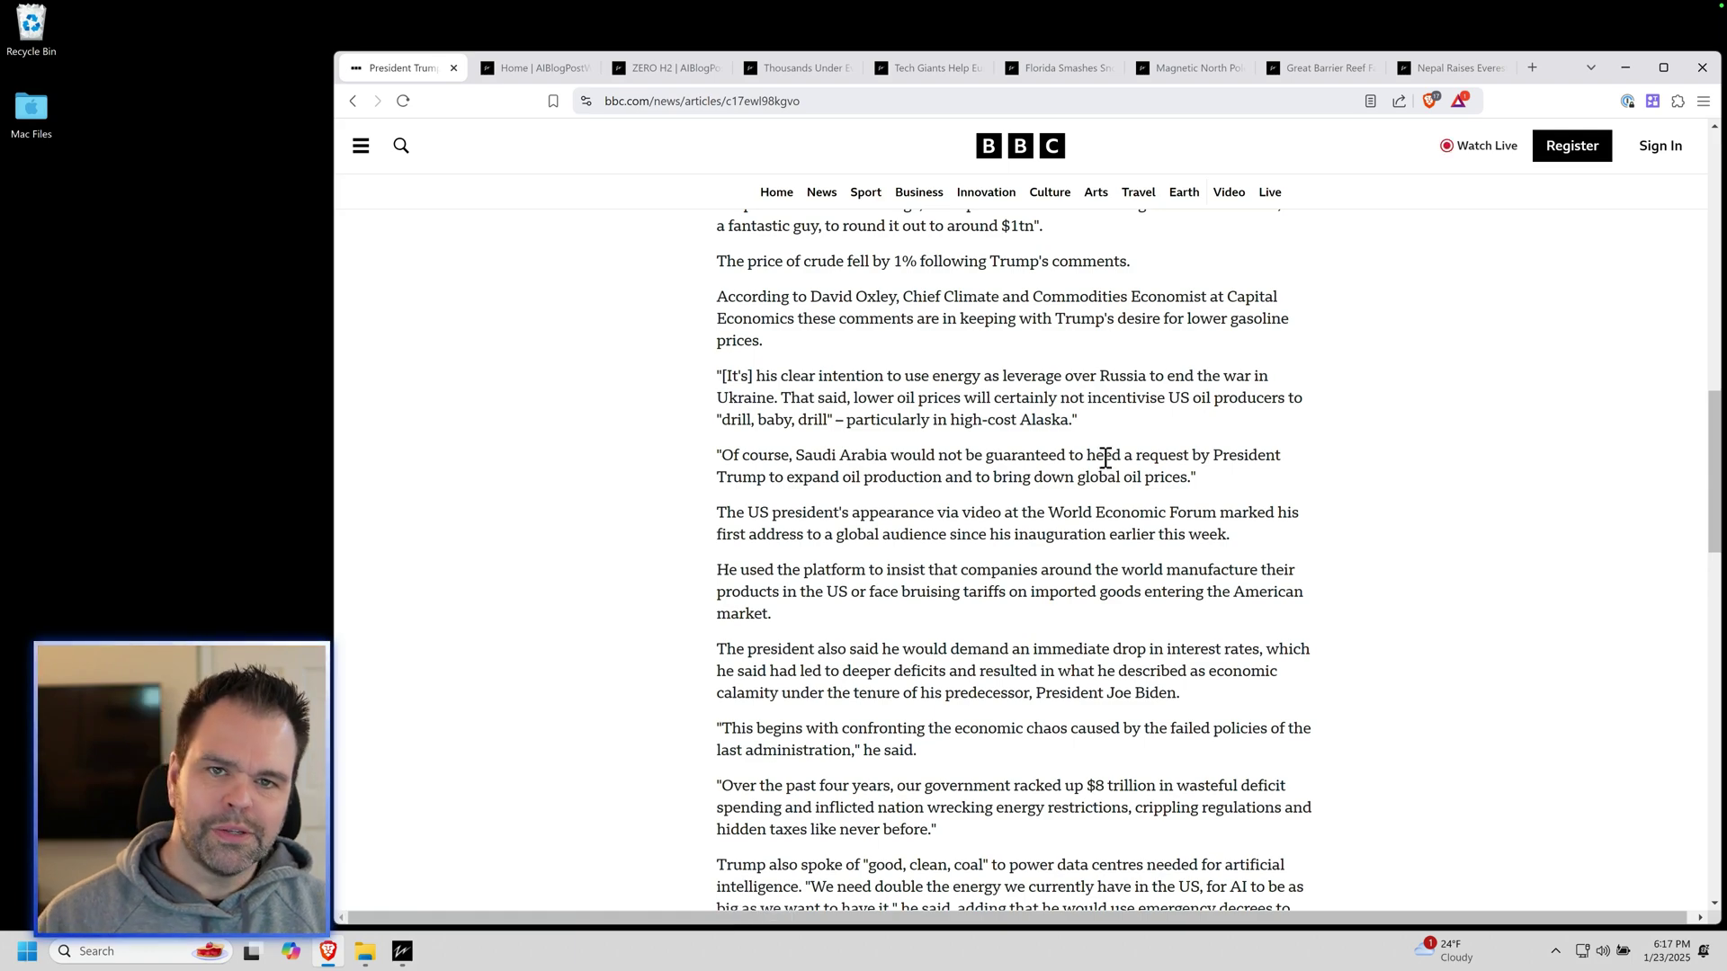
scroll(1105, 458, down, 3)
scroll(1094, 471, up, 6)
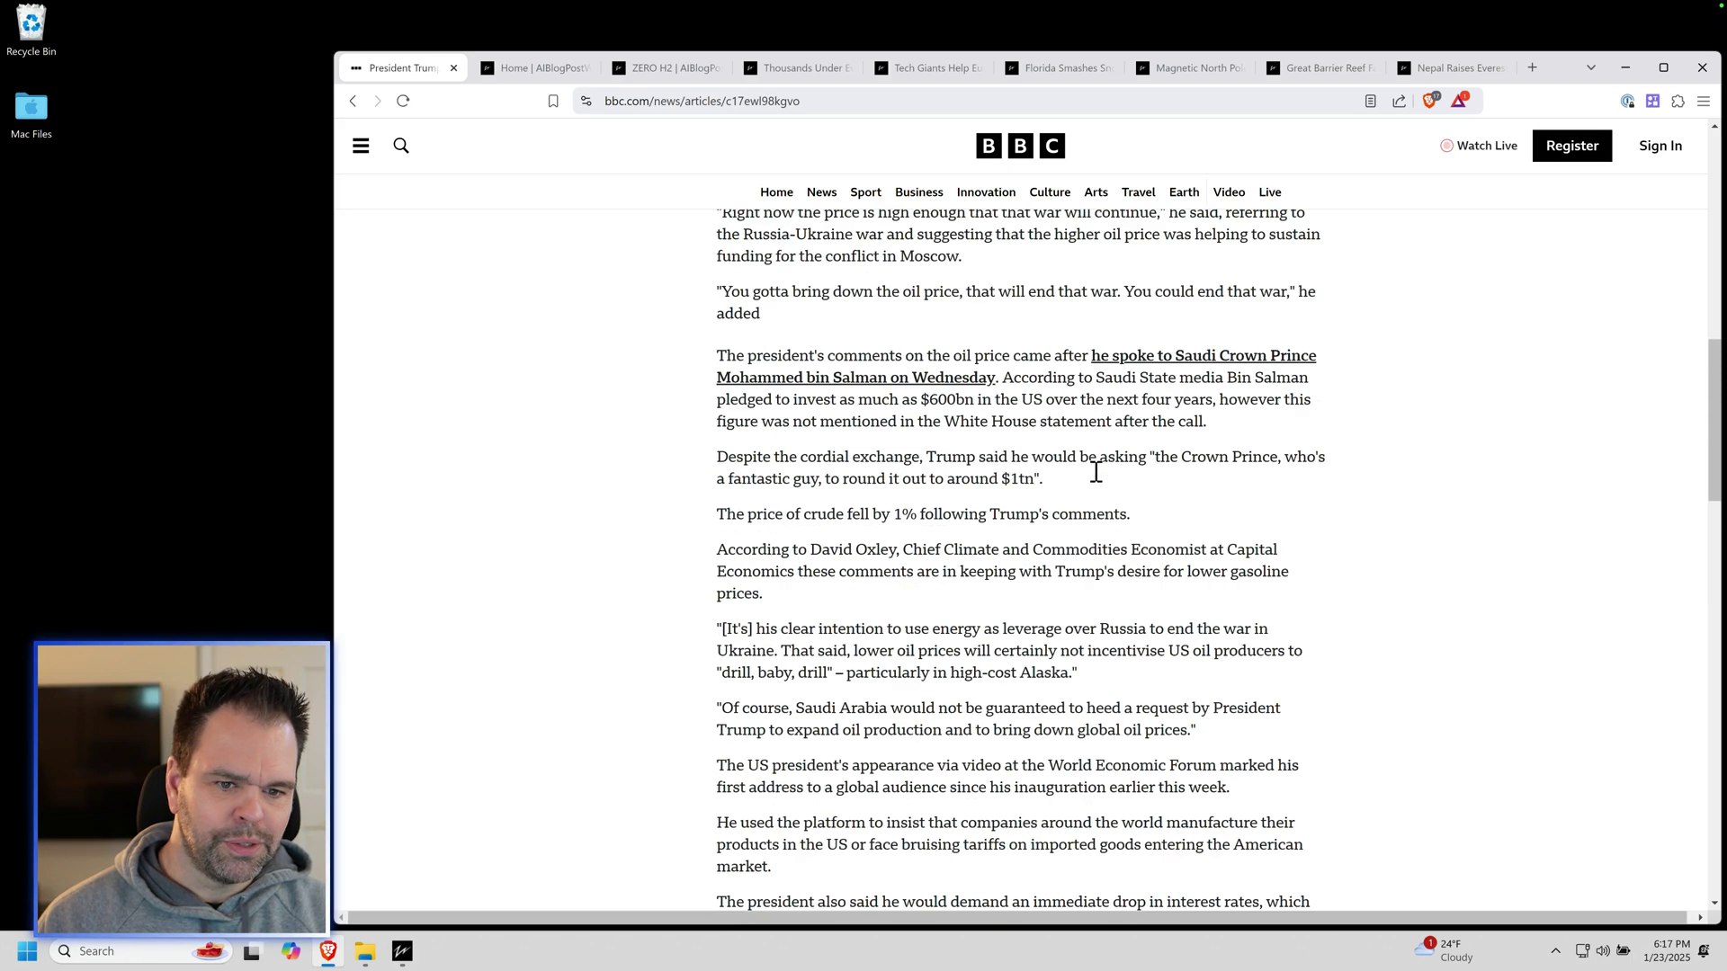
scroll(1092, 467, up, 12)
scroll(1034, 486, down, 6)
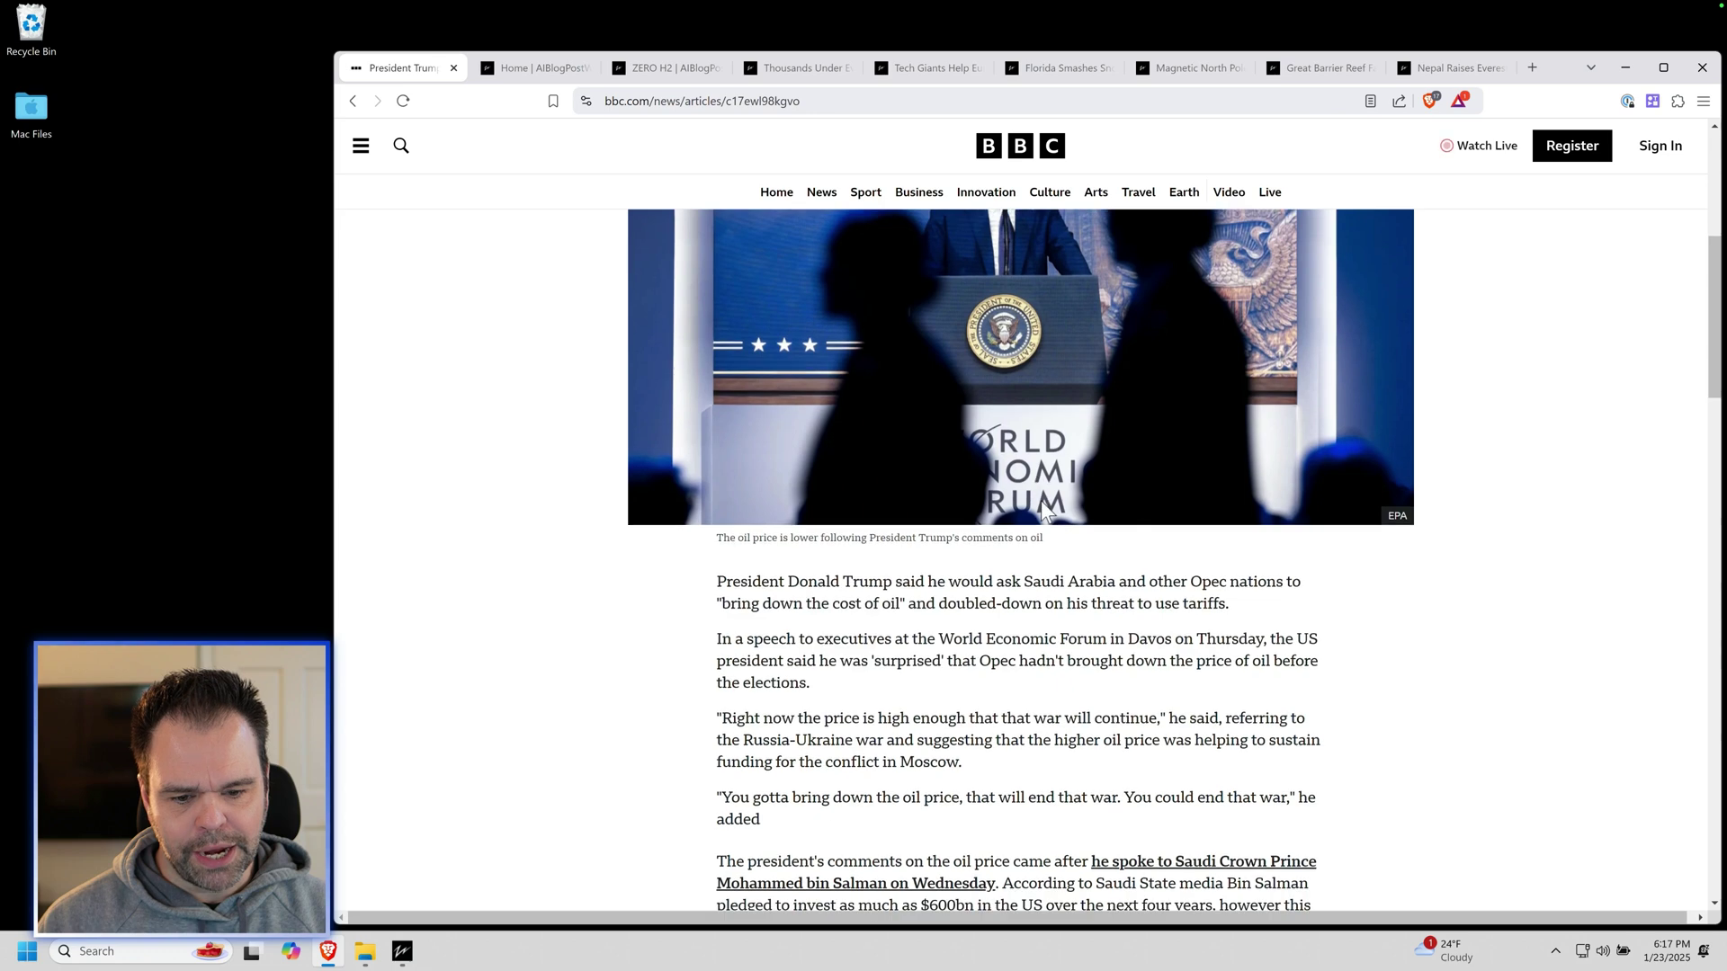
scroll(1040, 500, down, 3)
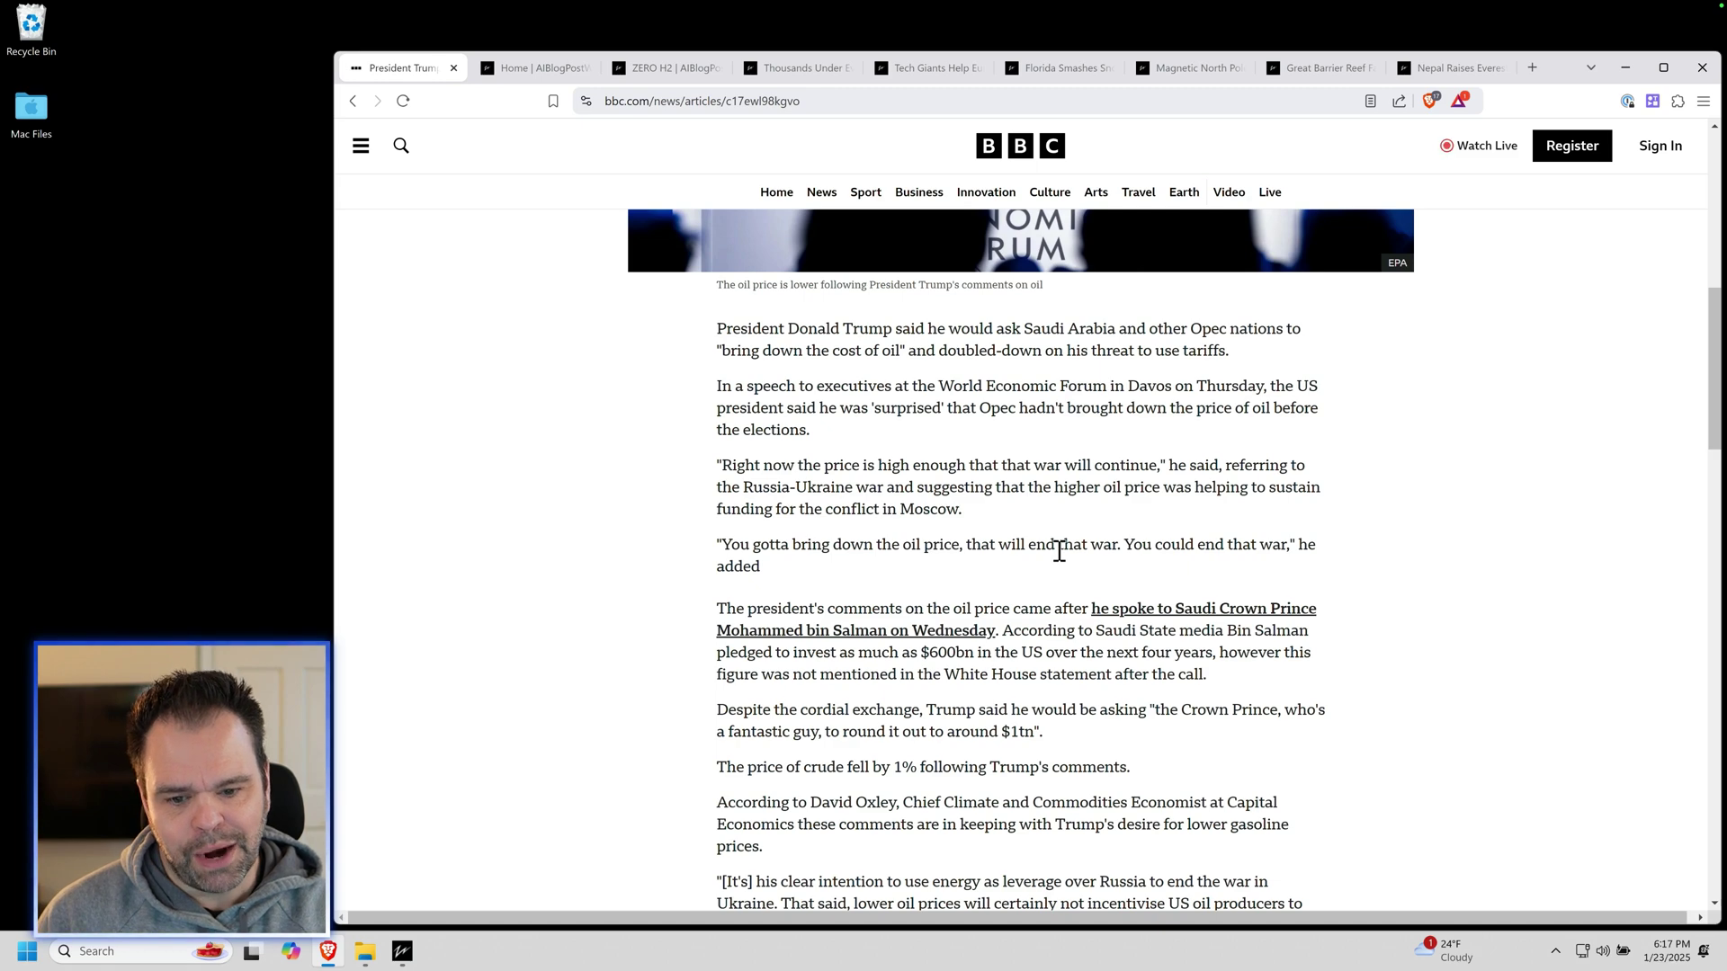
scroll(1058, 551, down, 5)
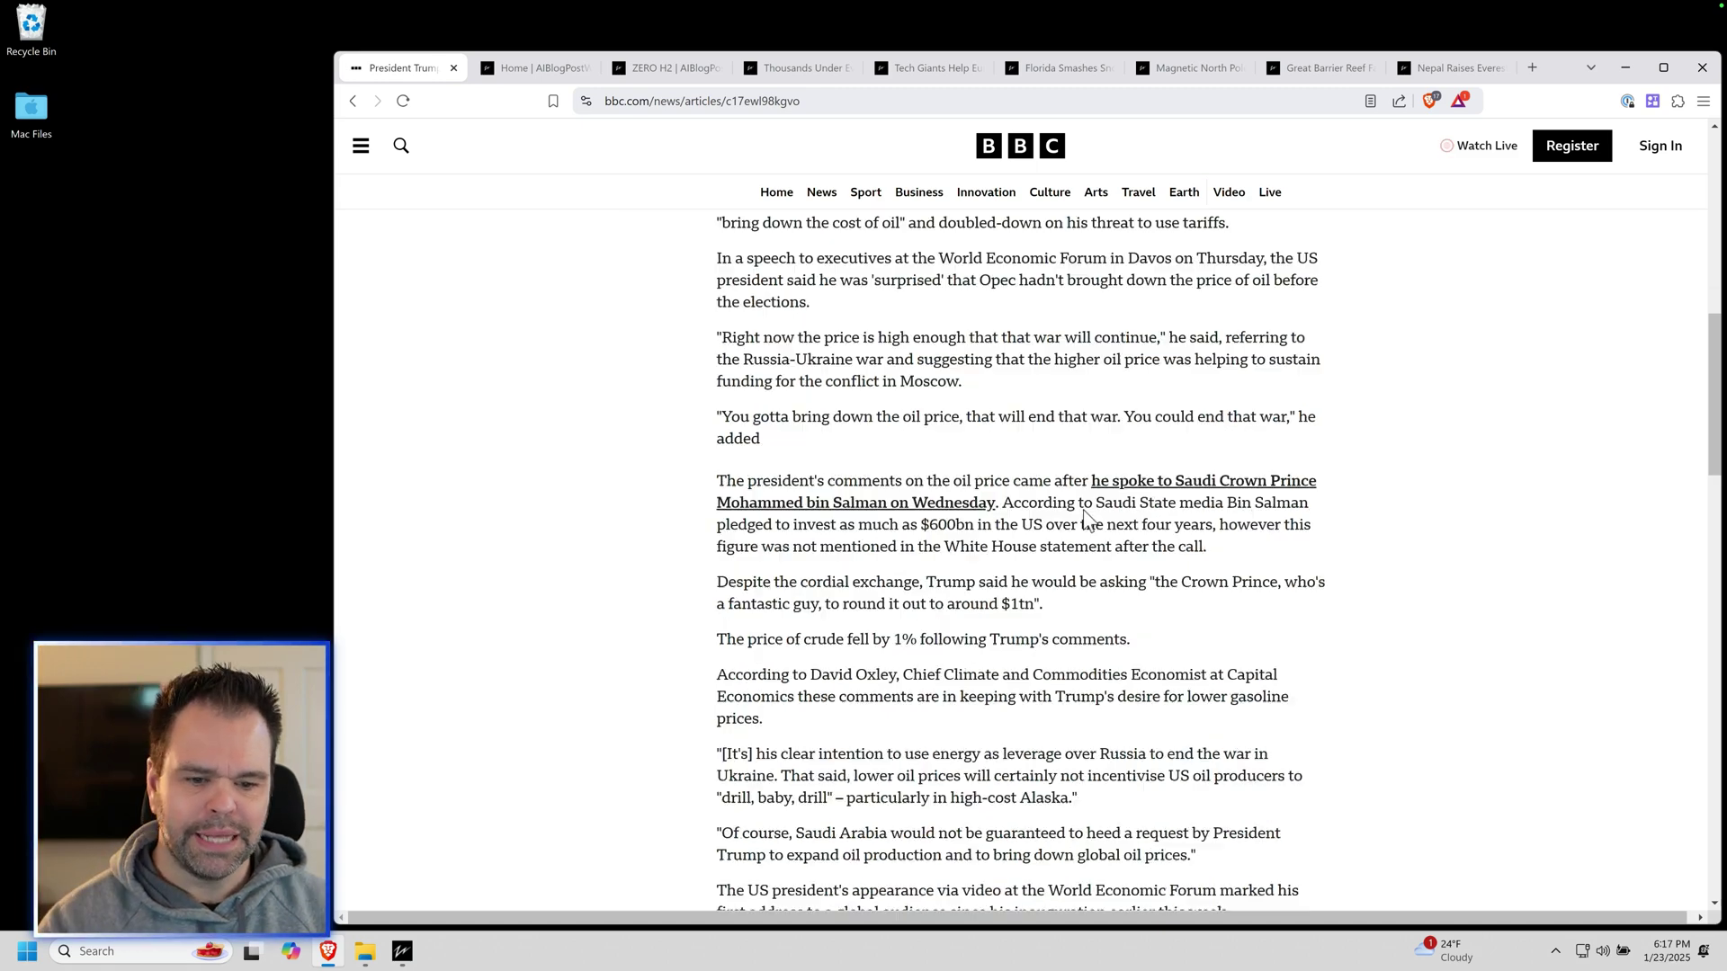
scroll(1057, 506, up, 10)
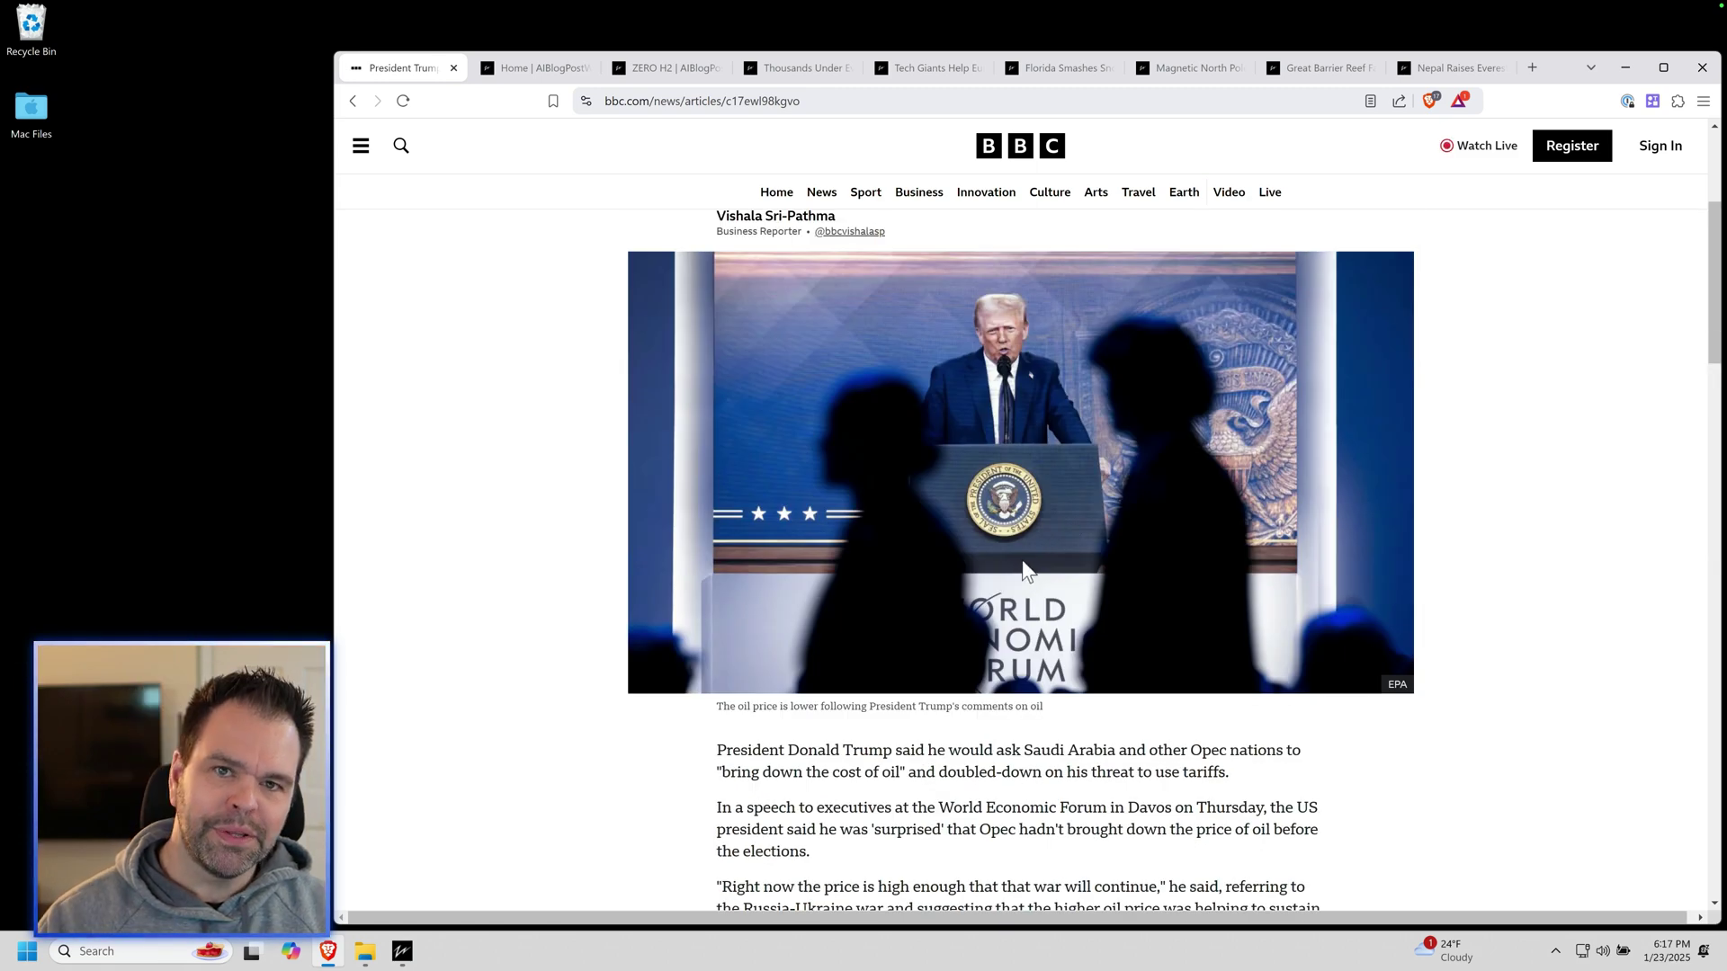
scroll(1030, 570, up, 3)
scroll(1027, 575, down, 3)
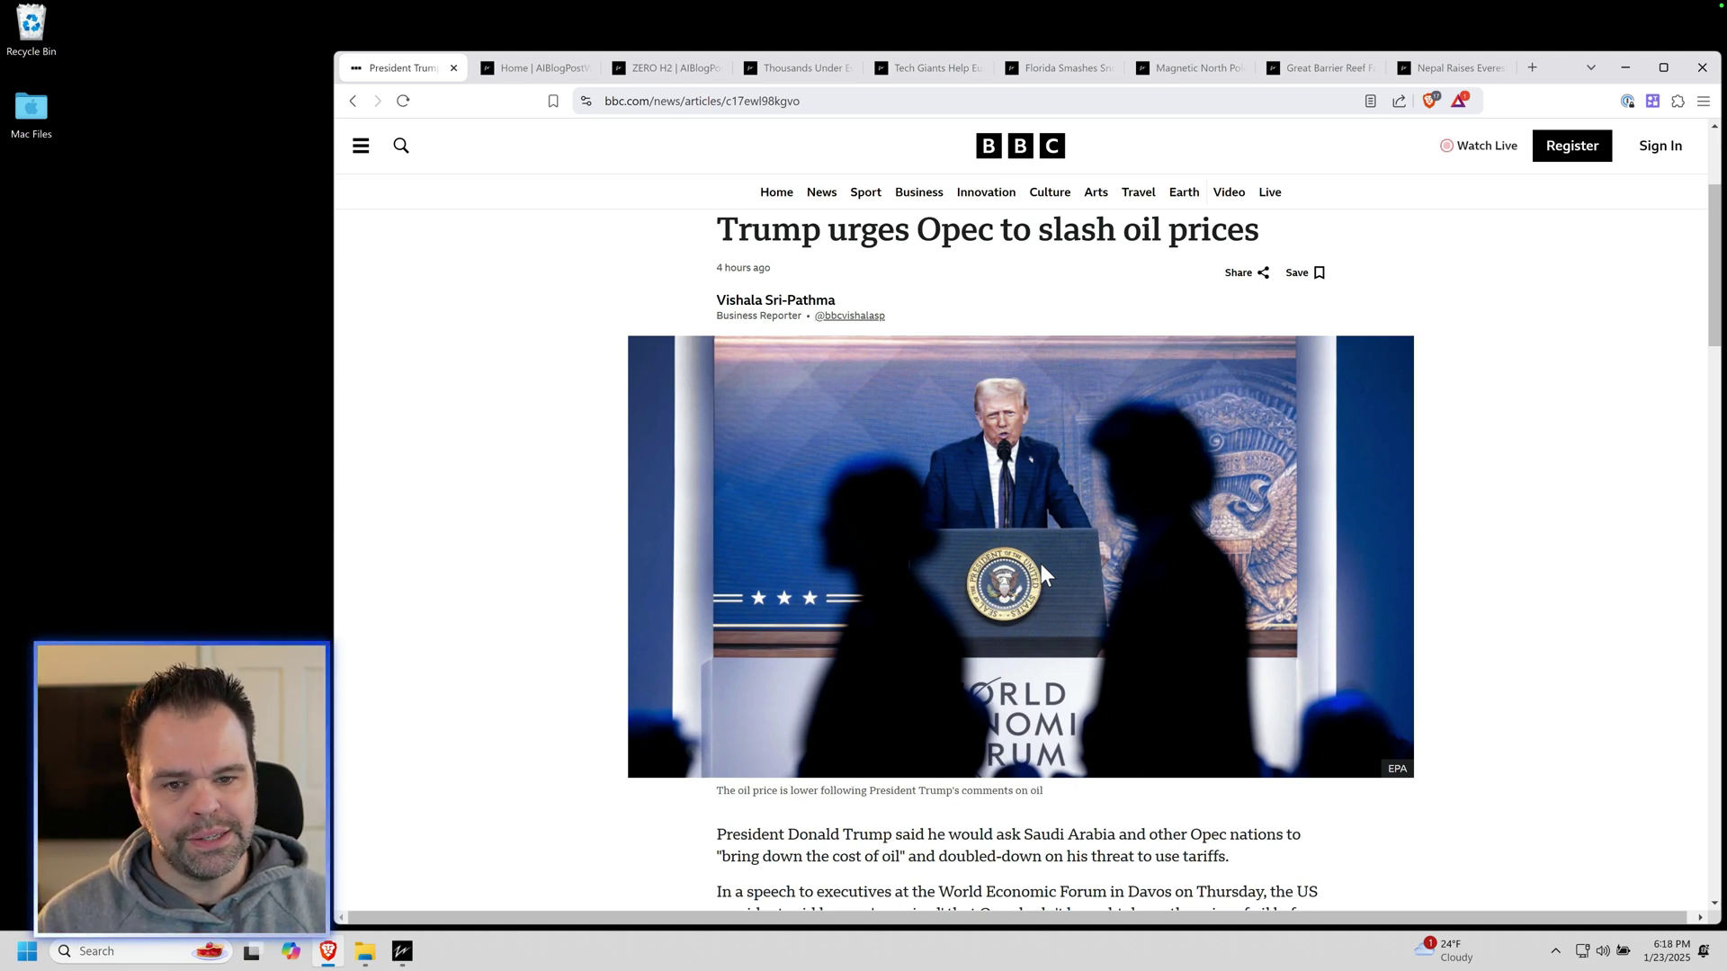
scroll(1015, 590, down, 5)
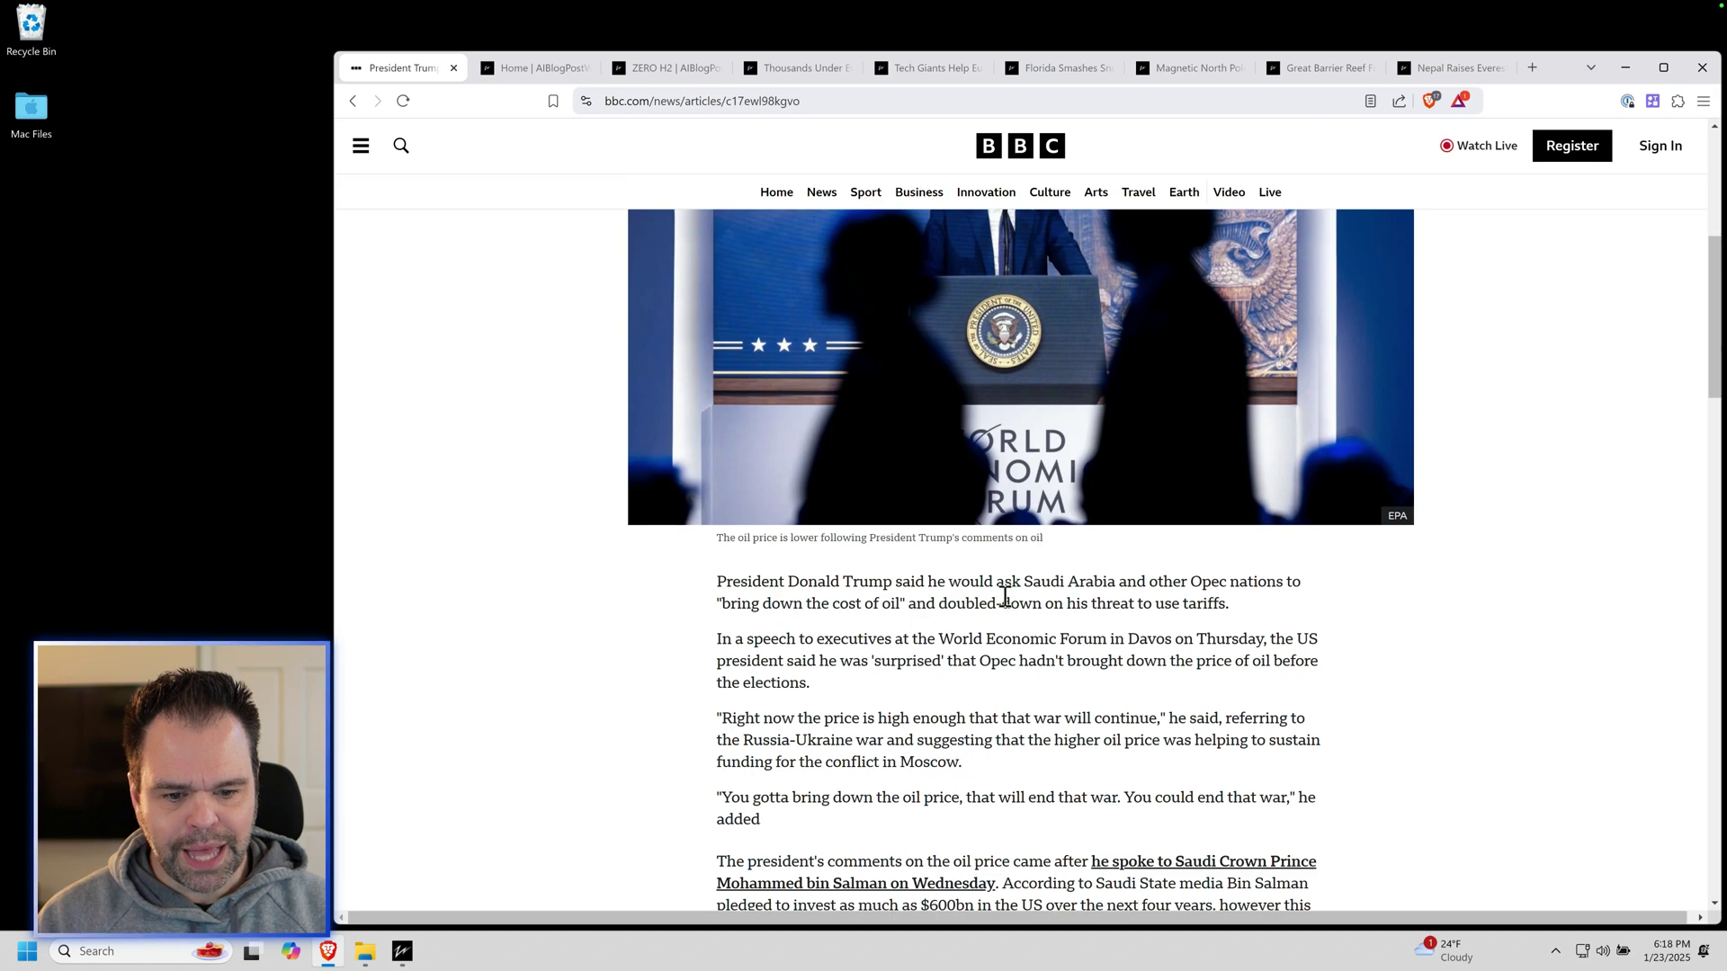
scroll(1012, 593, down, 3)
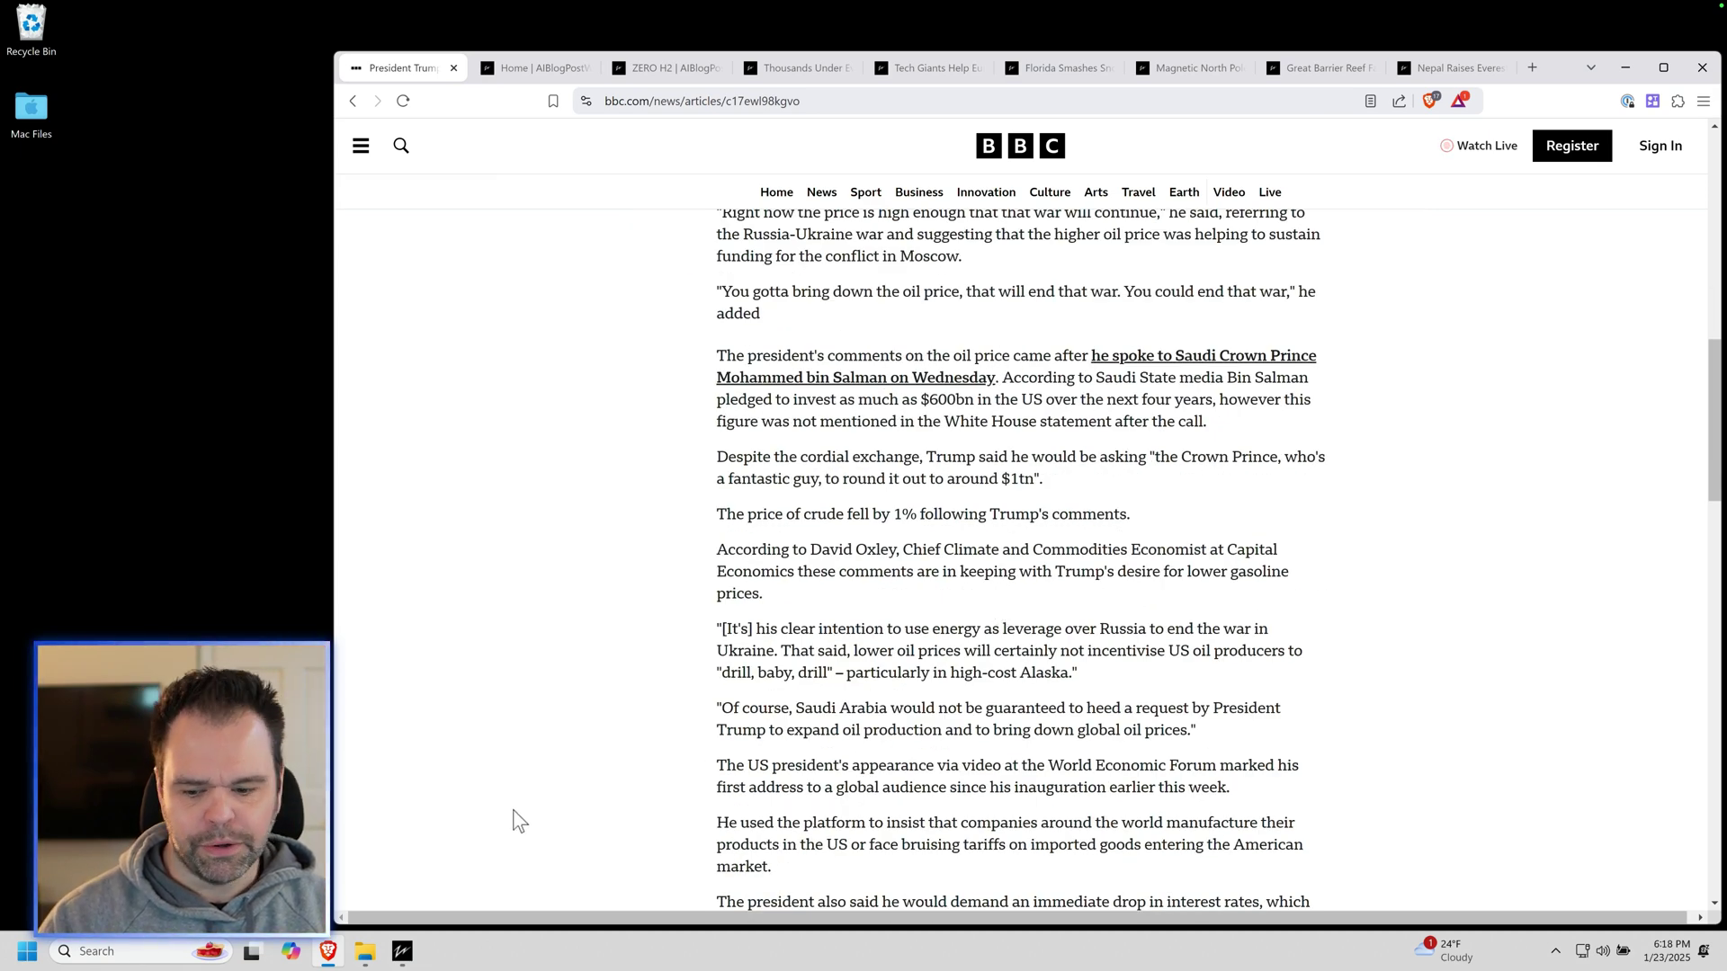
scroll(917, 696, up, 8)
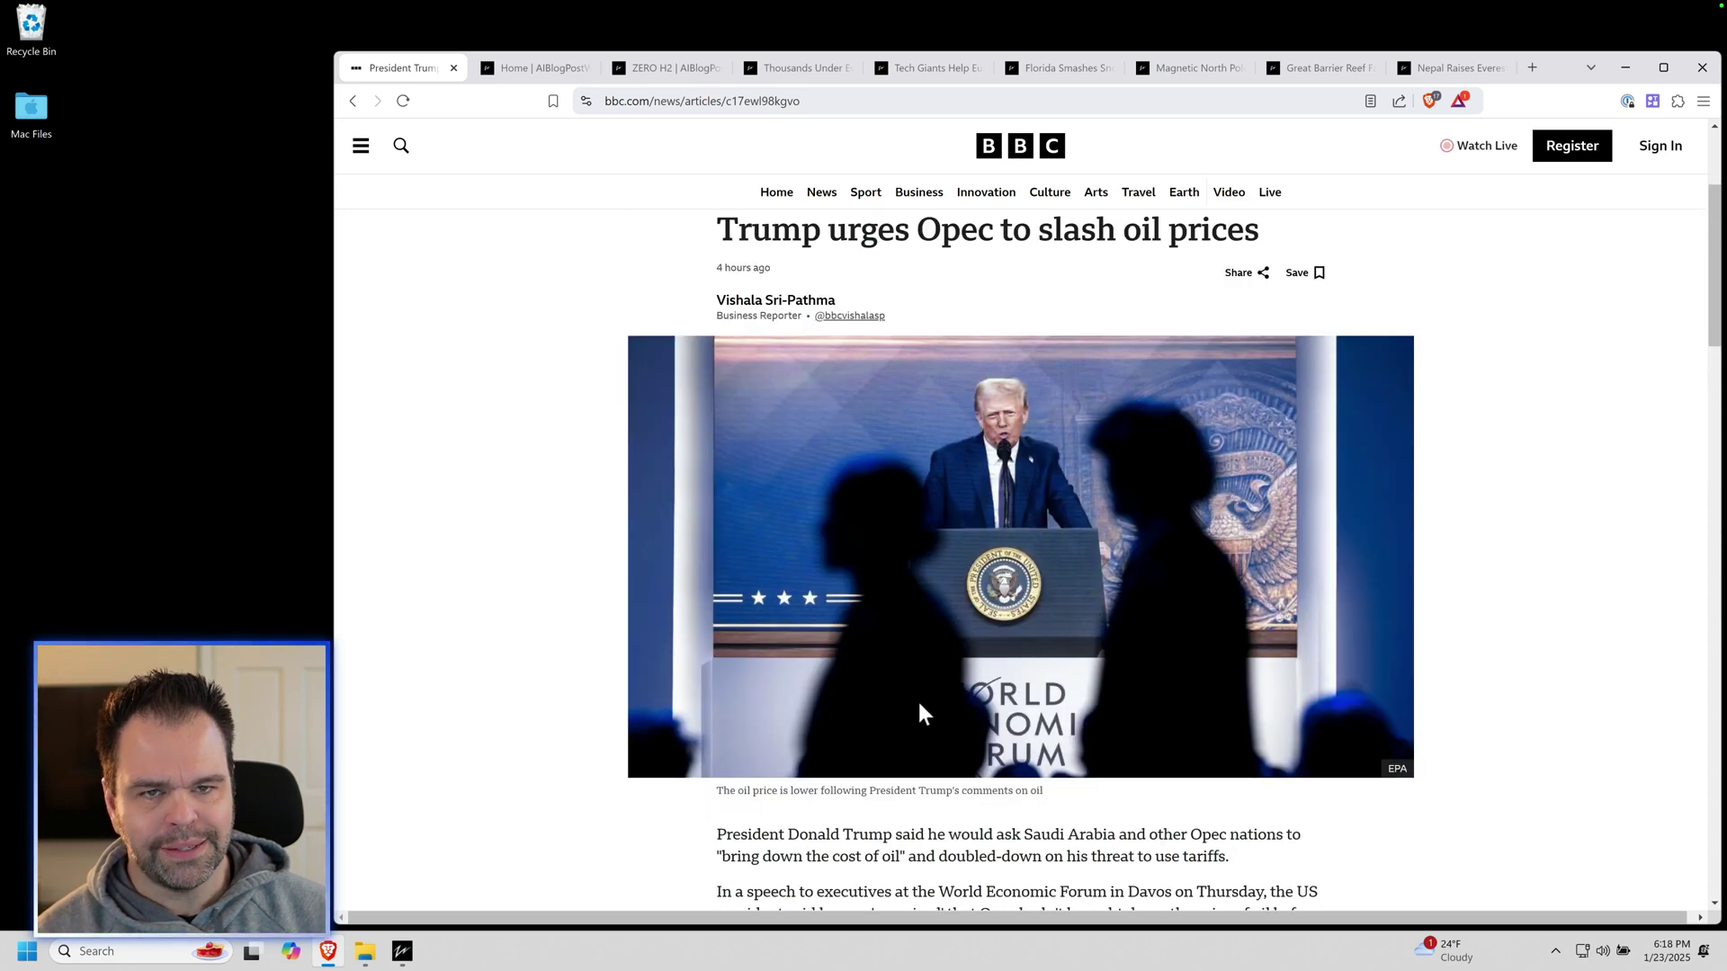
mouse_move(402, 951)
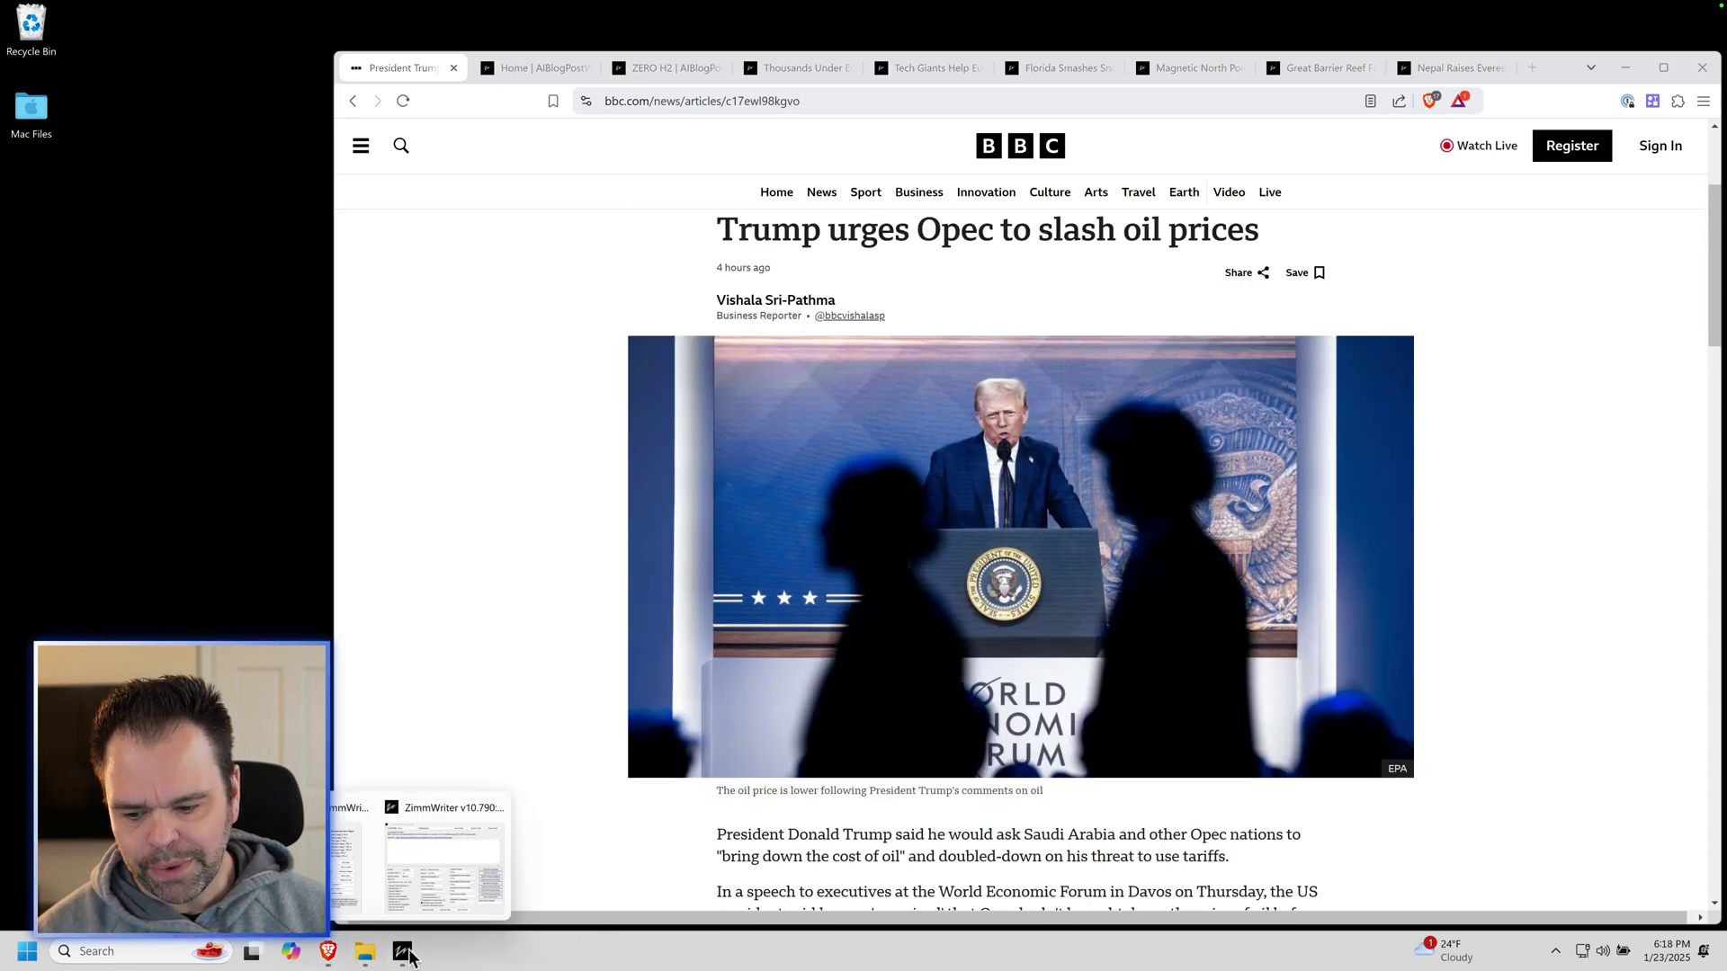
click(456, 870)
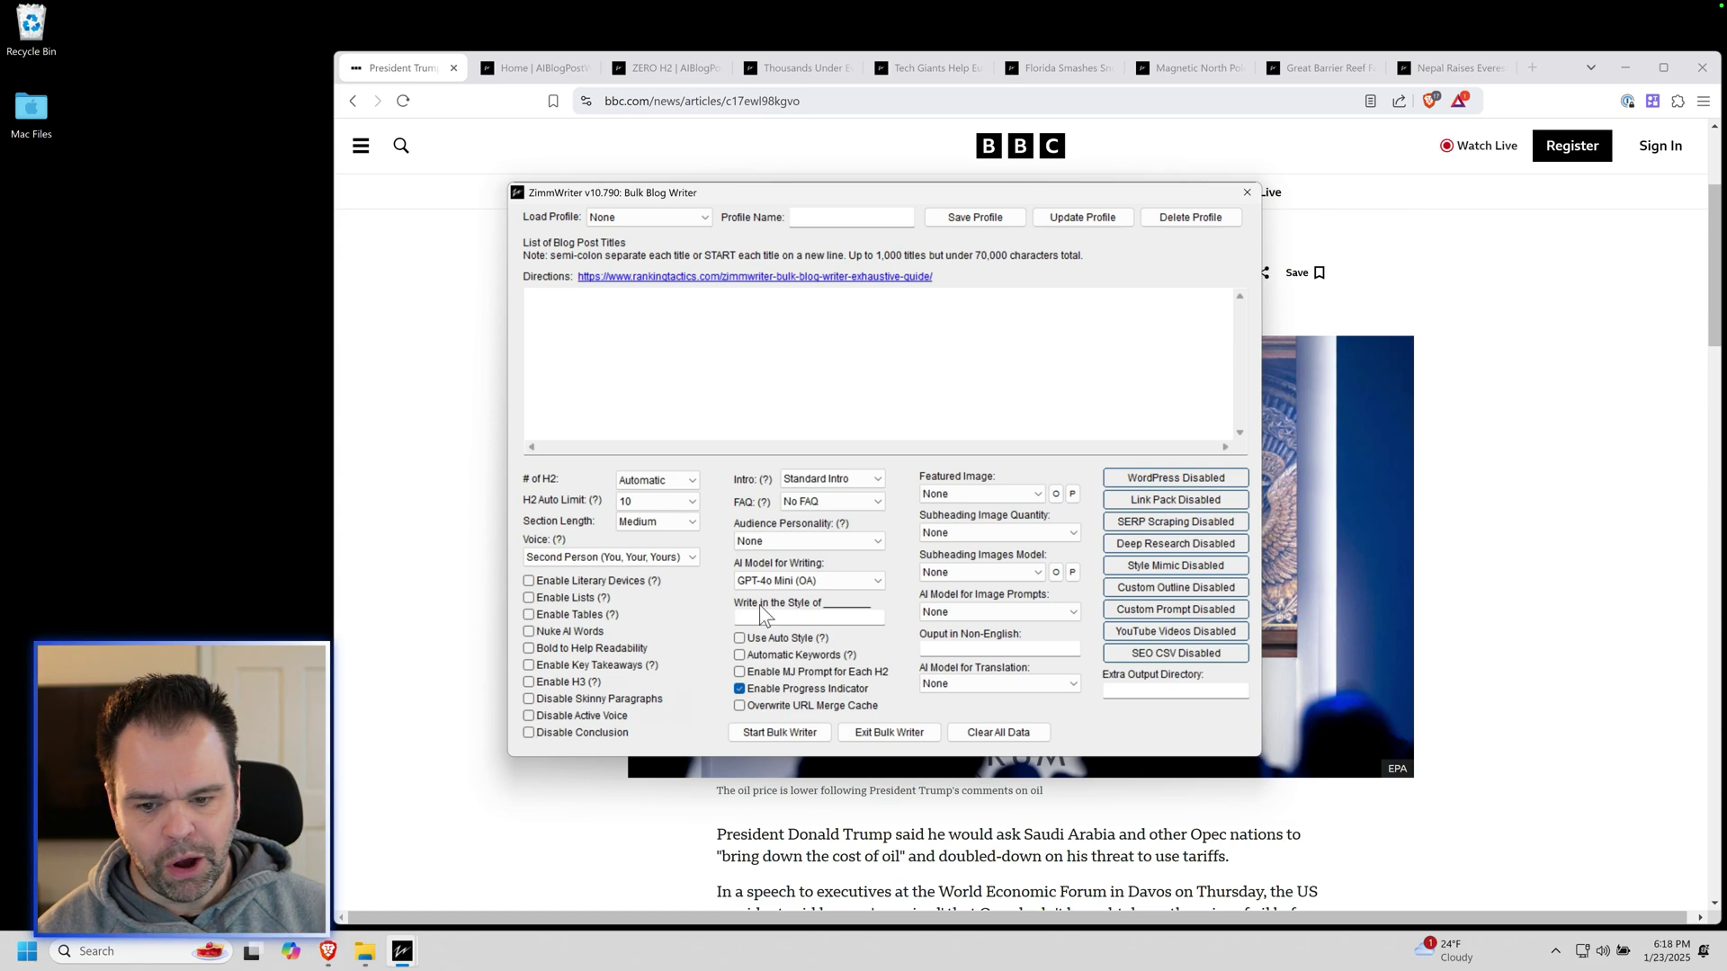
click(670, 480)
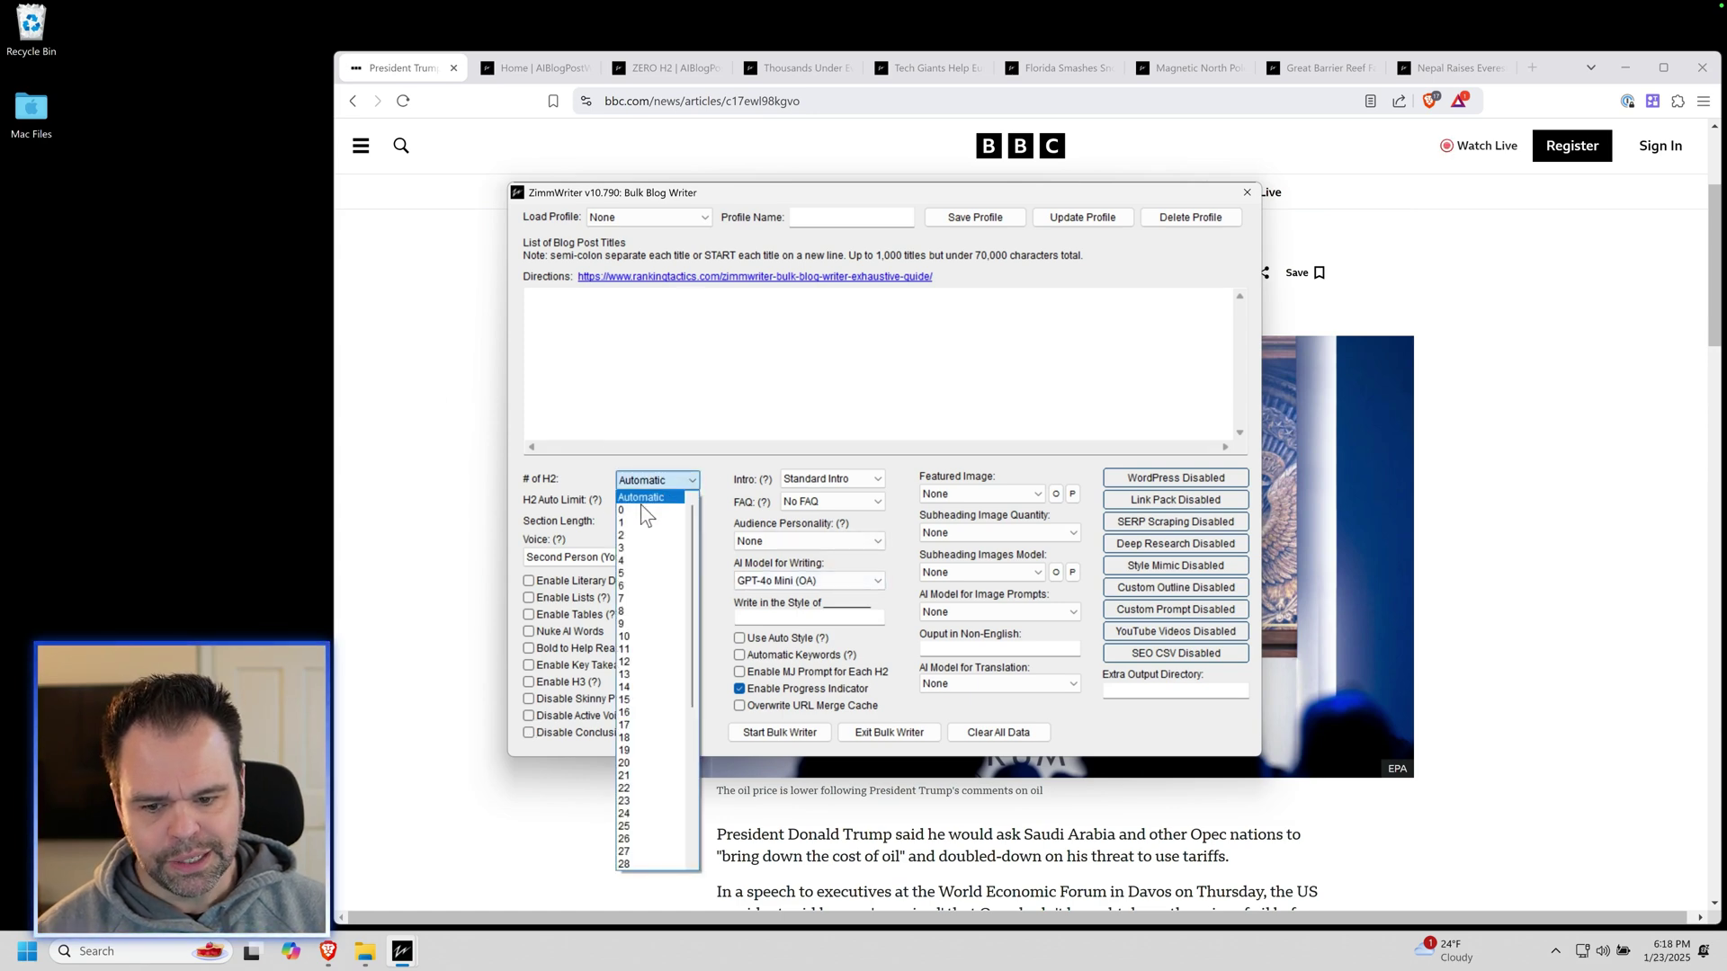
click(646, 504)
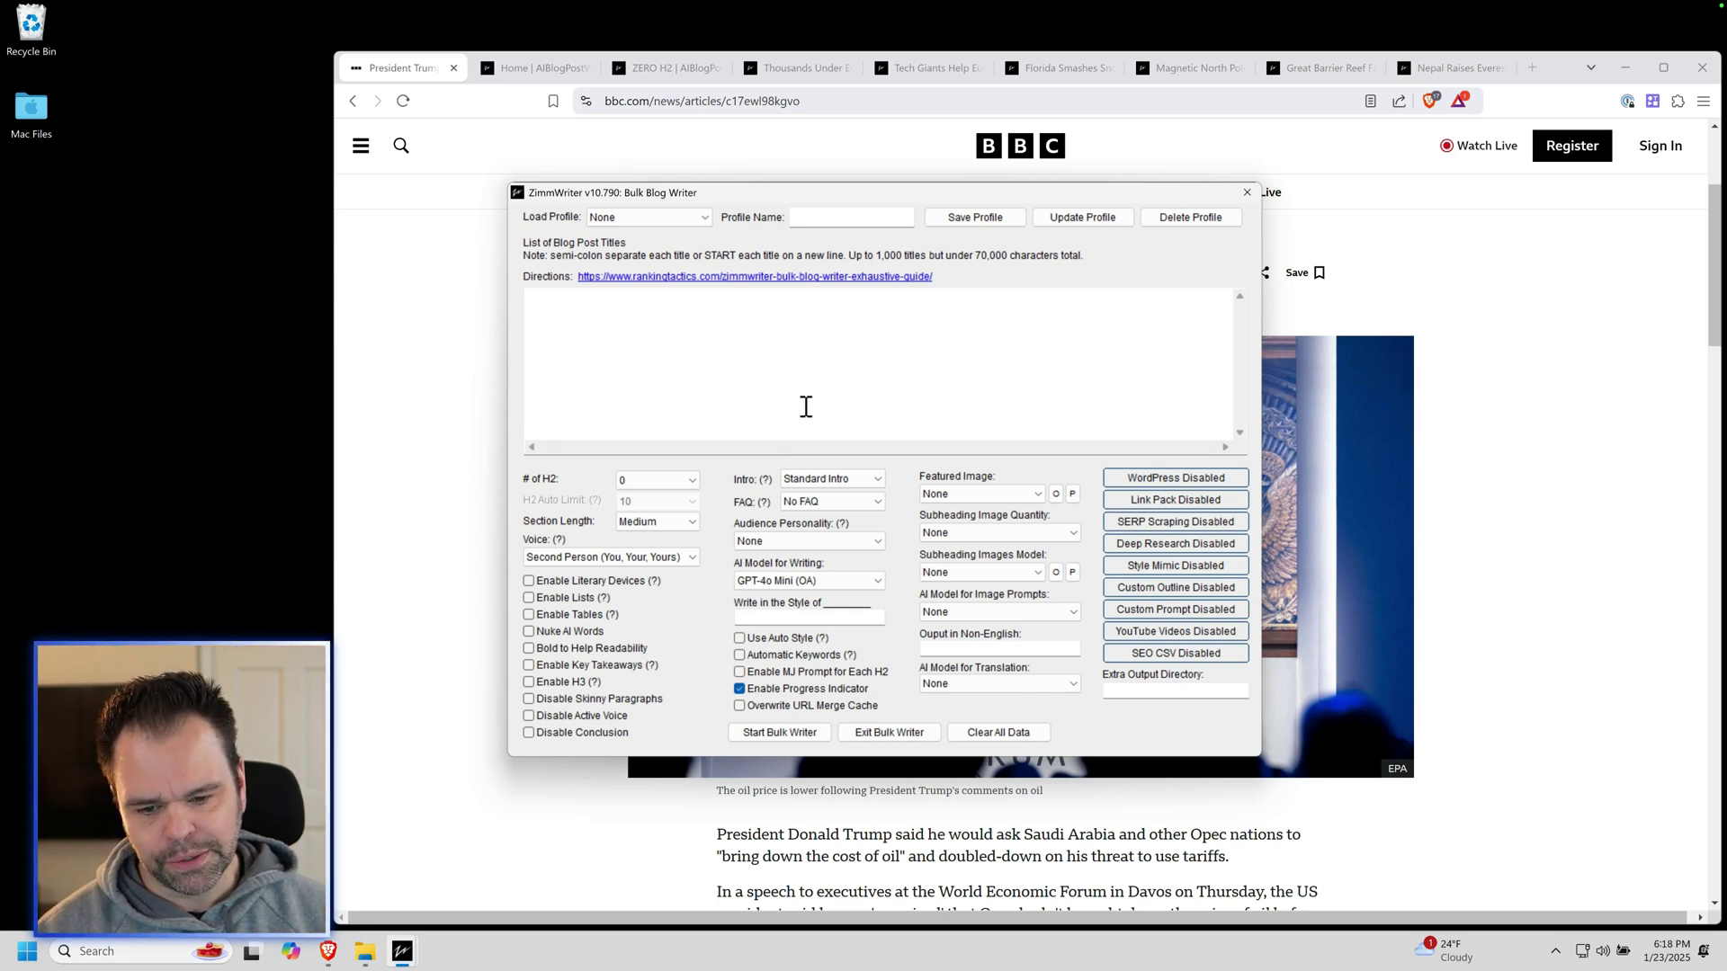
click(813, 479)
click(822, 495)
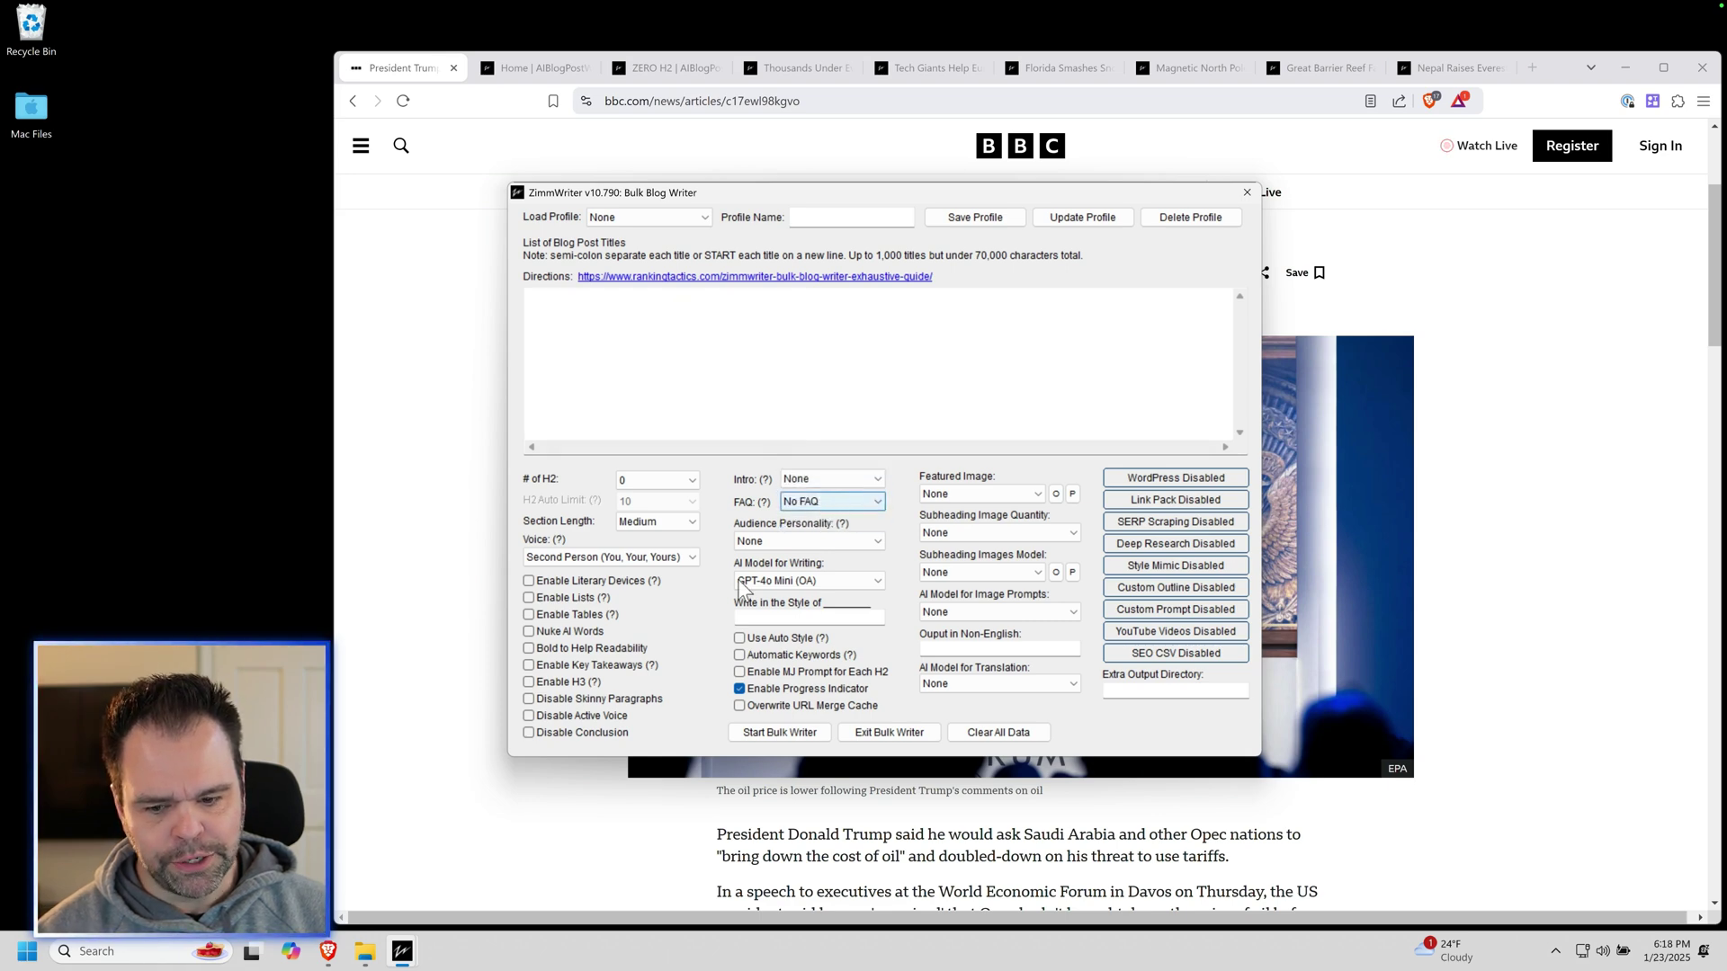
Use flux ultra for featured images, and enable Nuke AI Words and Bold to Help Readability.
mouse_move(619, 670)
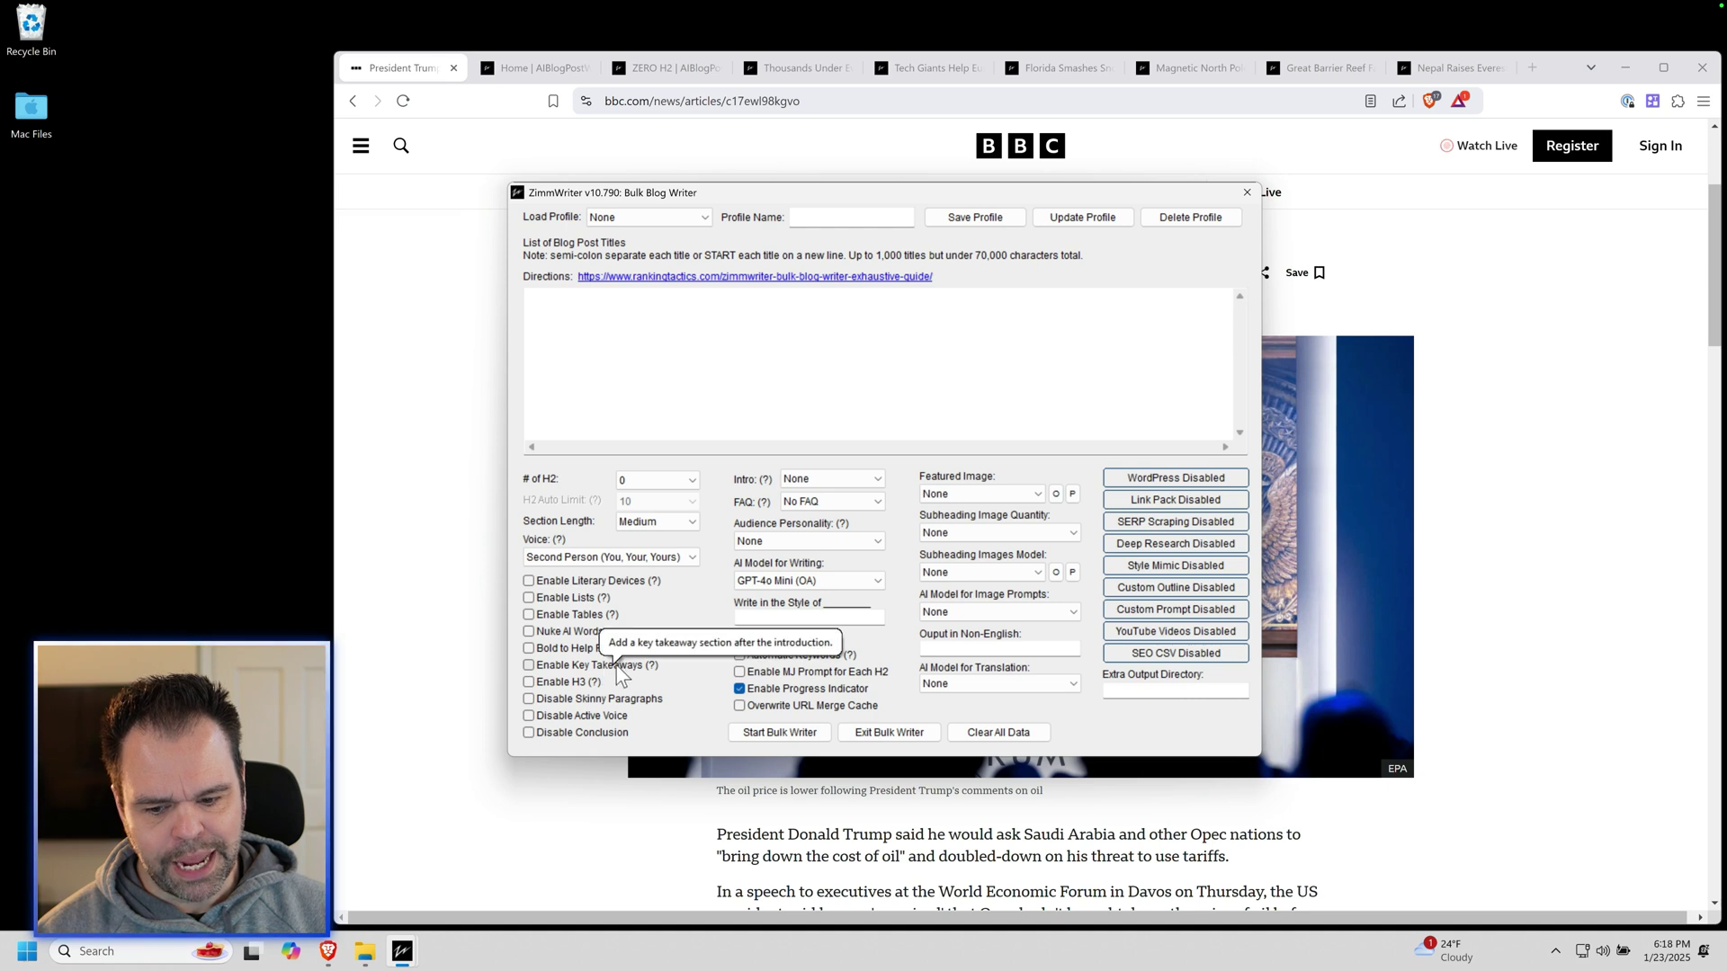
click(988, 495)
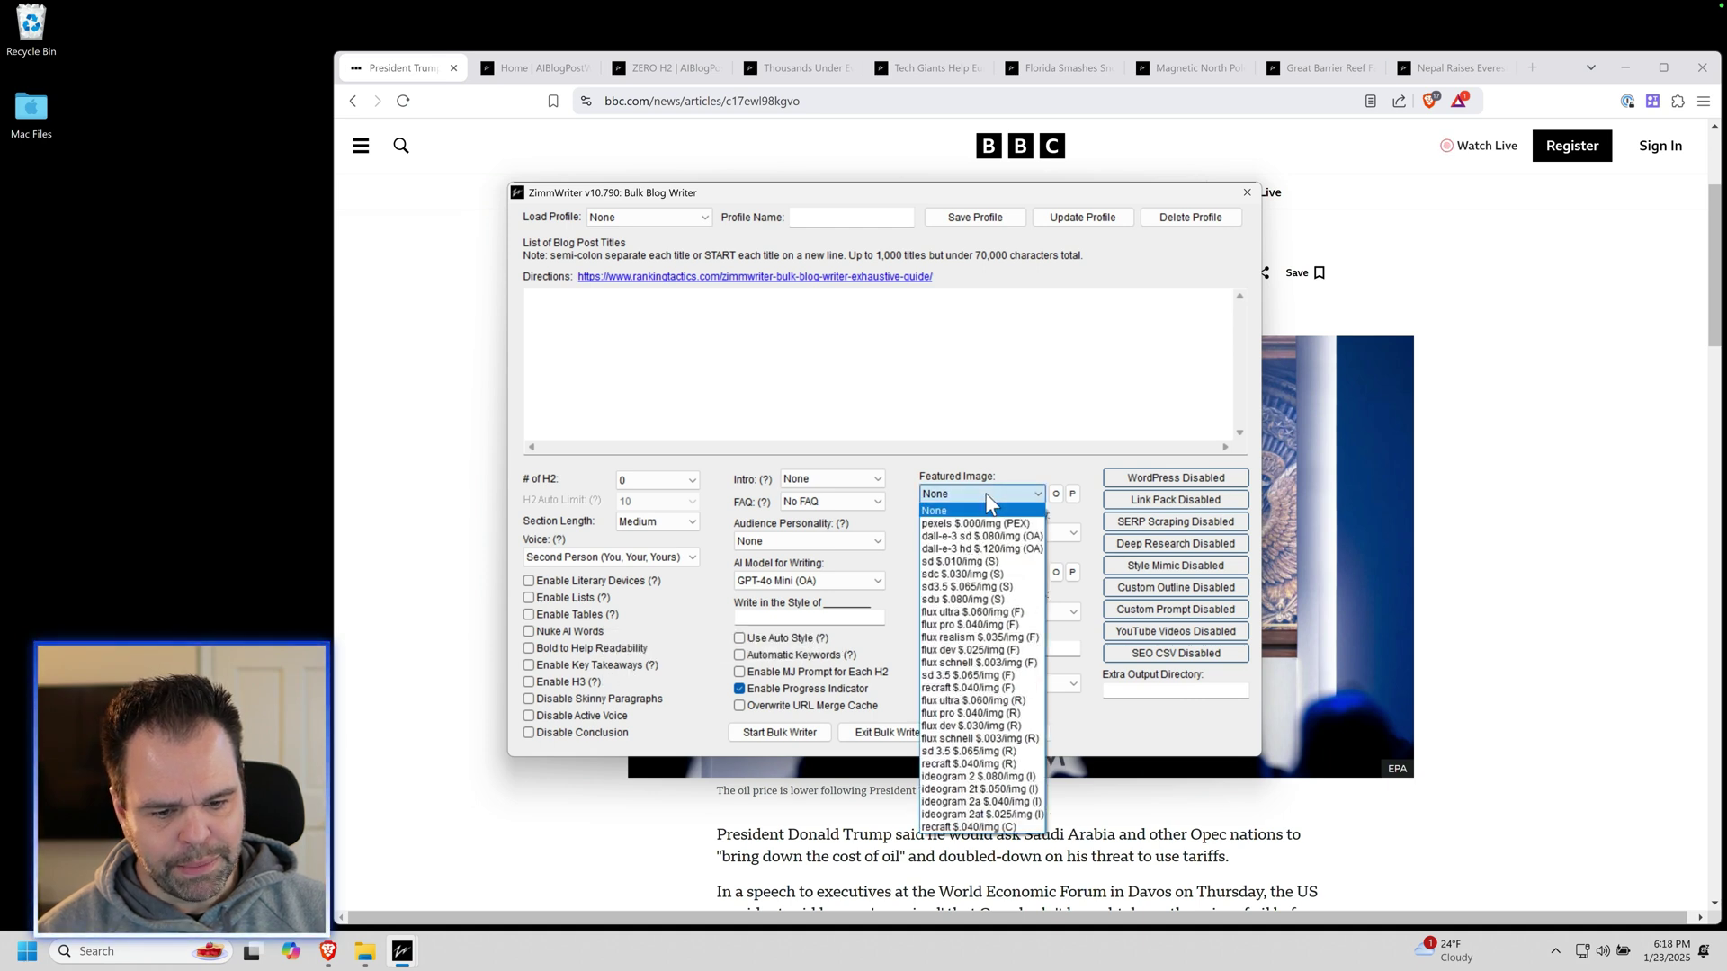
click(971, 700)
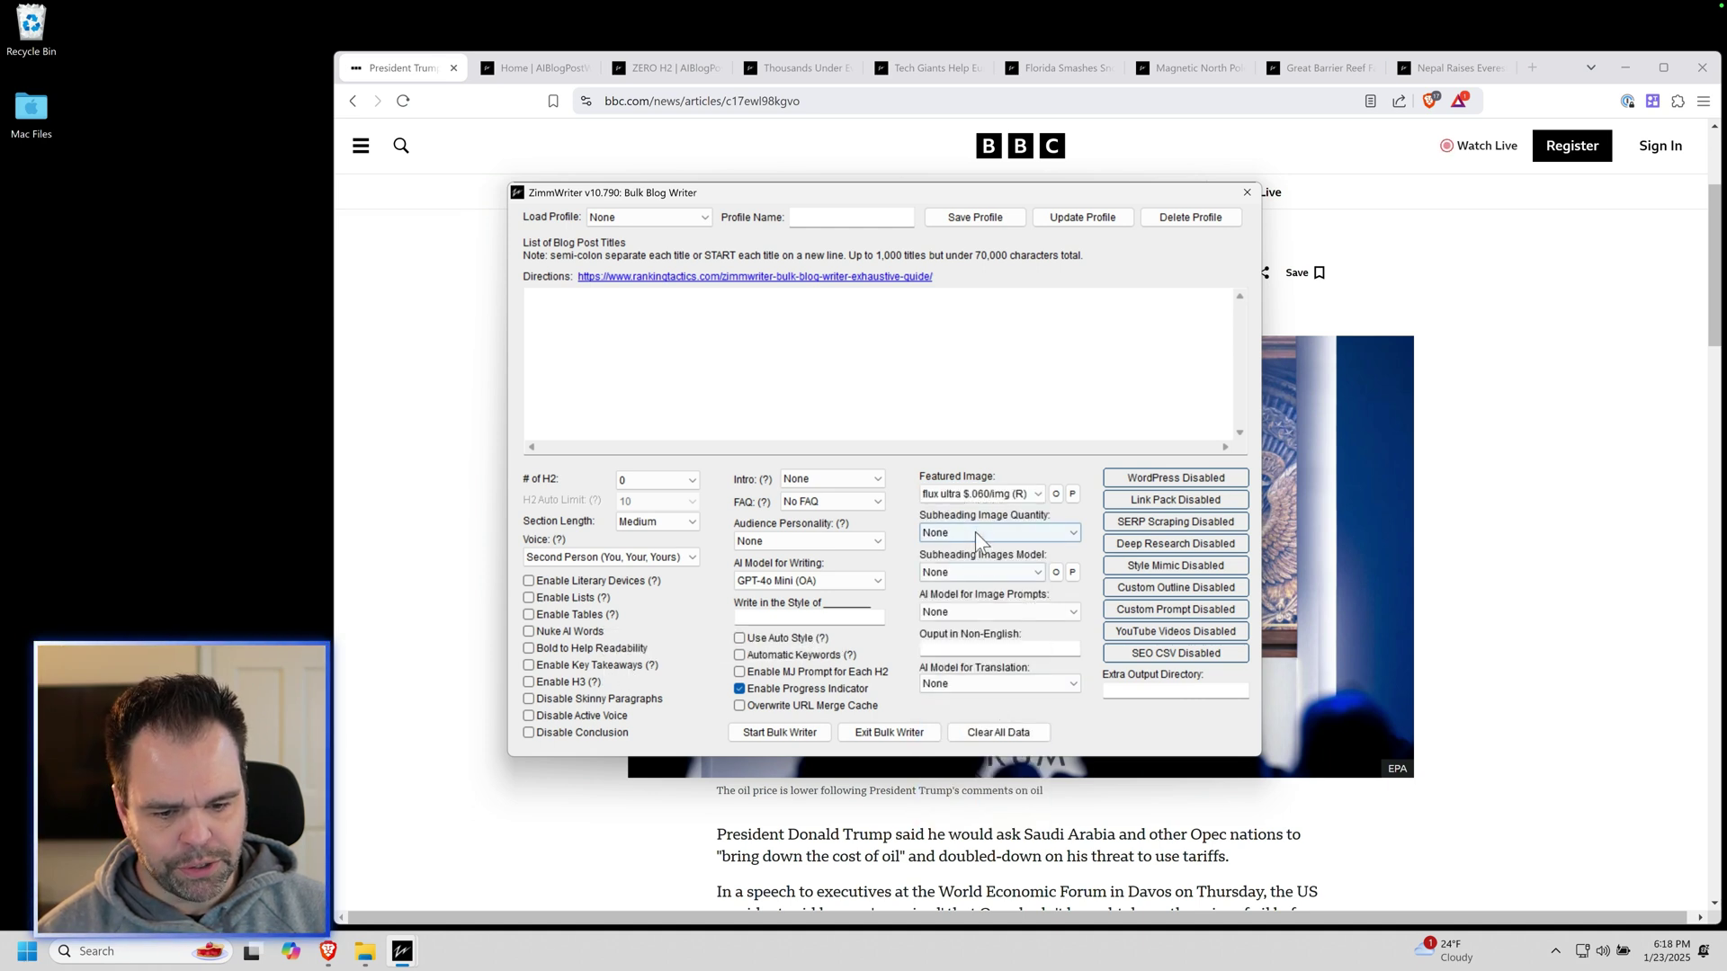
click(581, 635)
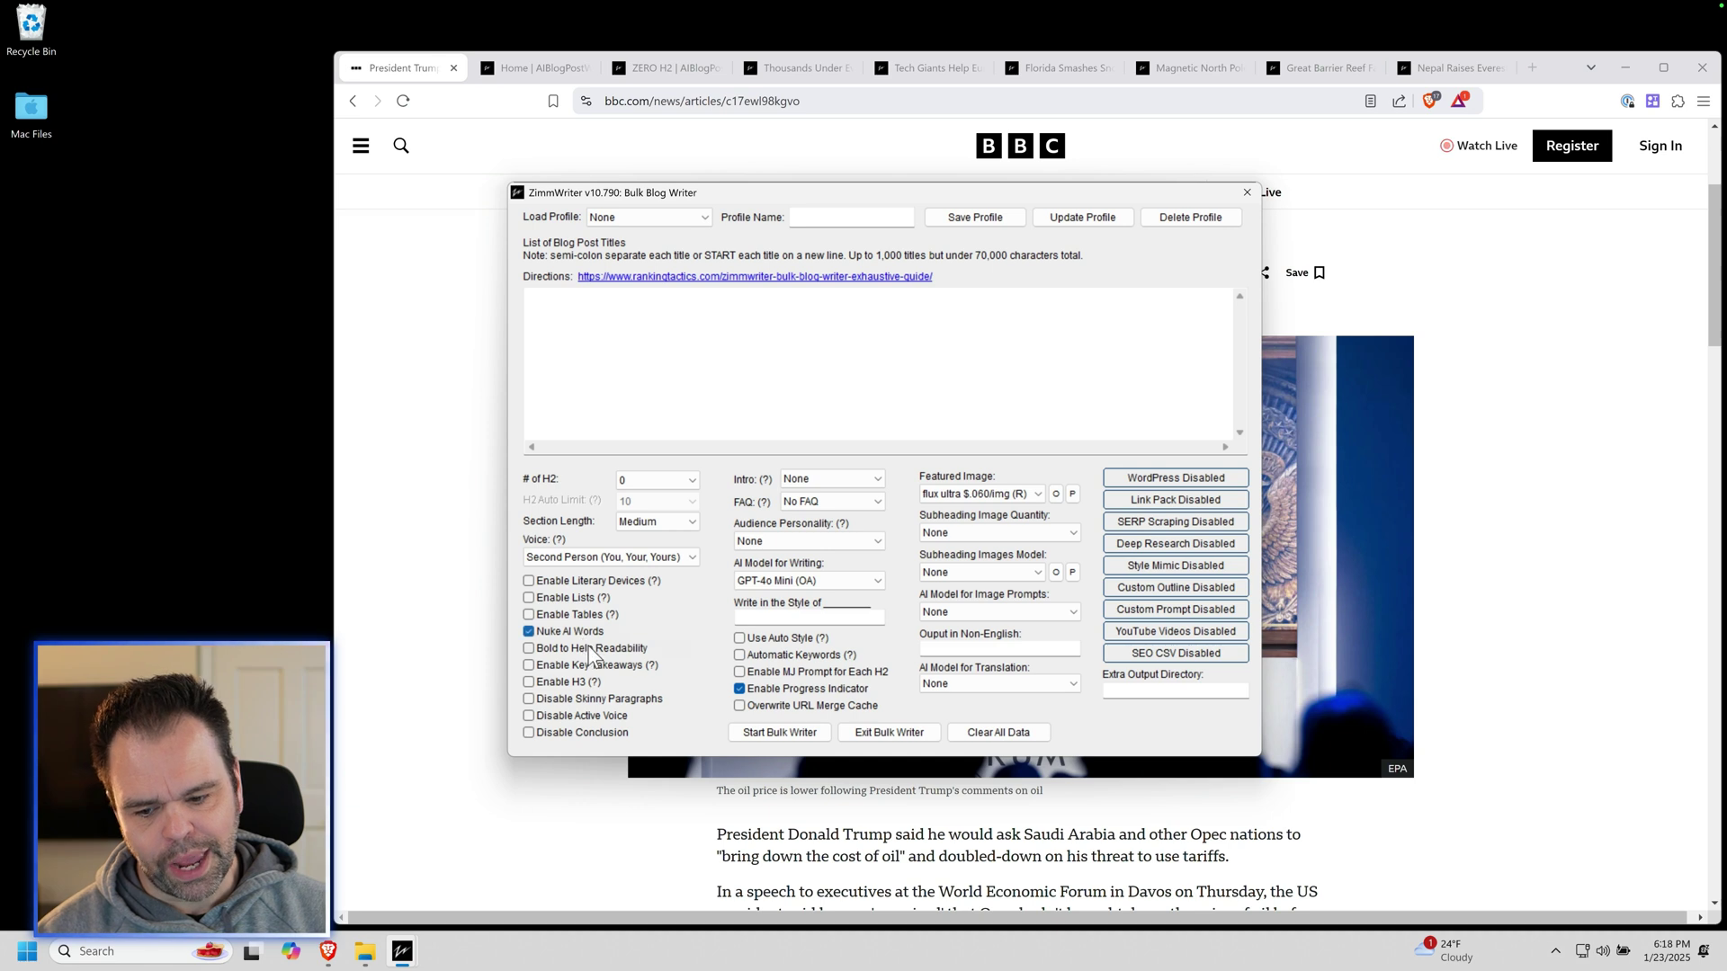
click(590, 649)
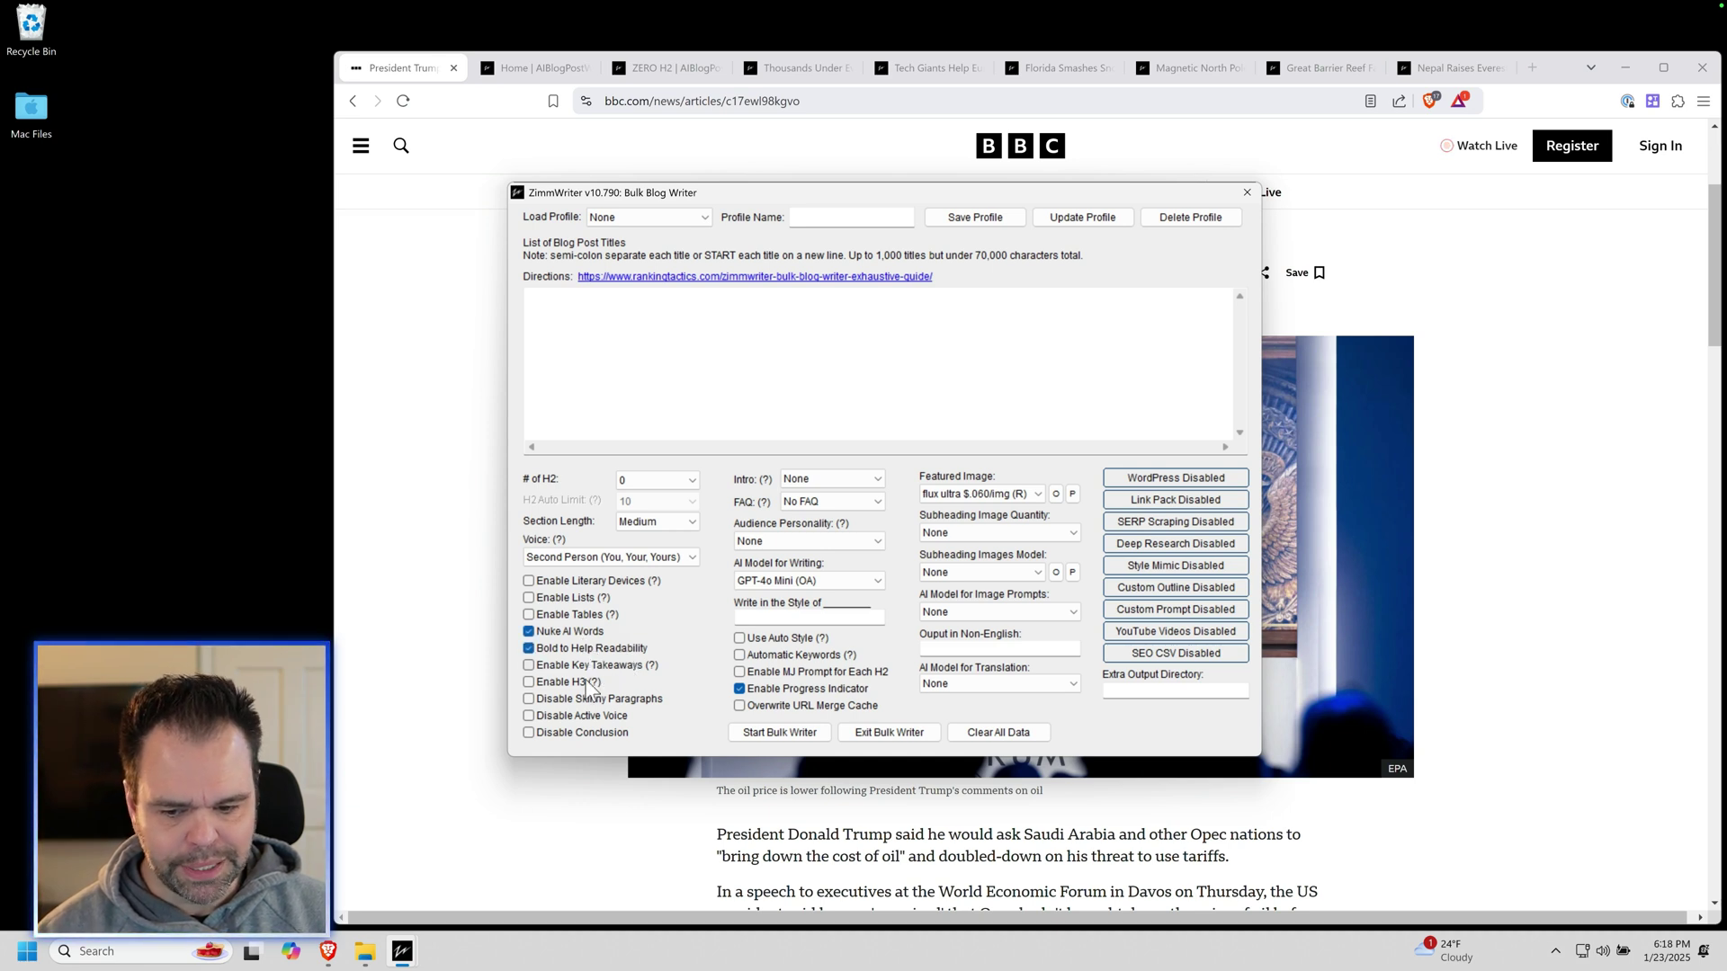
click(736, 359)
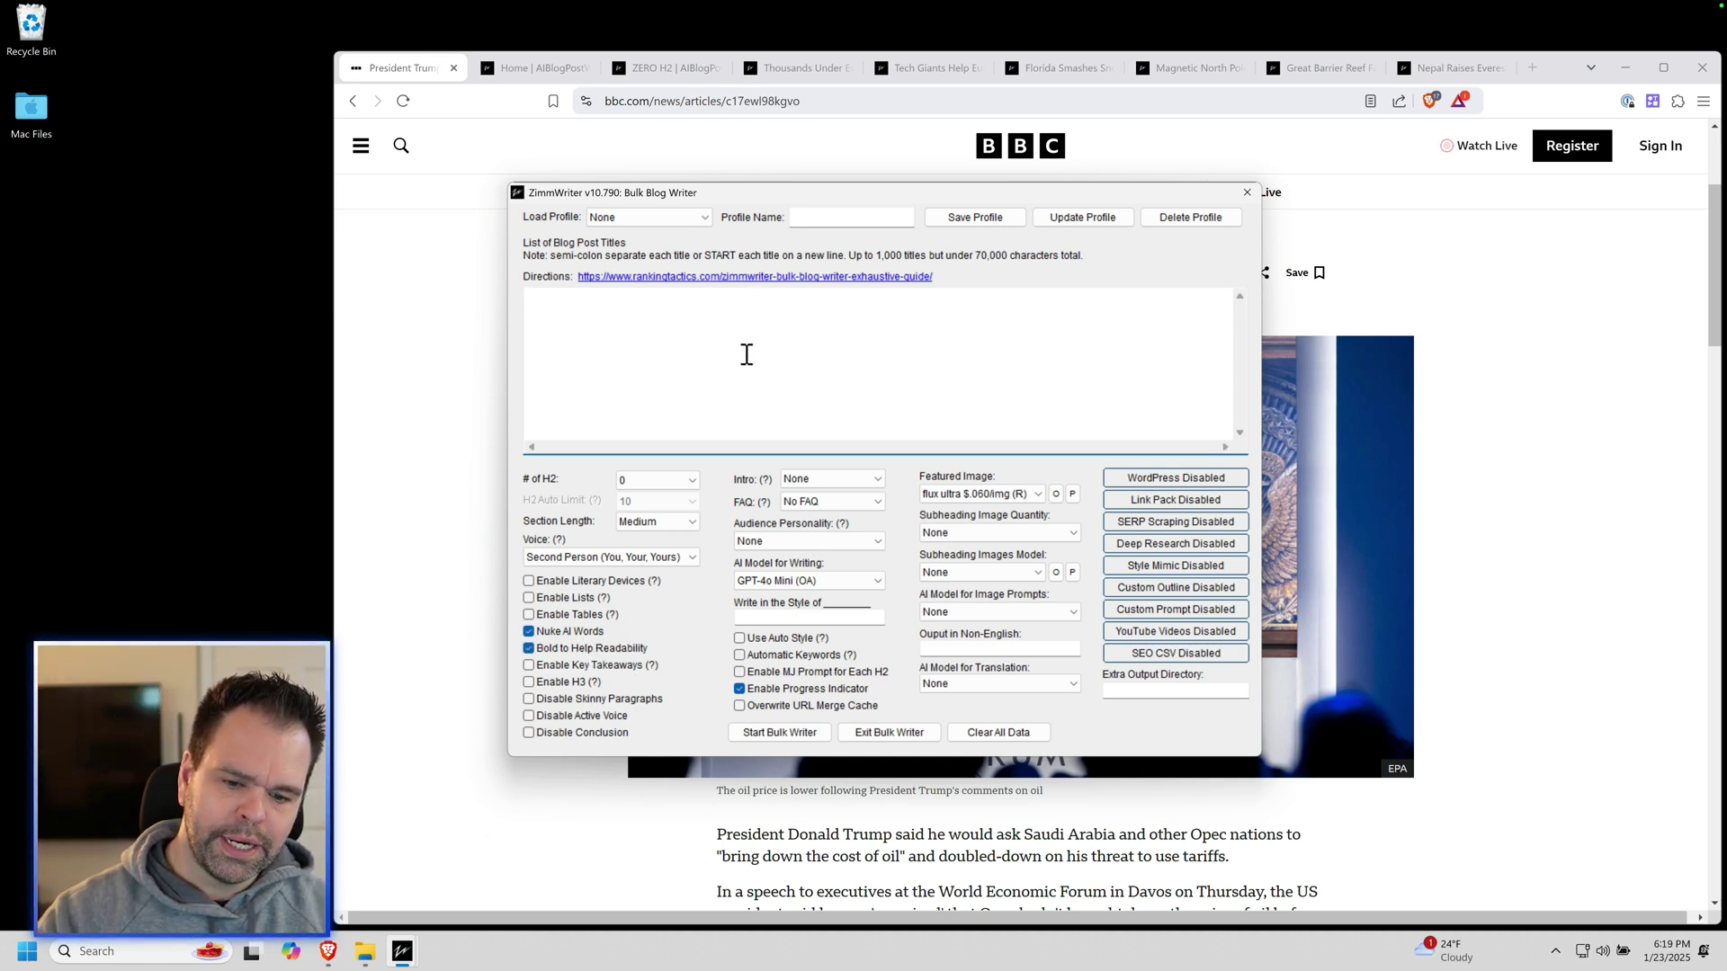
Scroll through the Hughes Fire evacuation article, which has no H2 subheadings.
click(787, 75)
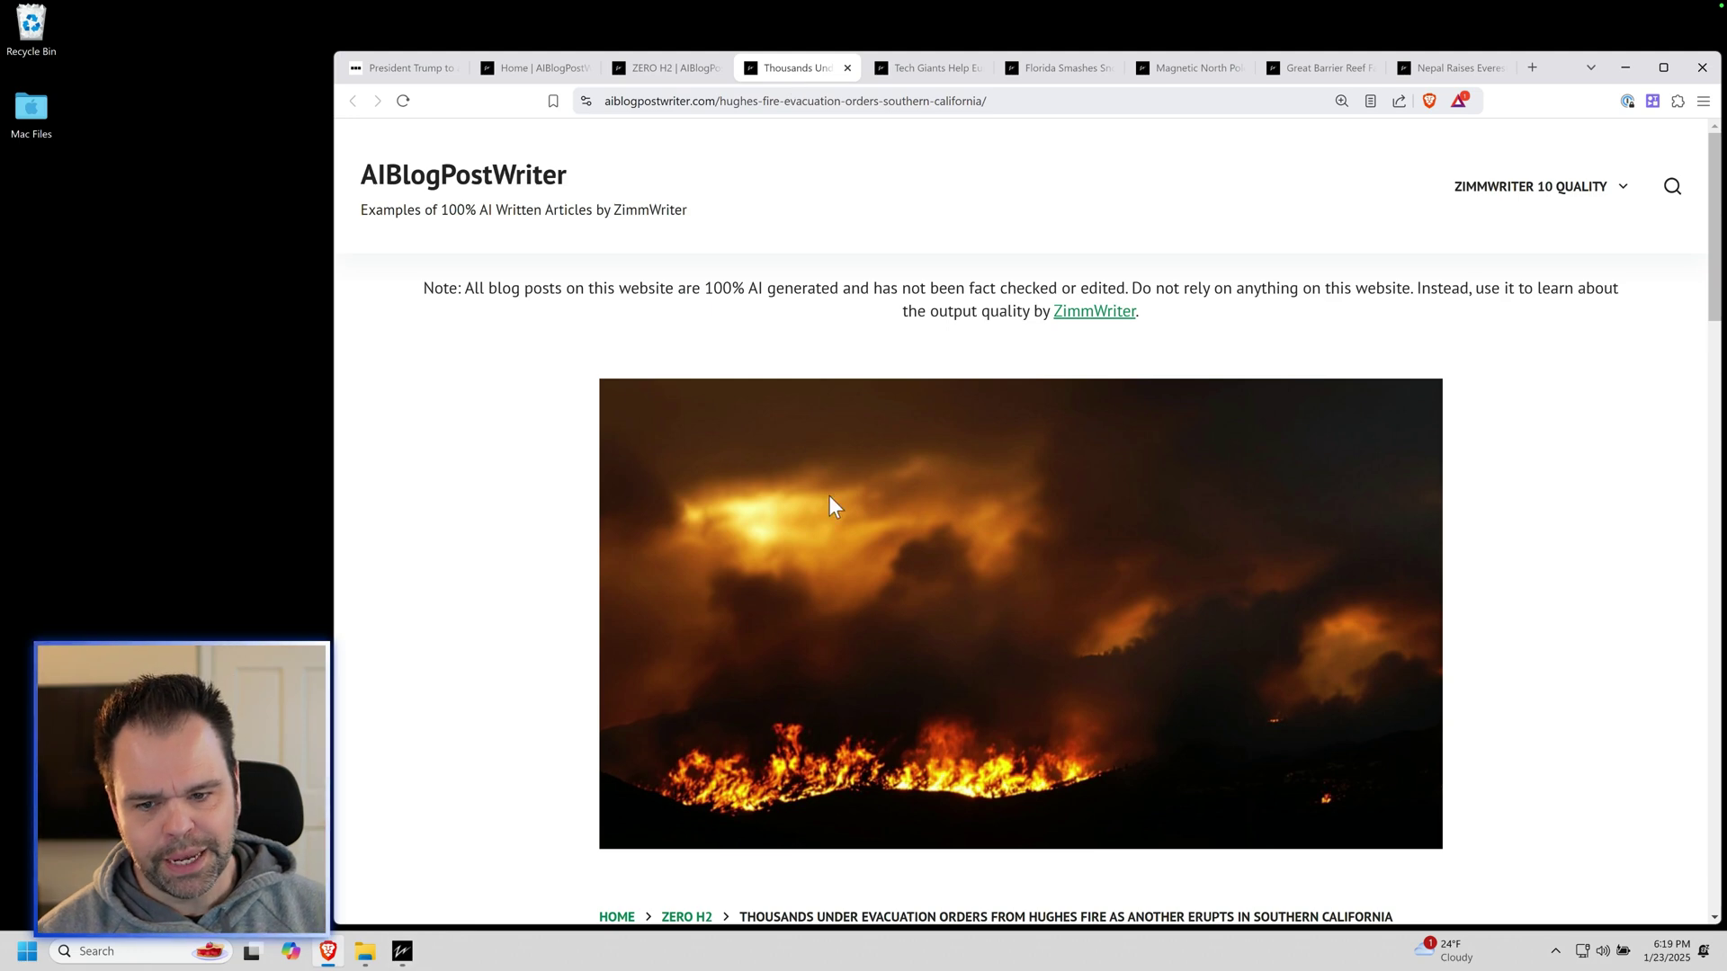
scroll(828, 503, down, 3)
scroll(852, 641, down, 3)
drag(900, 661, 890, 660)
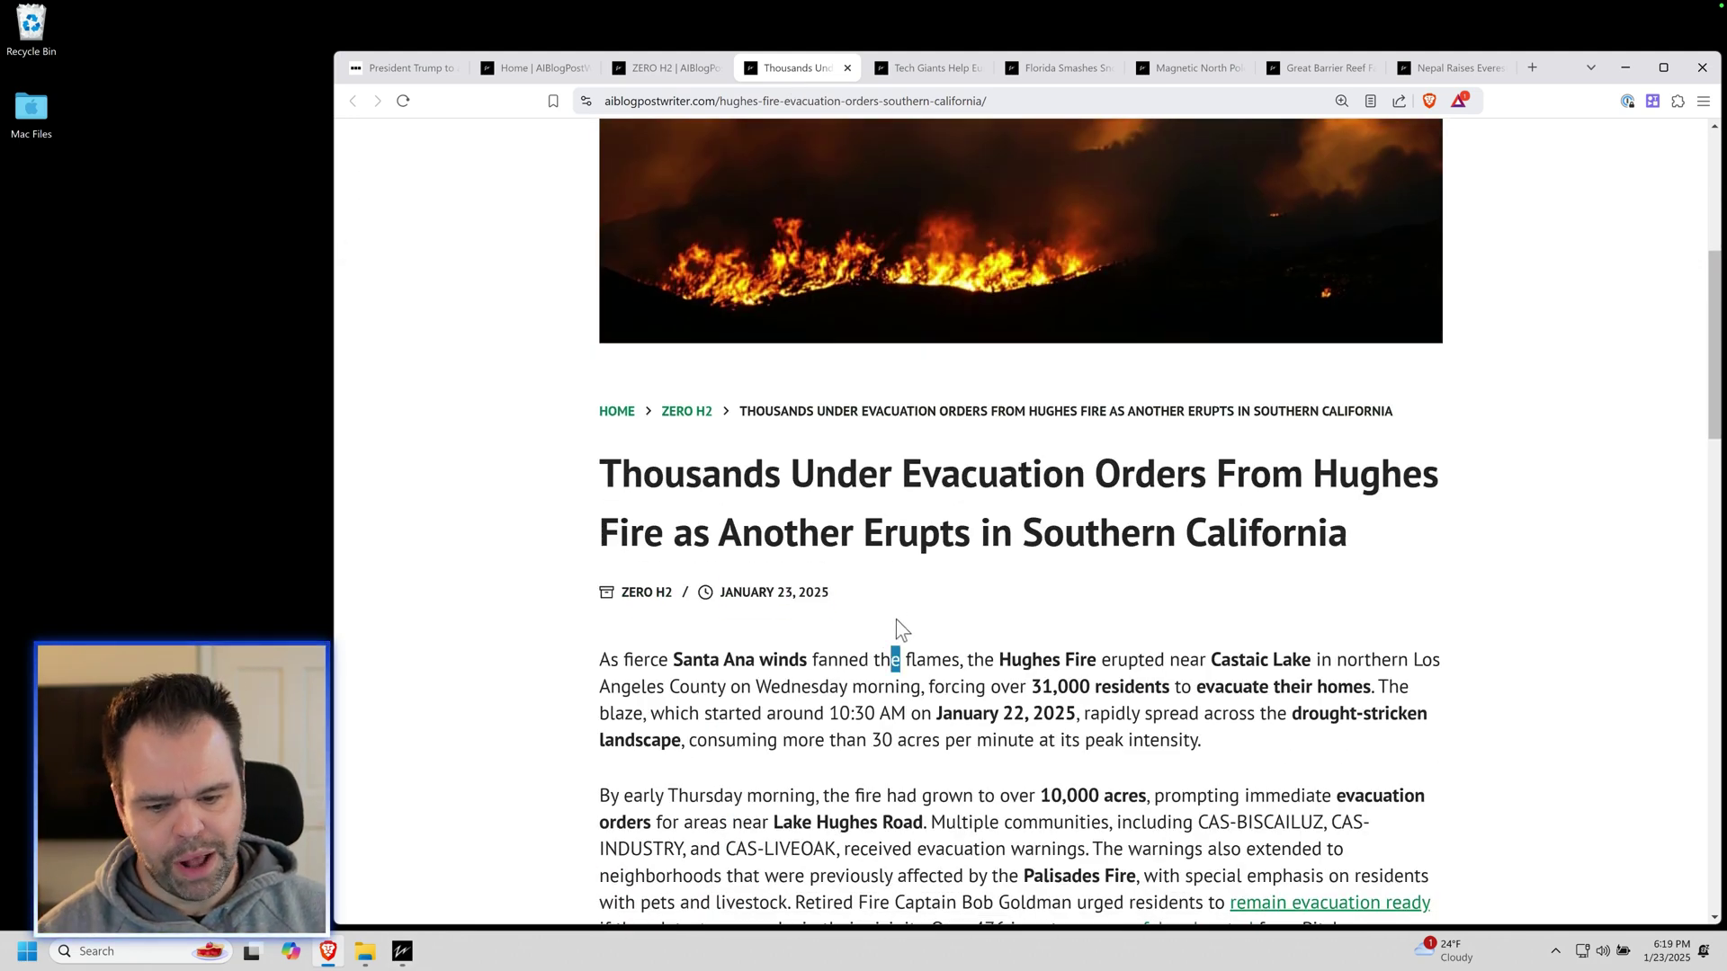
scroll(896, 620, down, 3)
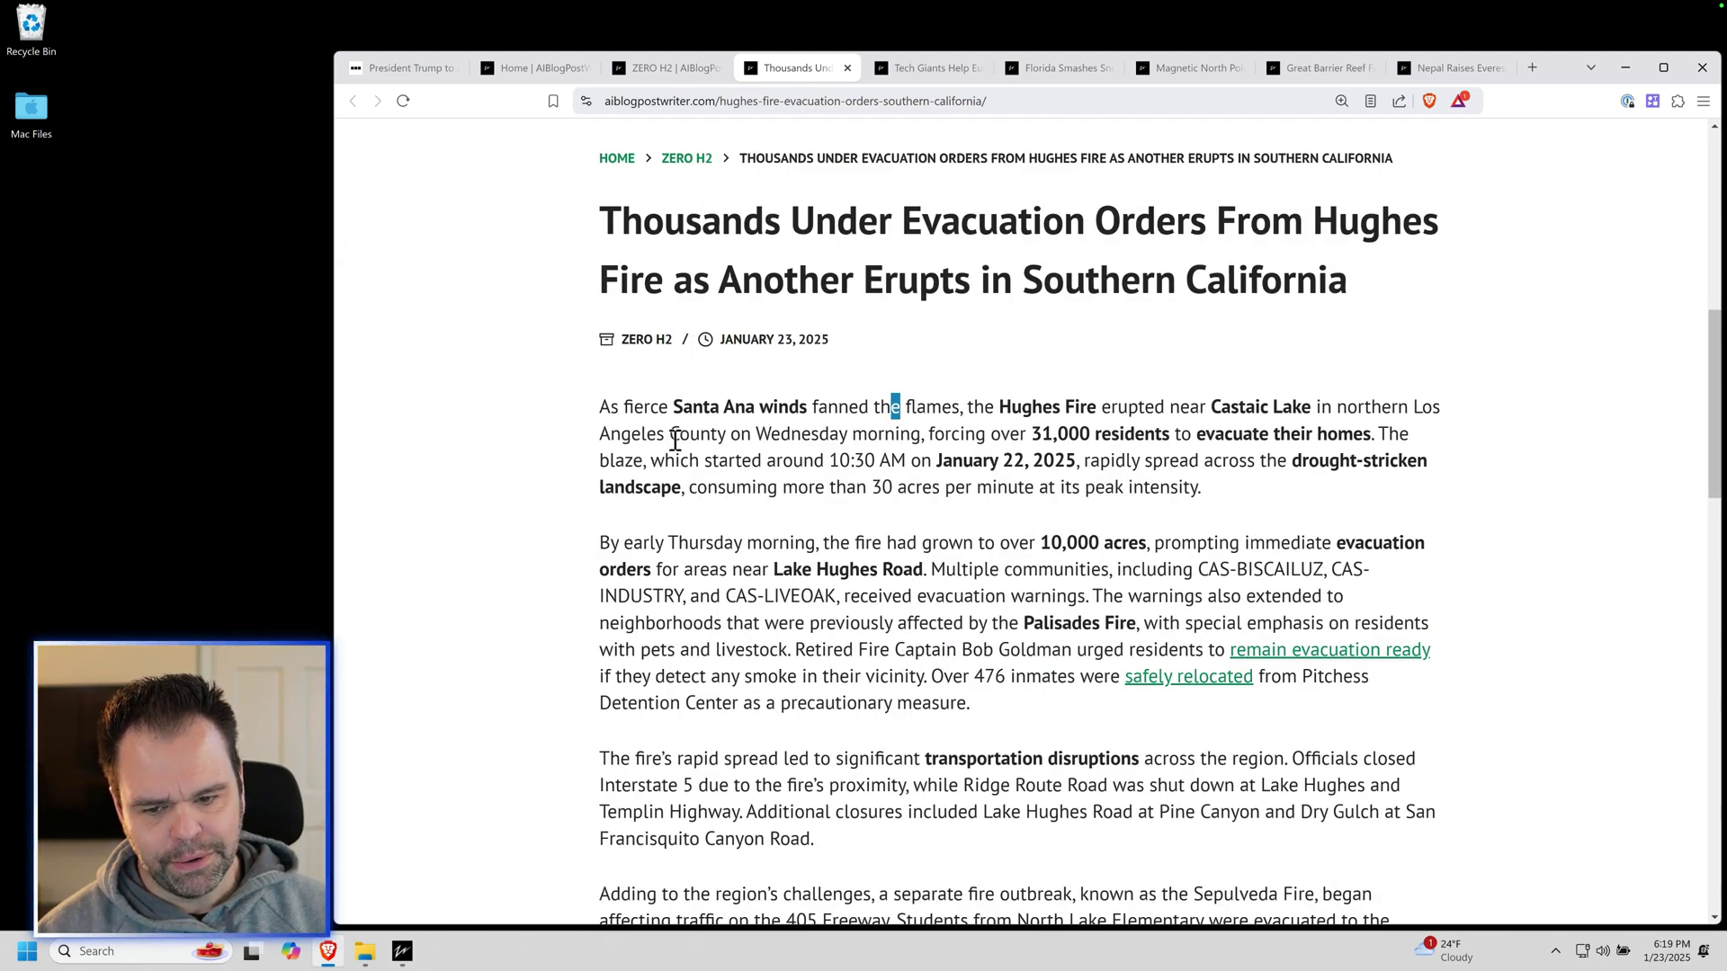
scroll(885, 407, up, 6)
scroll(899, 468, down, 3)
scroll(1034, 546, down, 9)
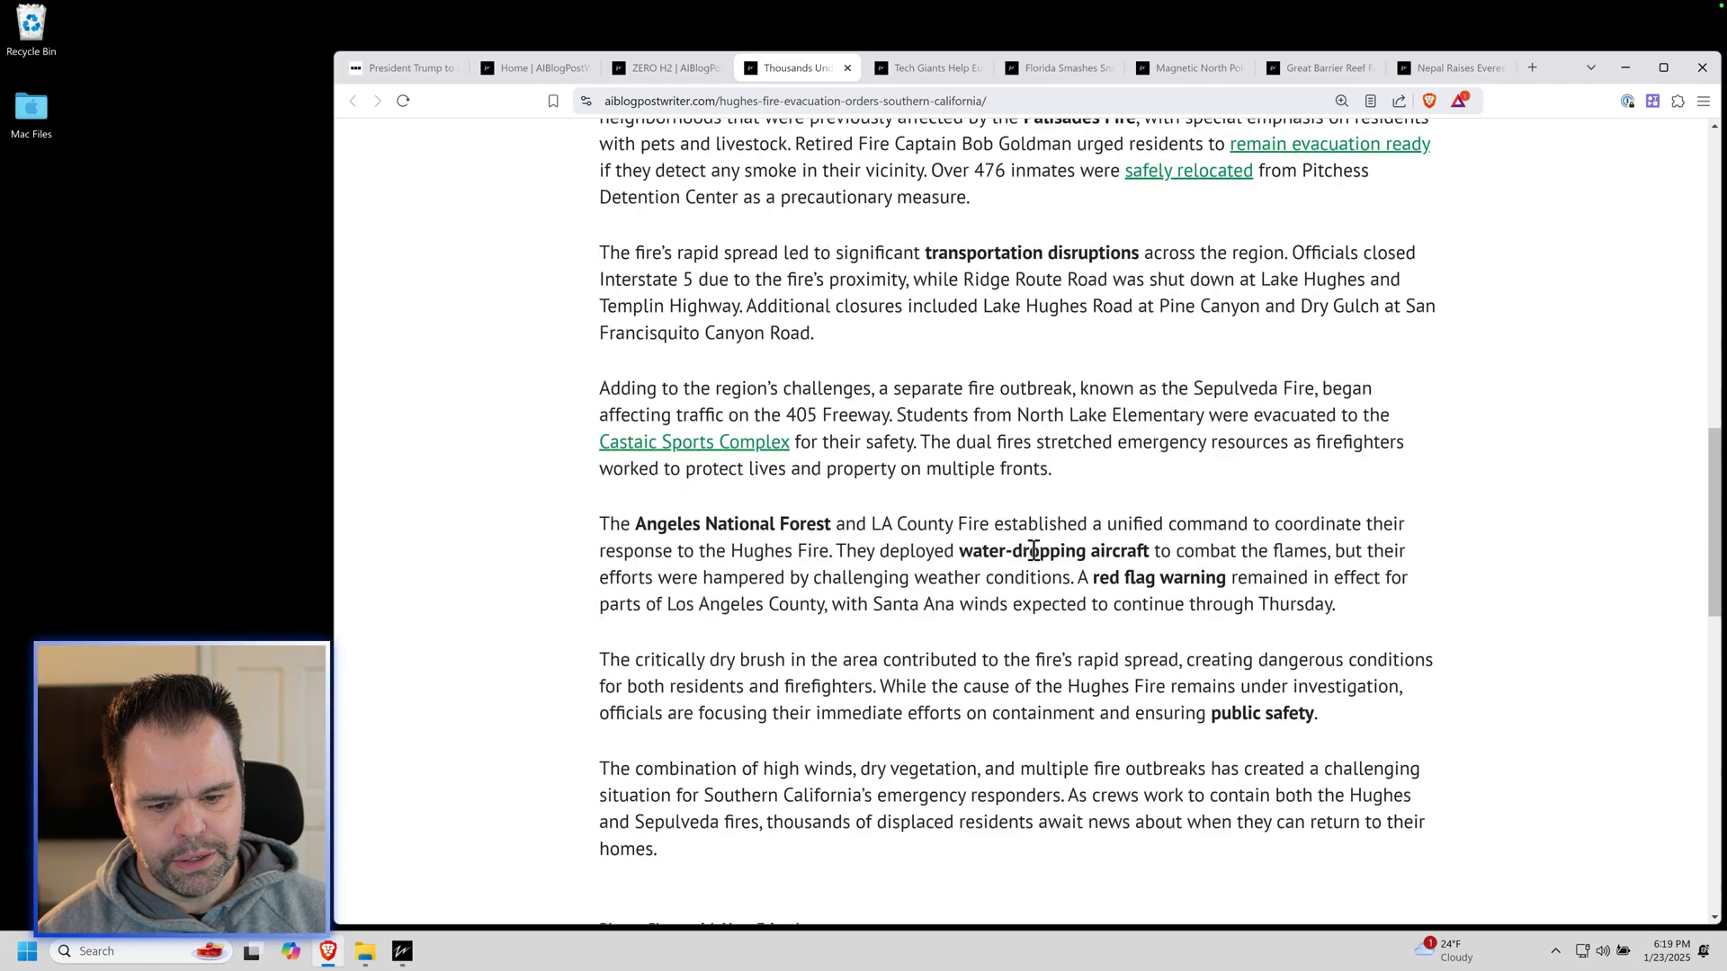
scroll(1034, 550, down, 2)
scroll(1008, 522, up, 4)
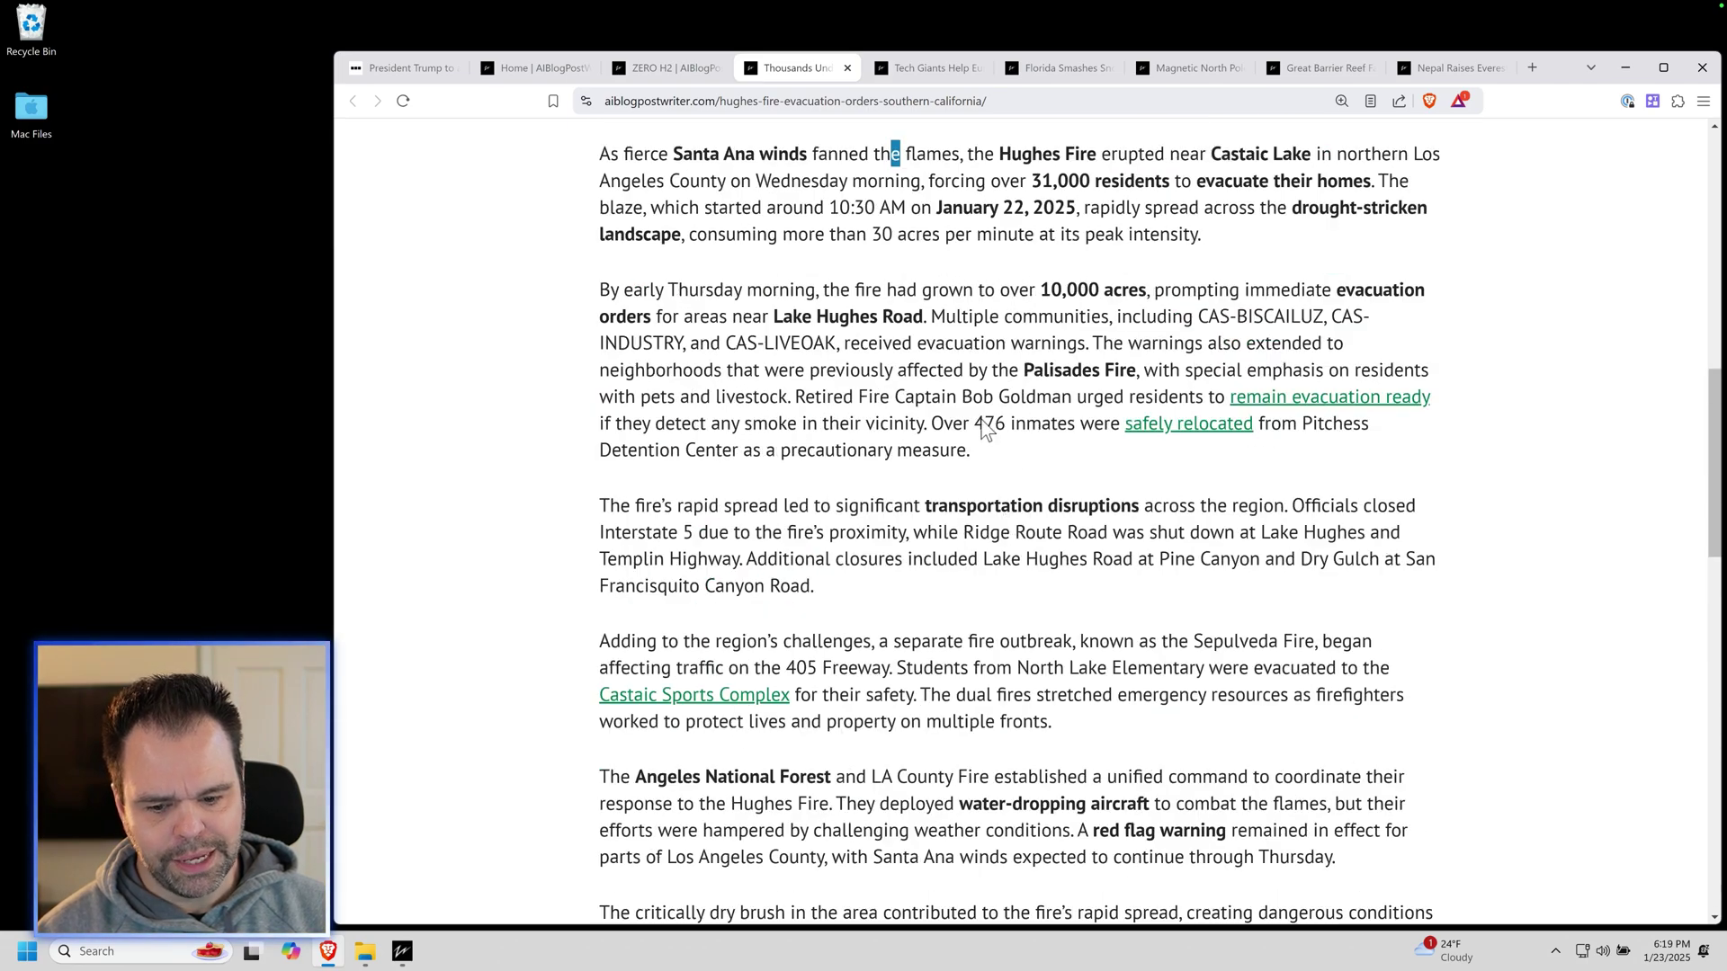
scroll(1206, 477, up, 6)
scroll(1179, 513, down, 3)
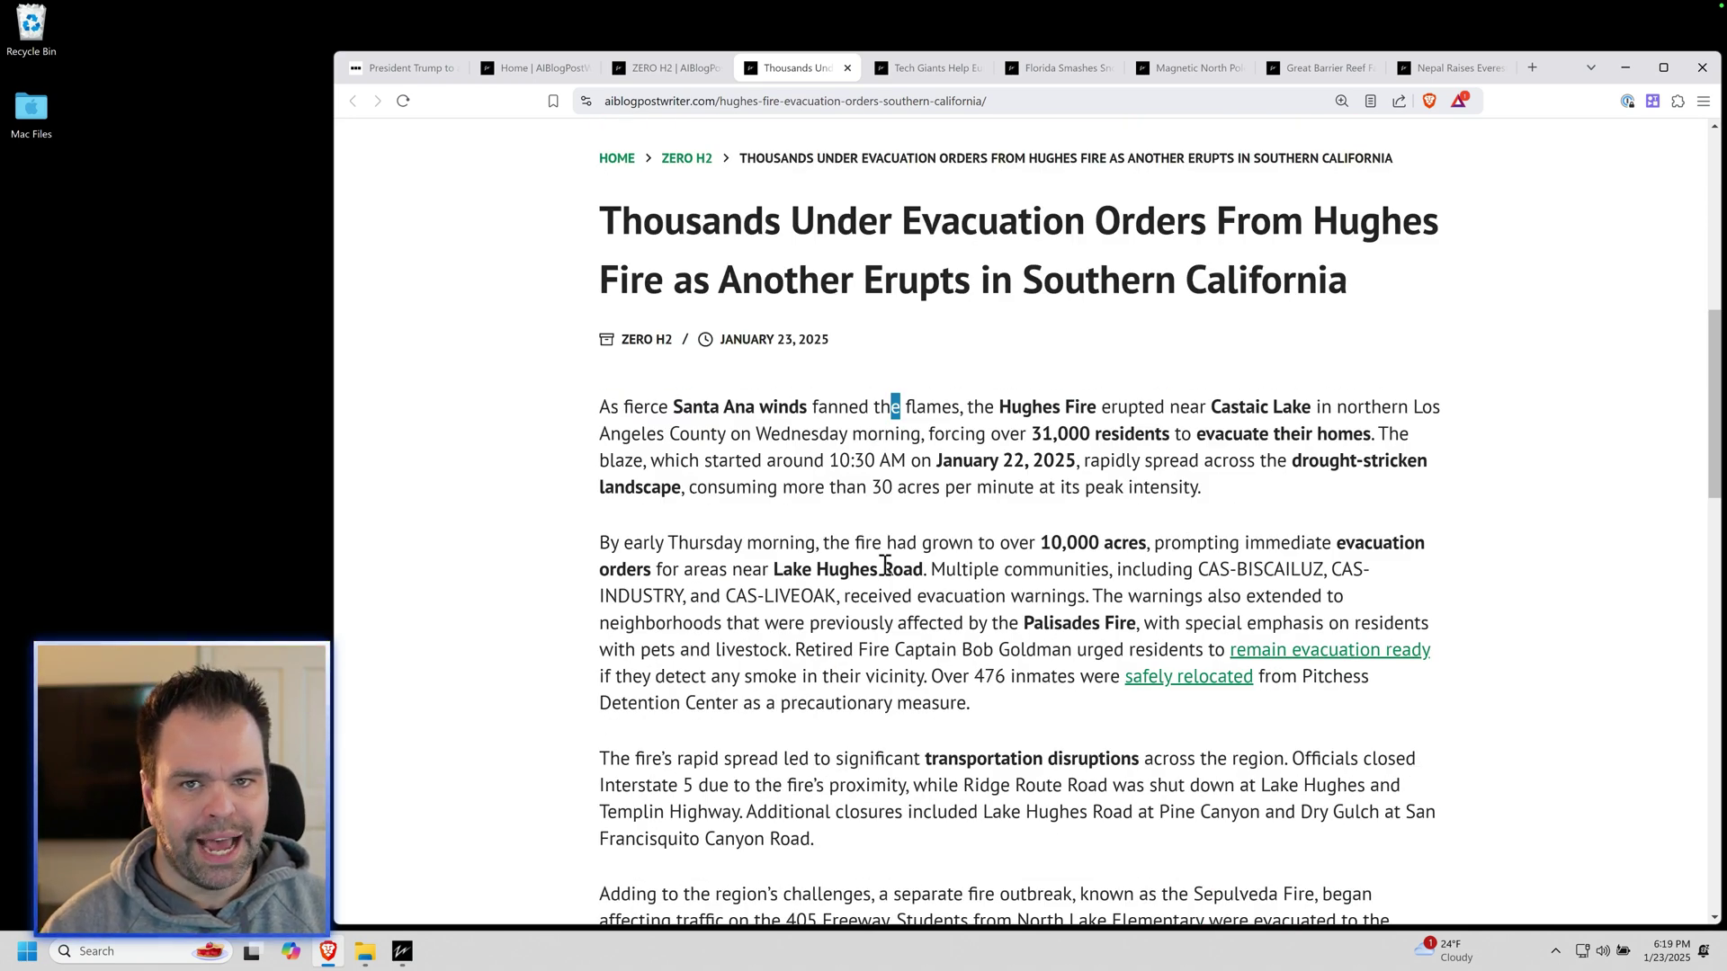
scroll(885, 561, down, 5)
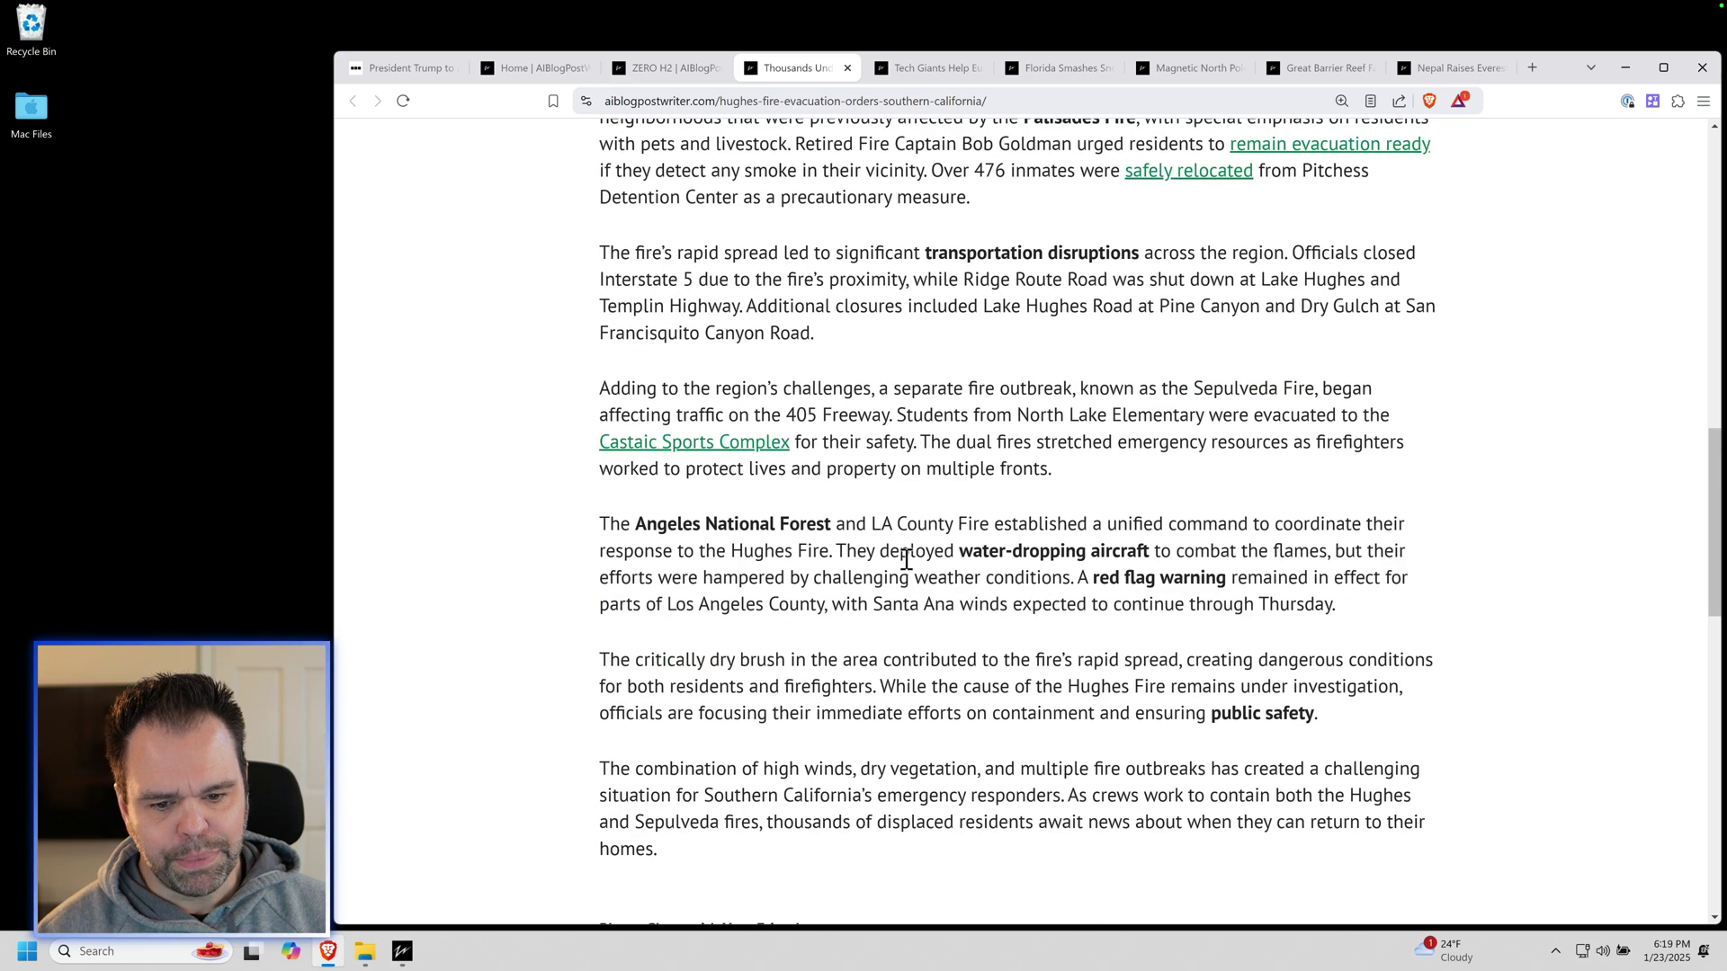
scroll(895, 559, up, 5)
scroll(942, 574, up, 3)
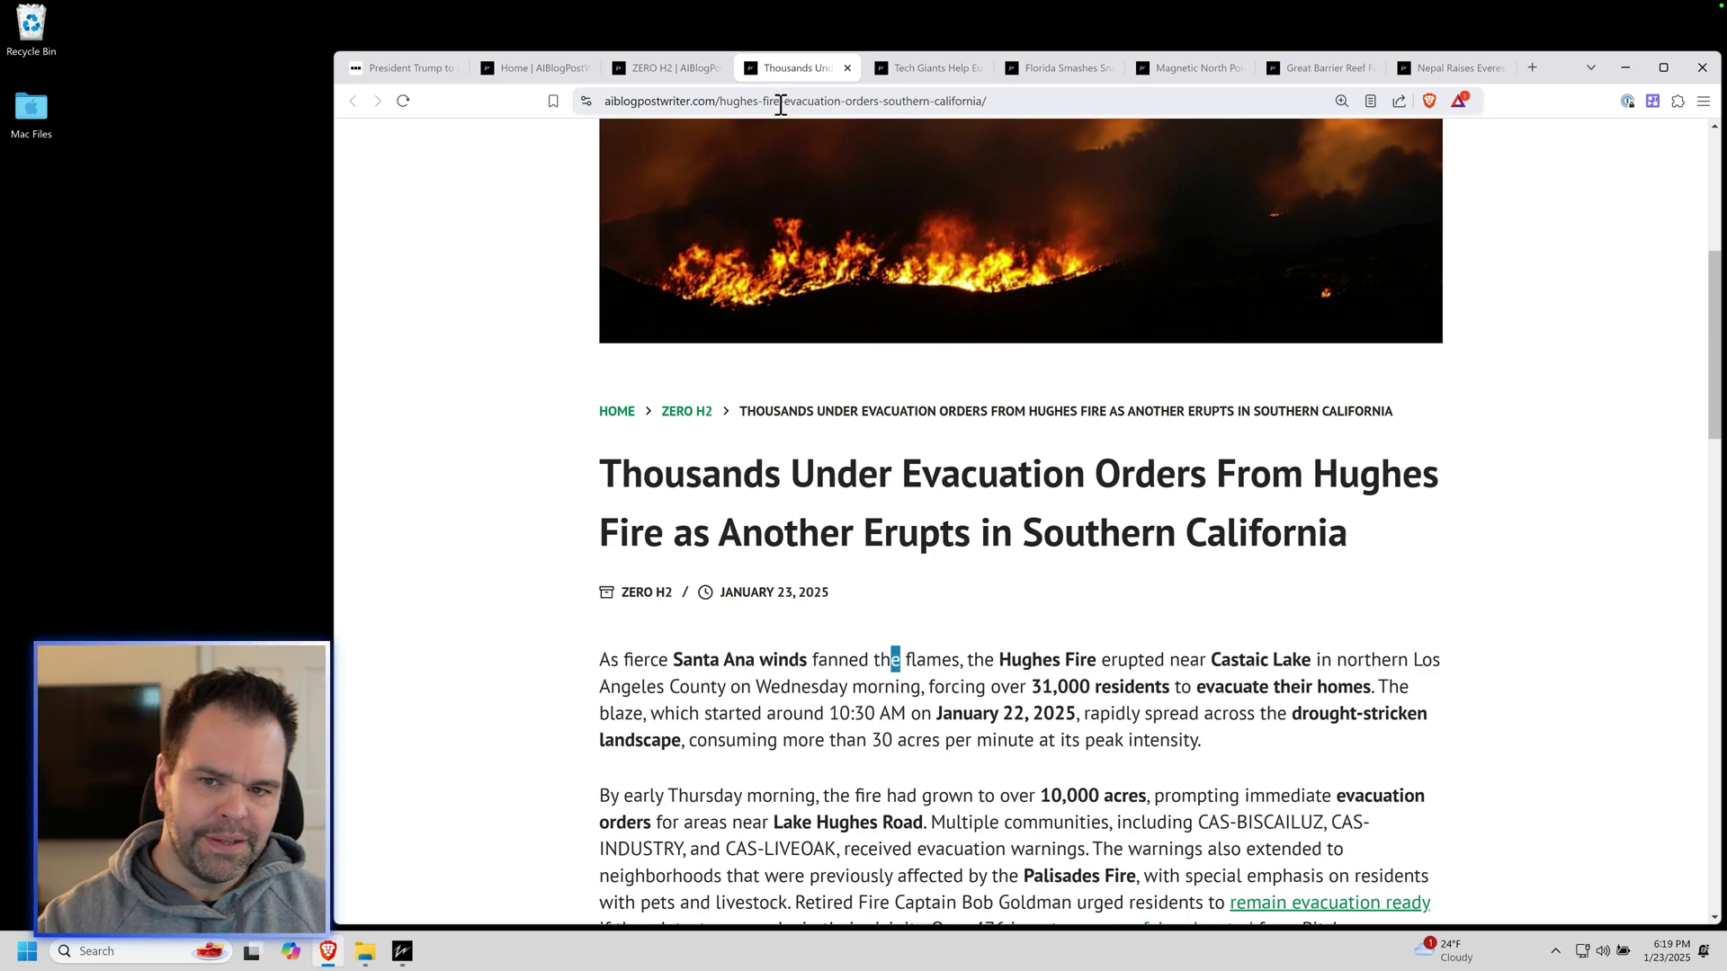
Go from Home to the ZERO H2 category page and highlight its three description paragraphs.
click(557, 68)
scroll(1009, 755, down, 5)
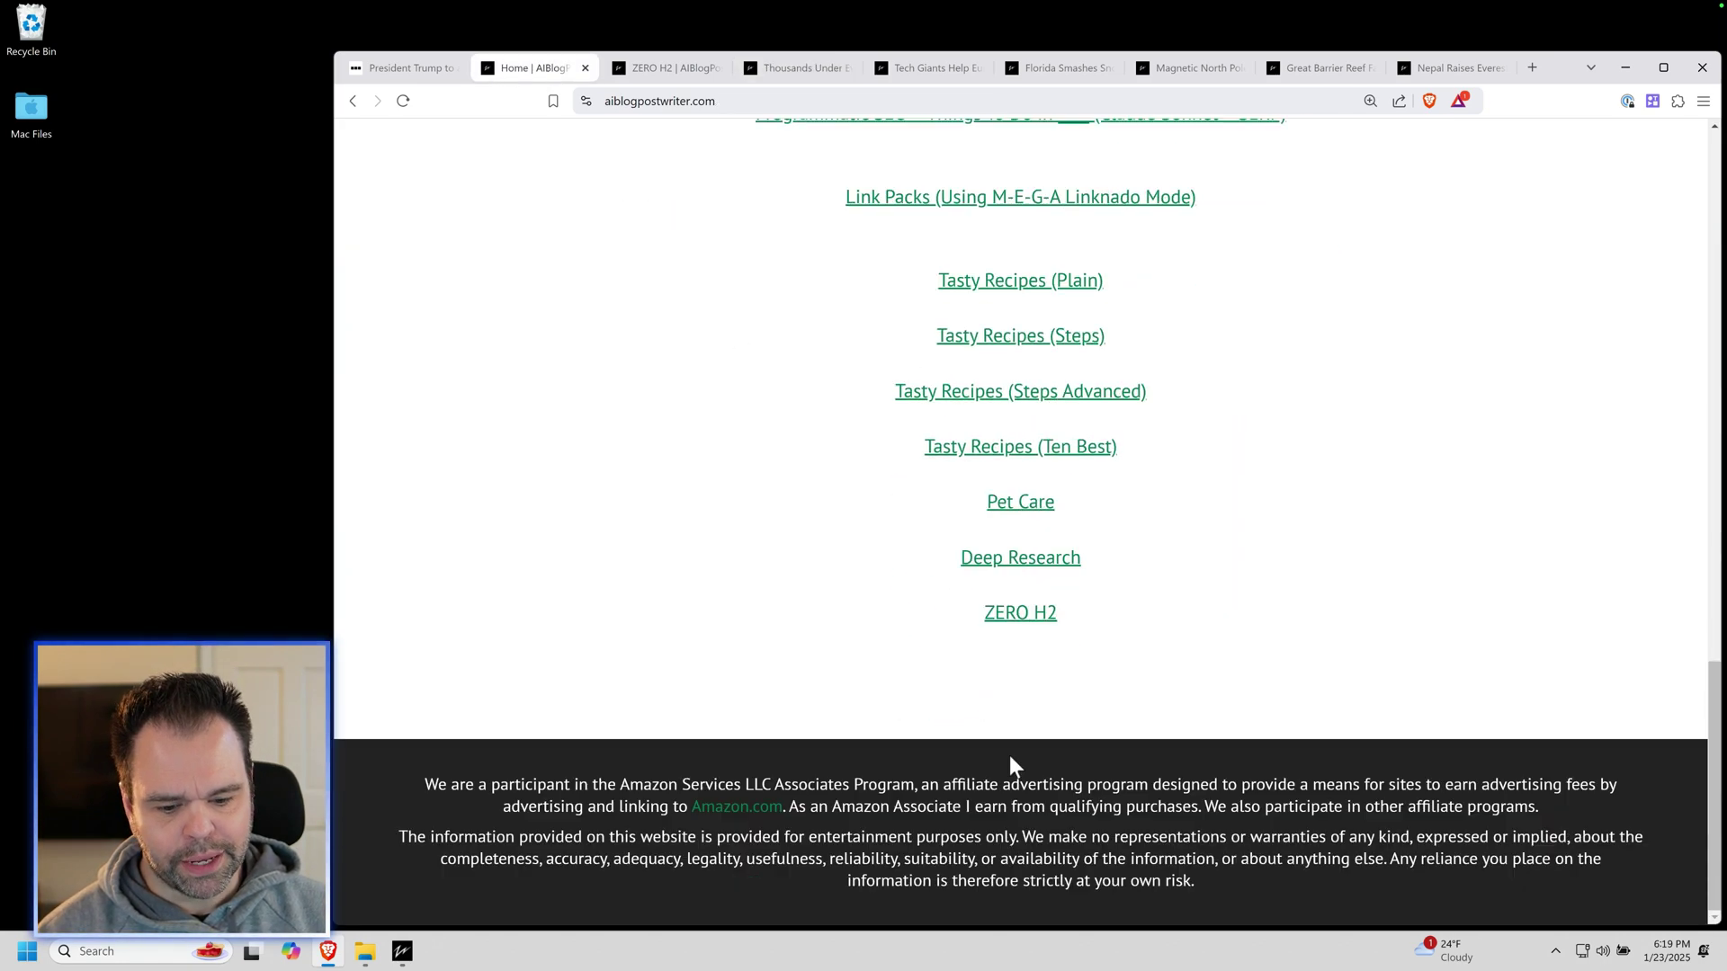
click(686, 66)
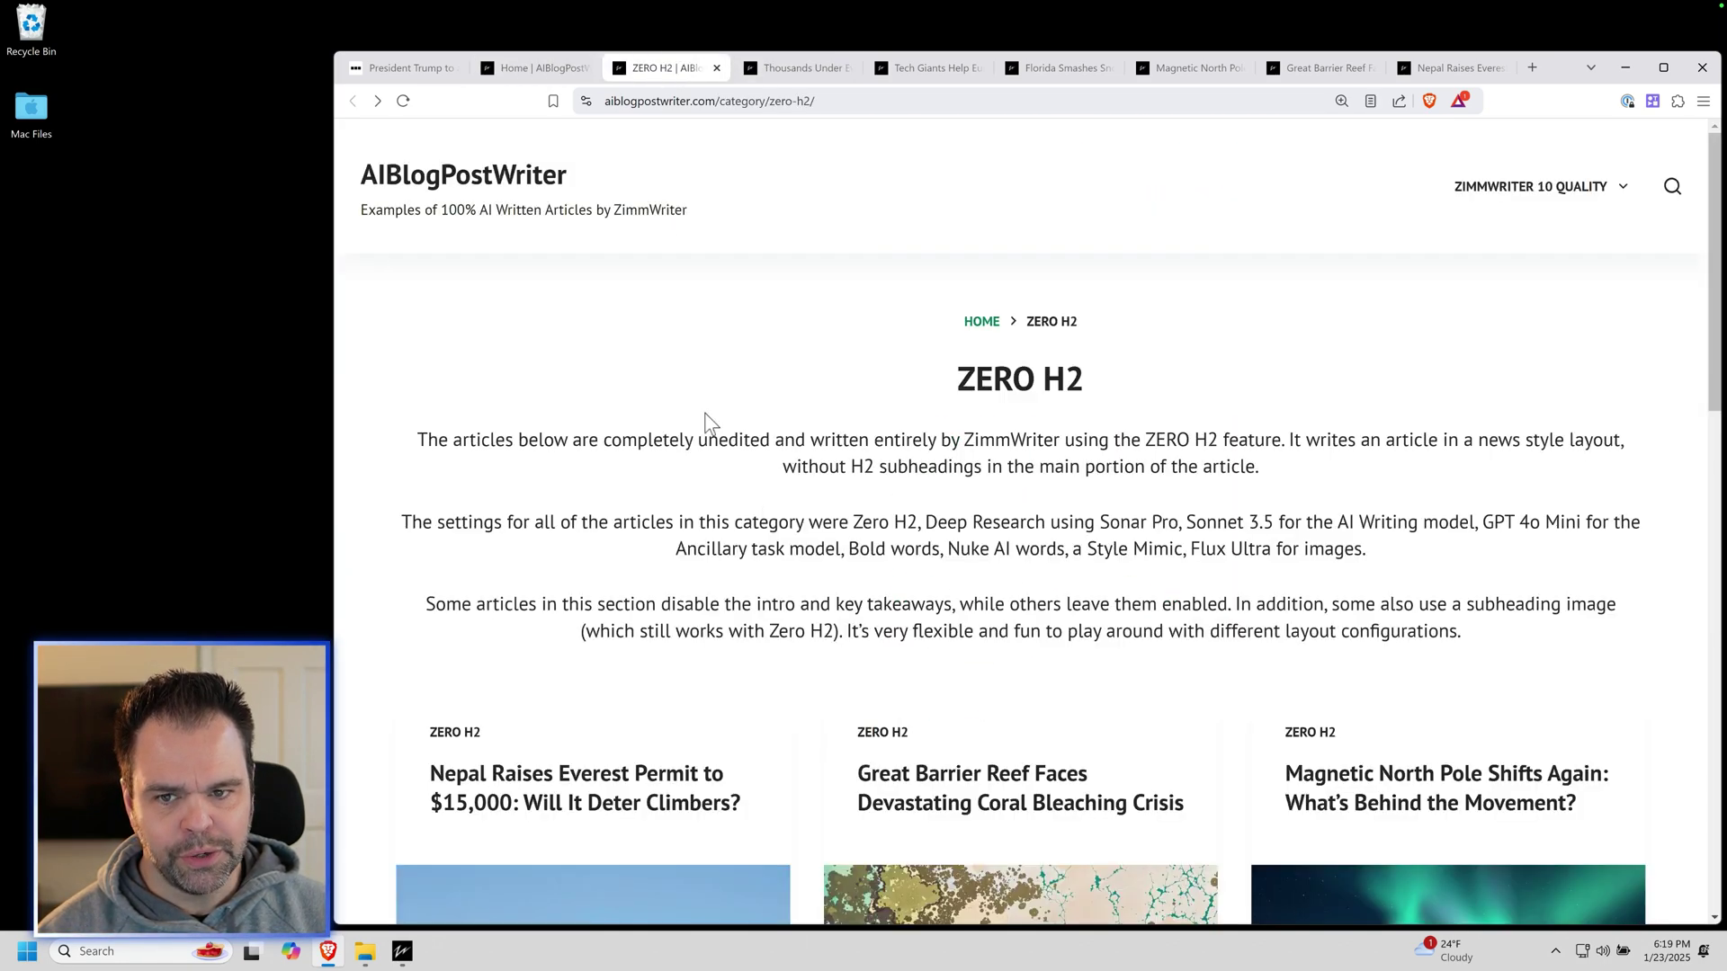
scroll(1106, 652, down, 5)
scroll(1115, 666, down, 5)
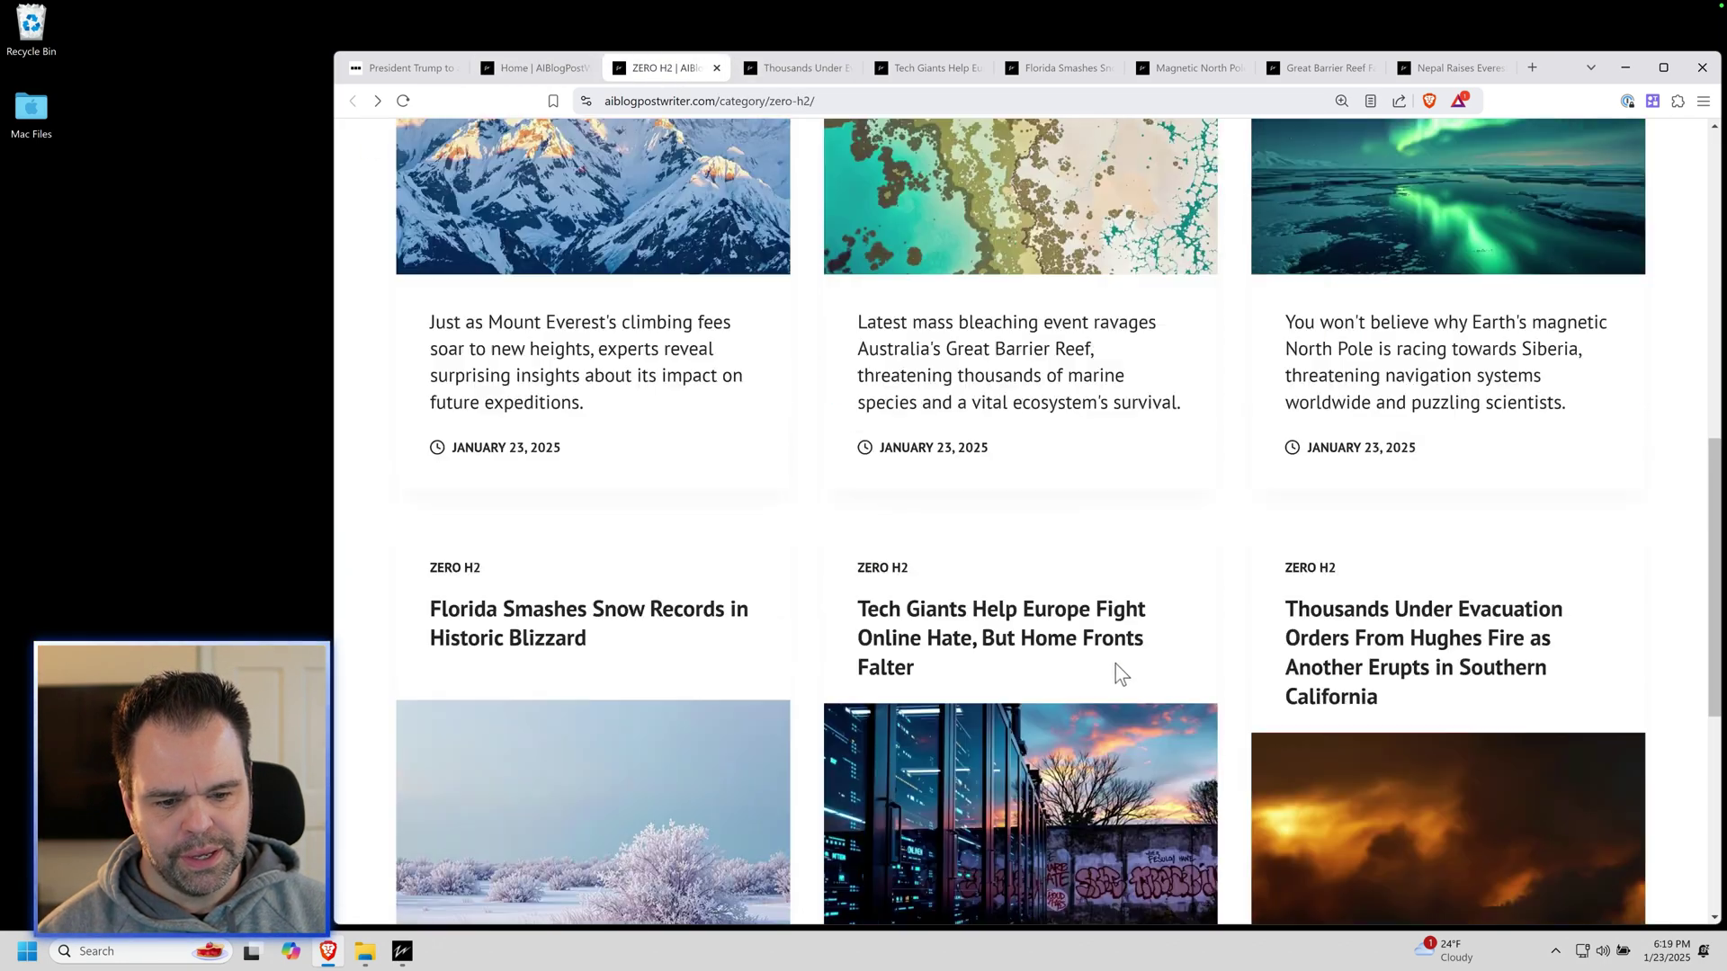
scroll(1123, 672, up, 10)
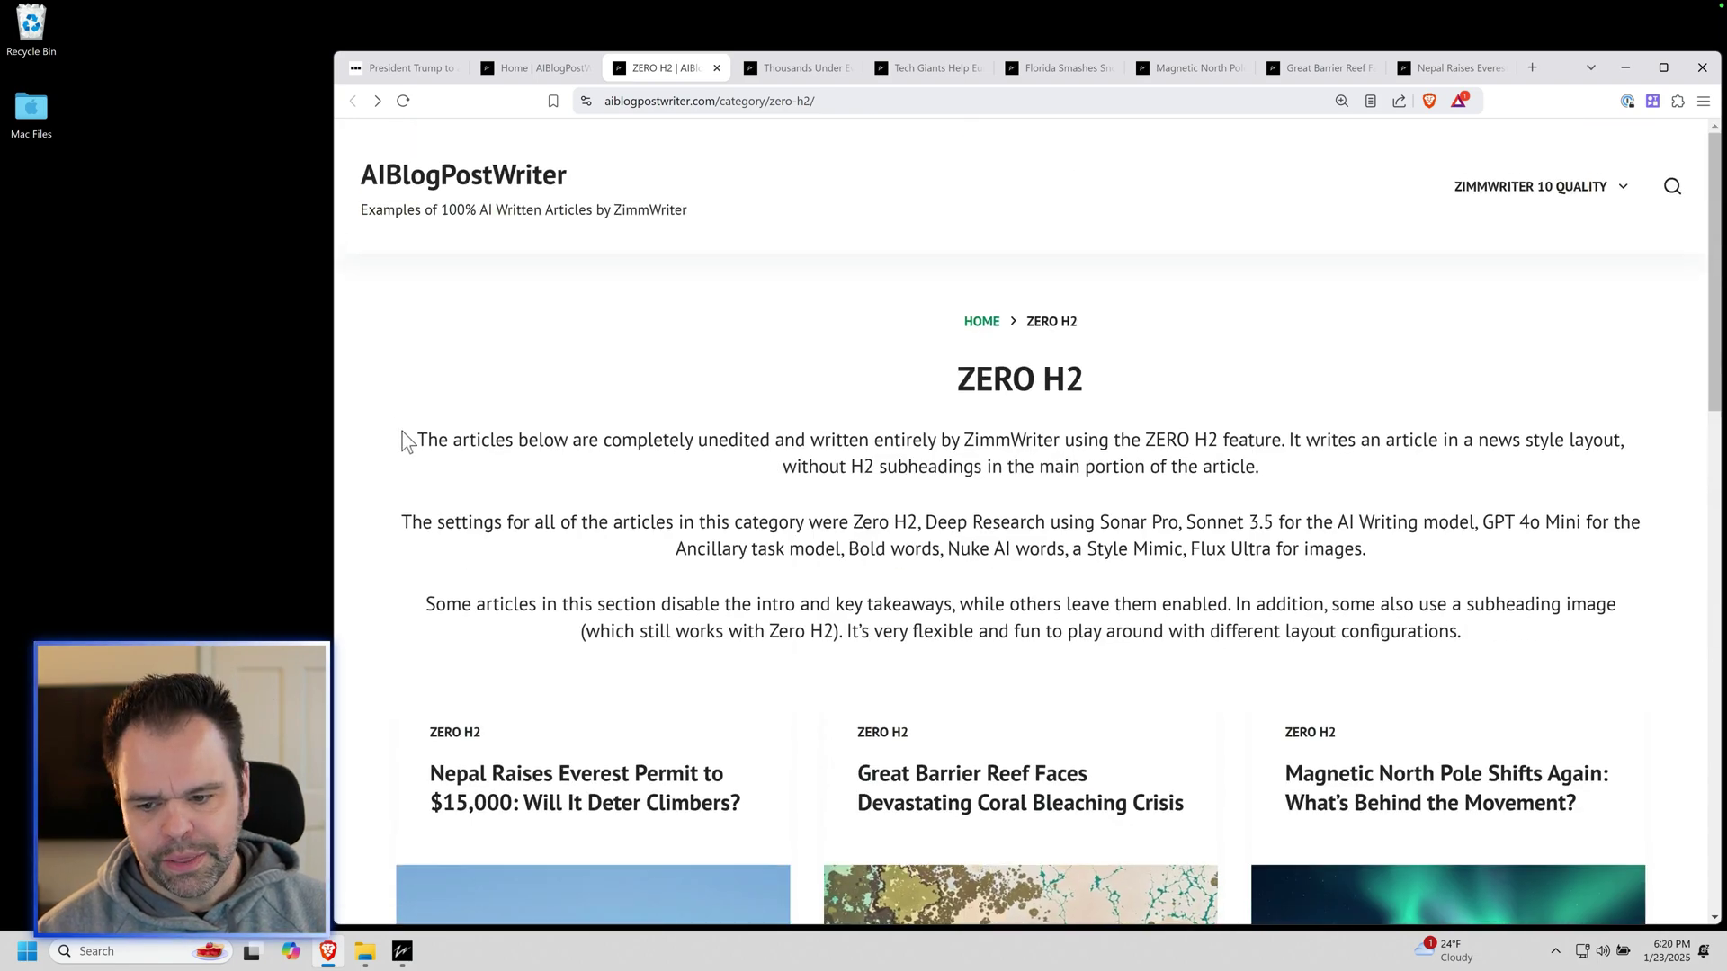
drag(404, 435, 1465, 644)
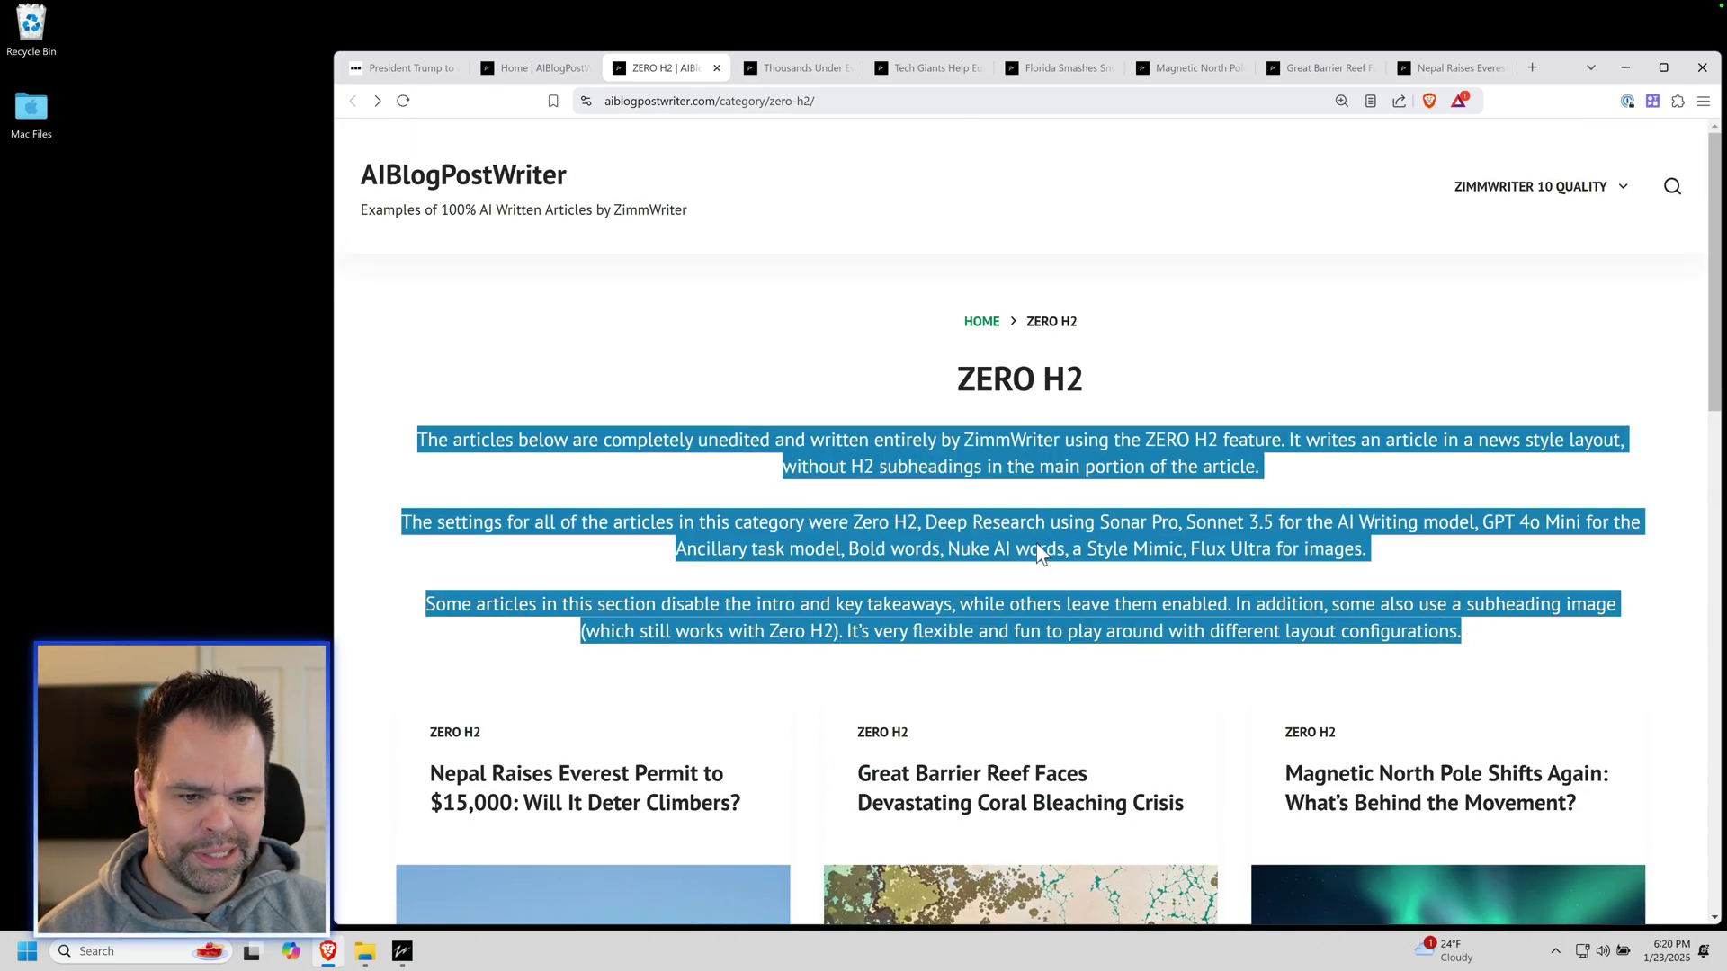
Revisit the Hughes Fire evacuation article and scroll down it.
scroll(1044, 557, down, 5)
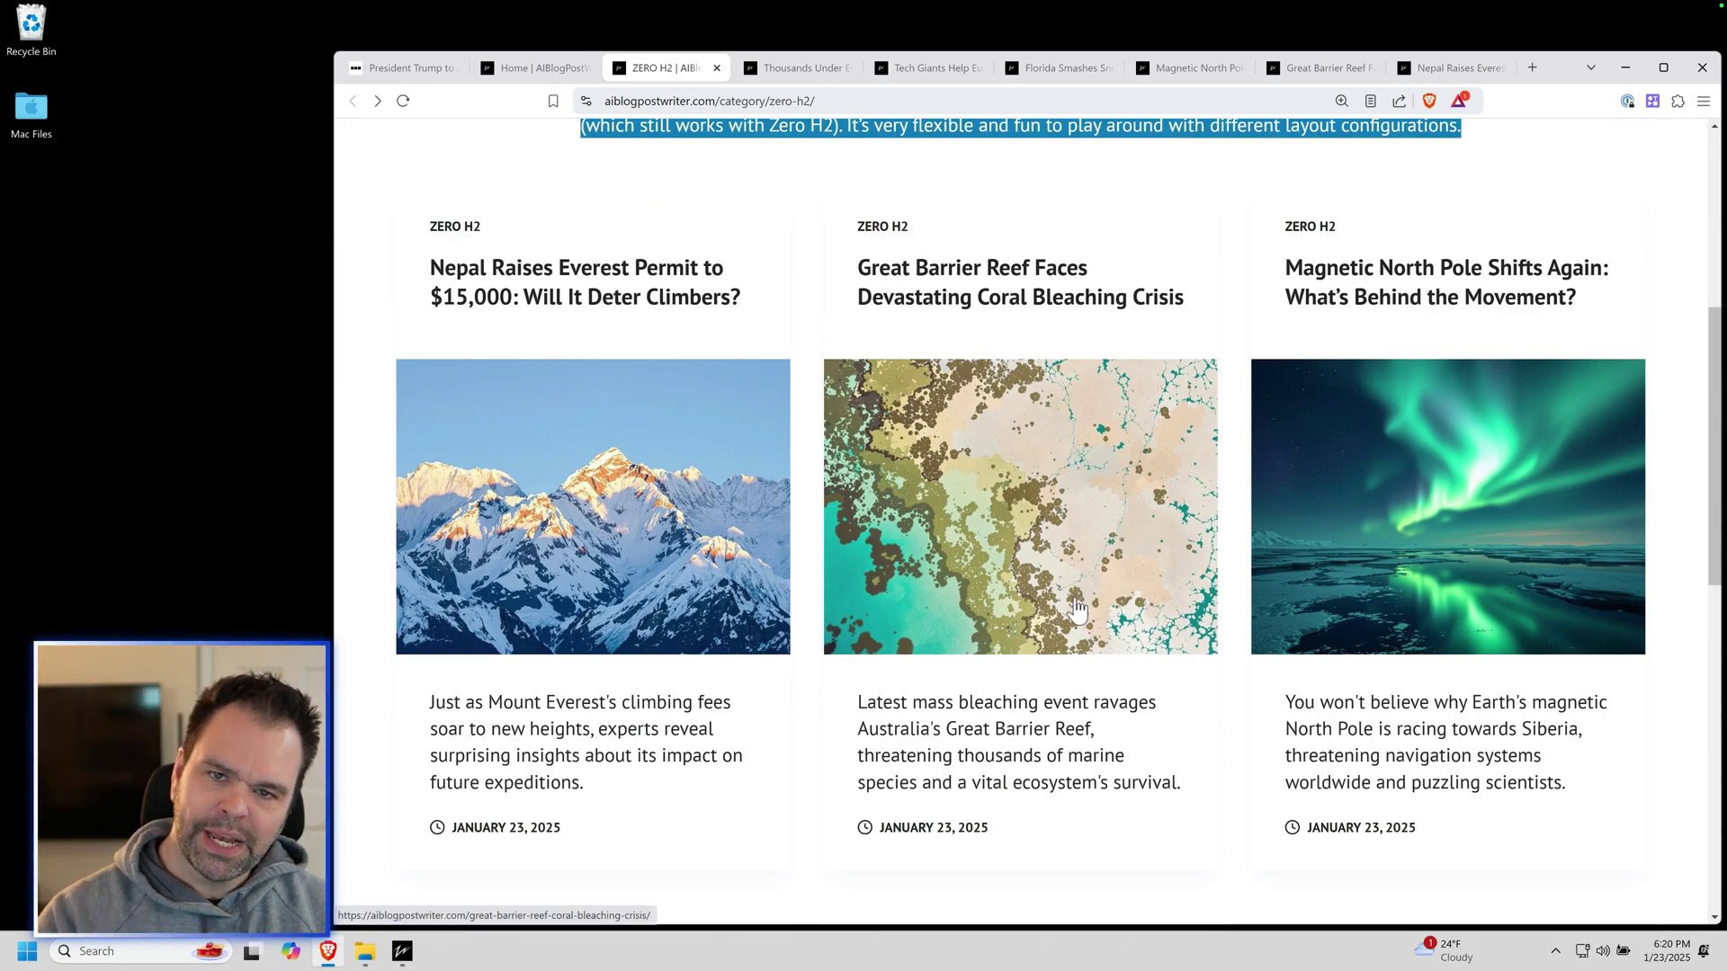
click(797, 68)
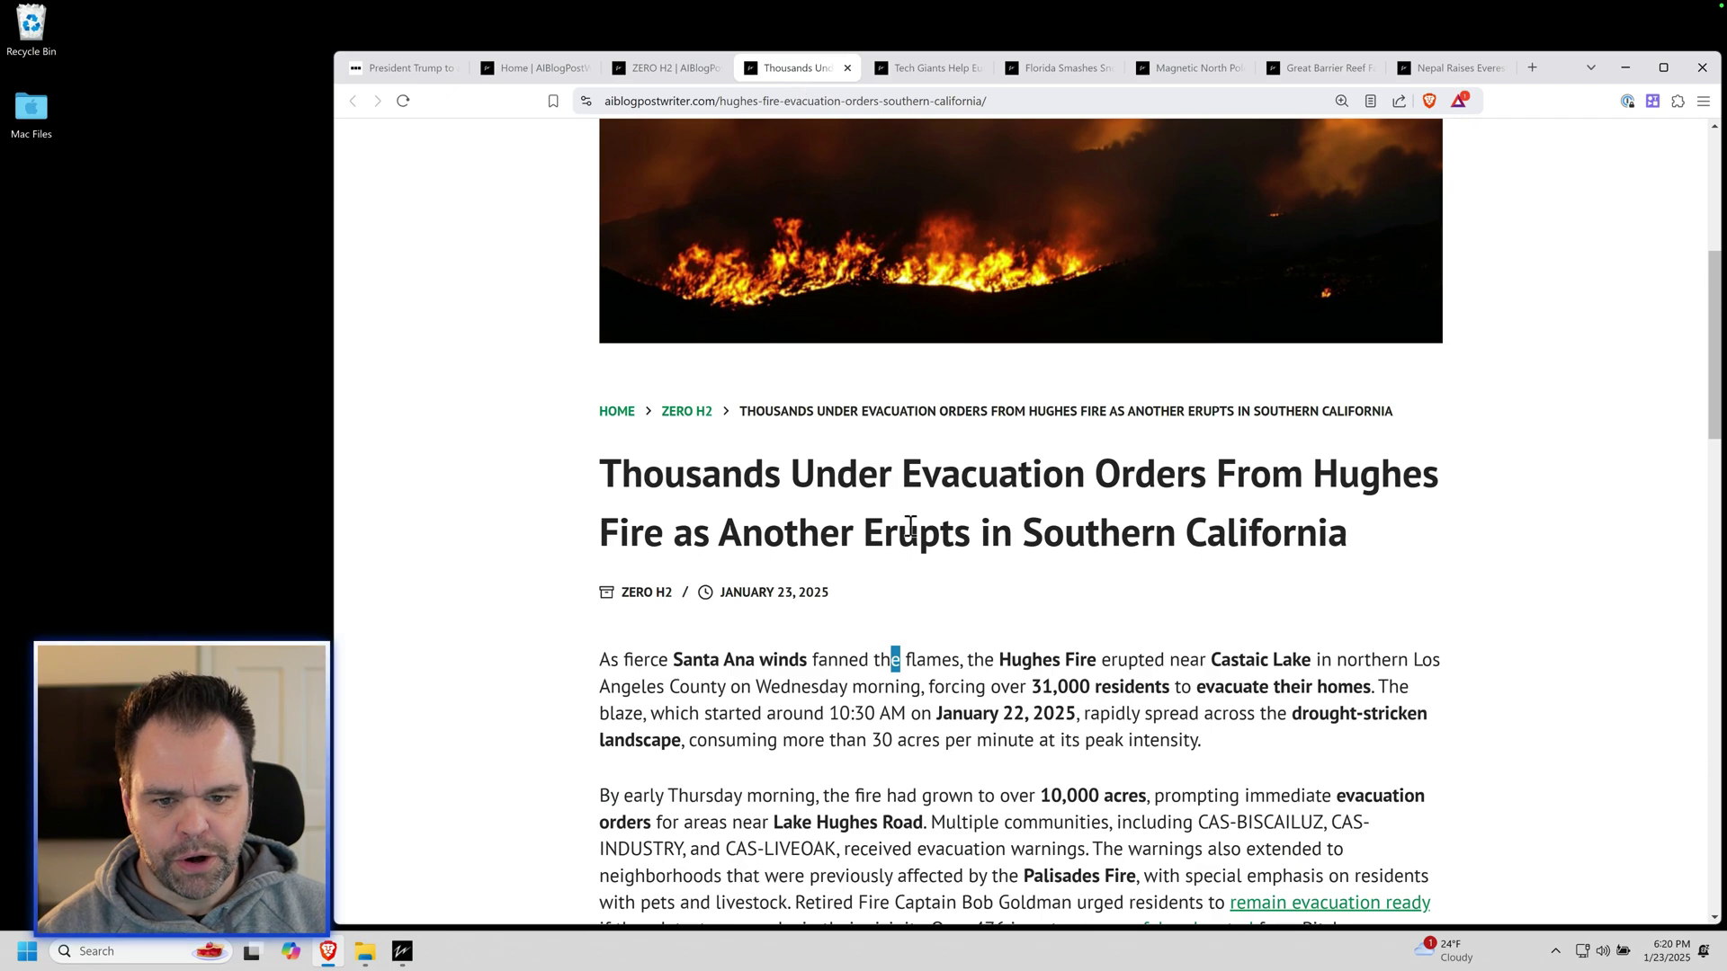
scroll(937, 557, down, 5)
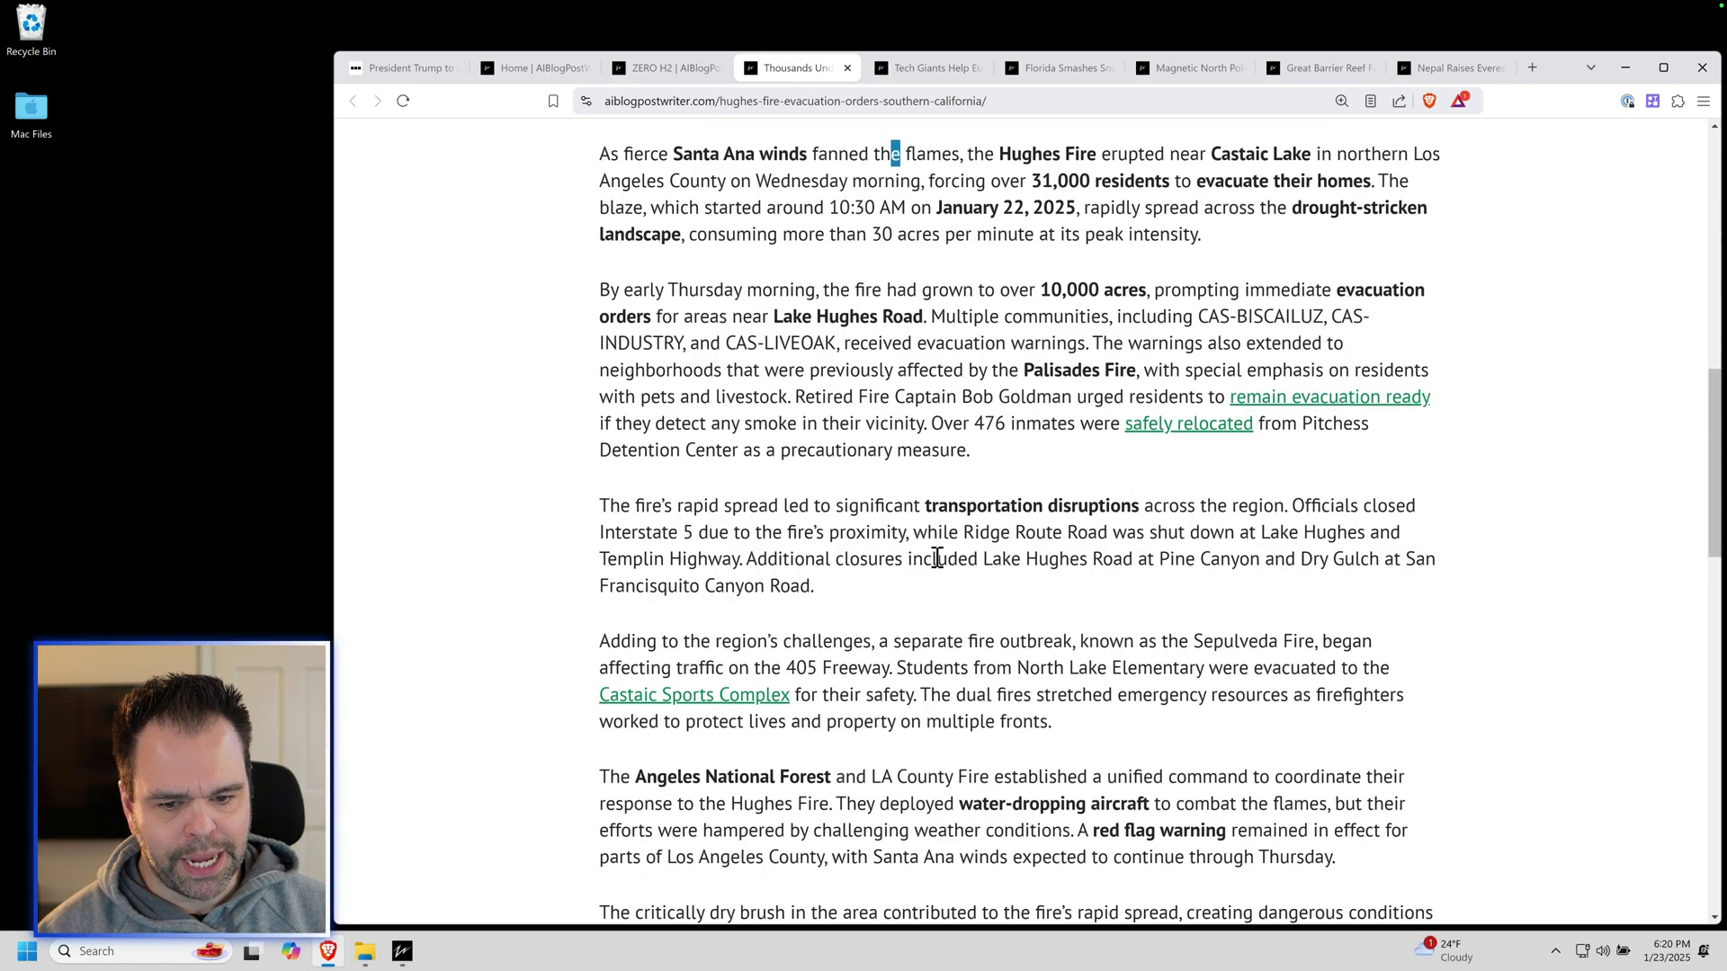
scroll(937, 558, down, 5)
Read the Tech Giants Help Europe article, then open Florida Smashes Snow Records.
click(926, 68)
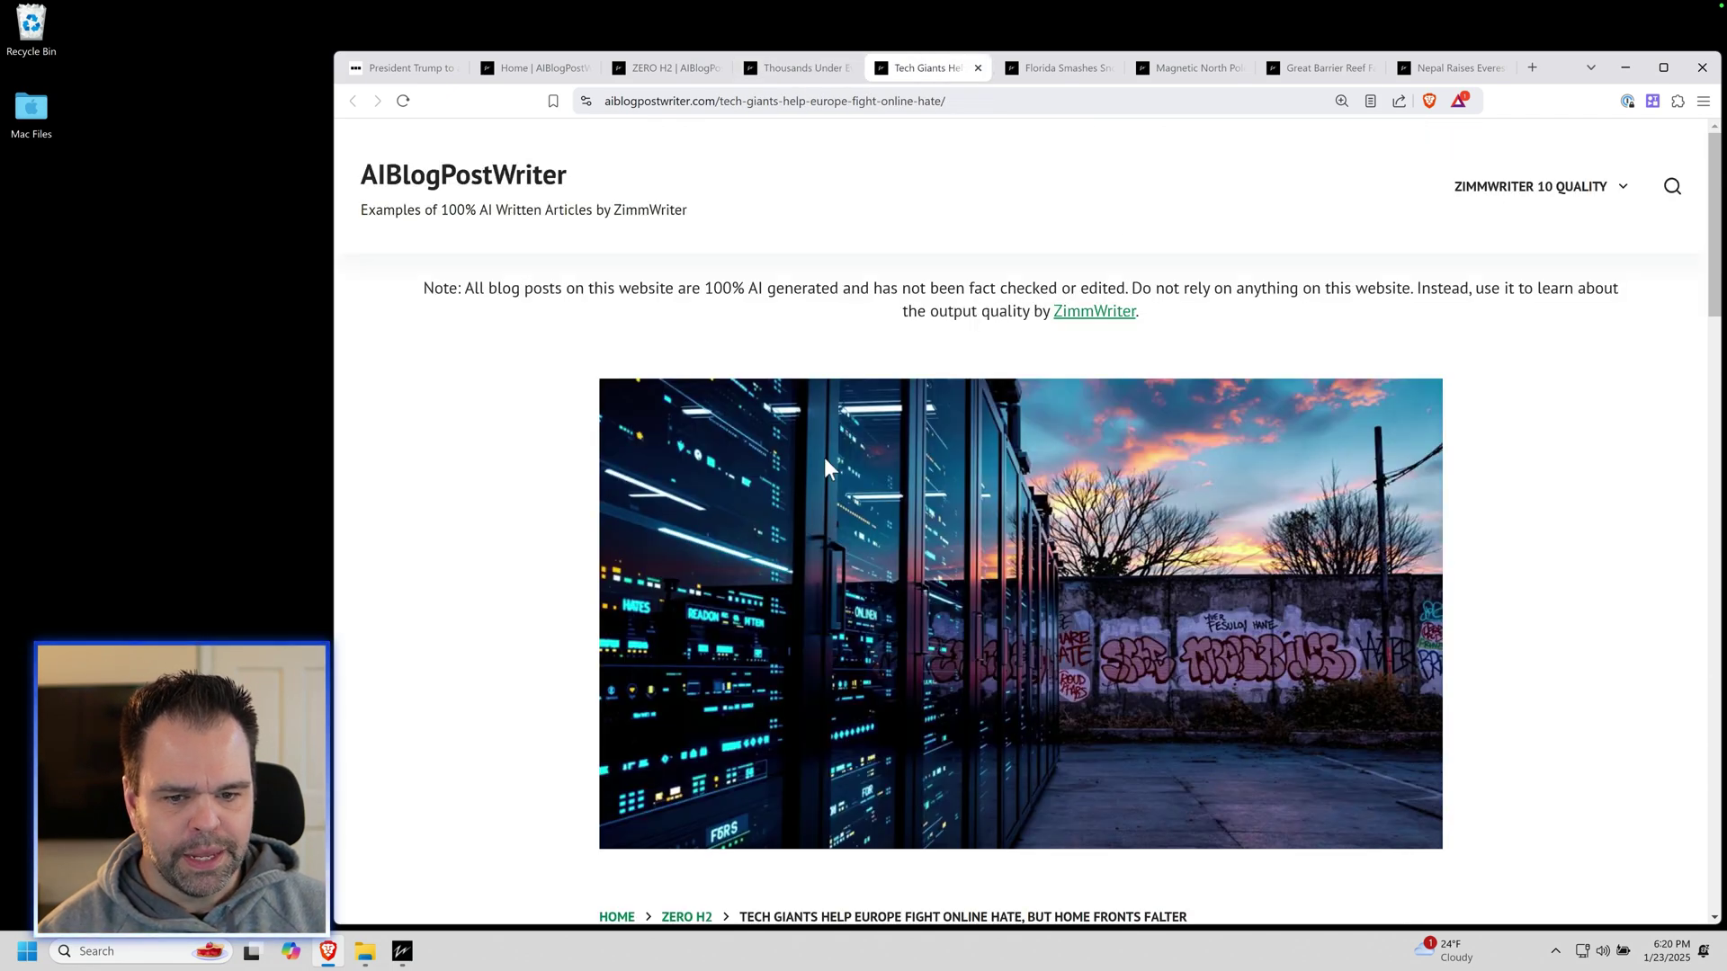
scroll(864, 559, down, 5)
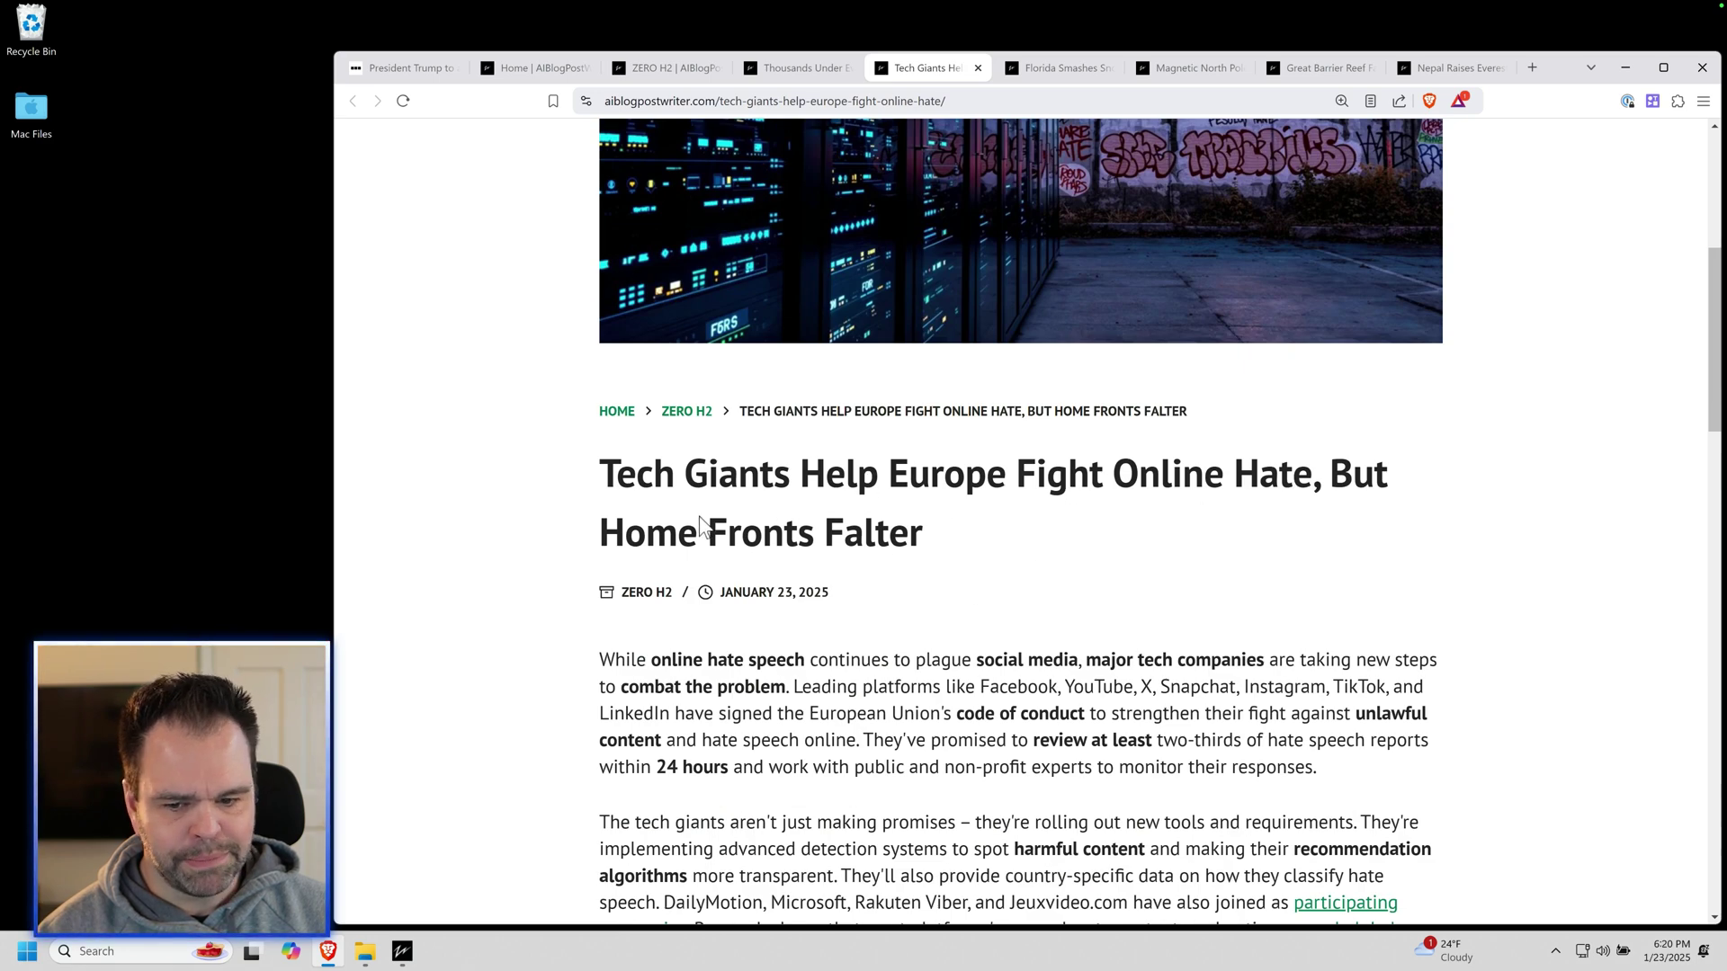
scroll(1036, 613, up, 3)
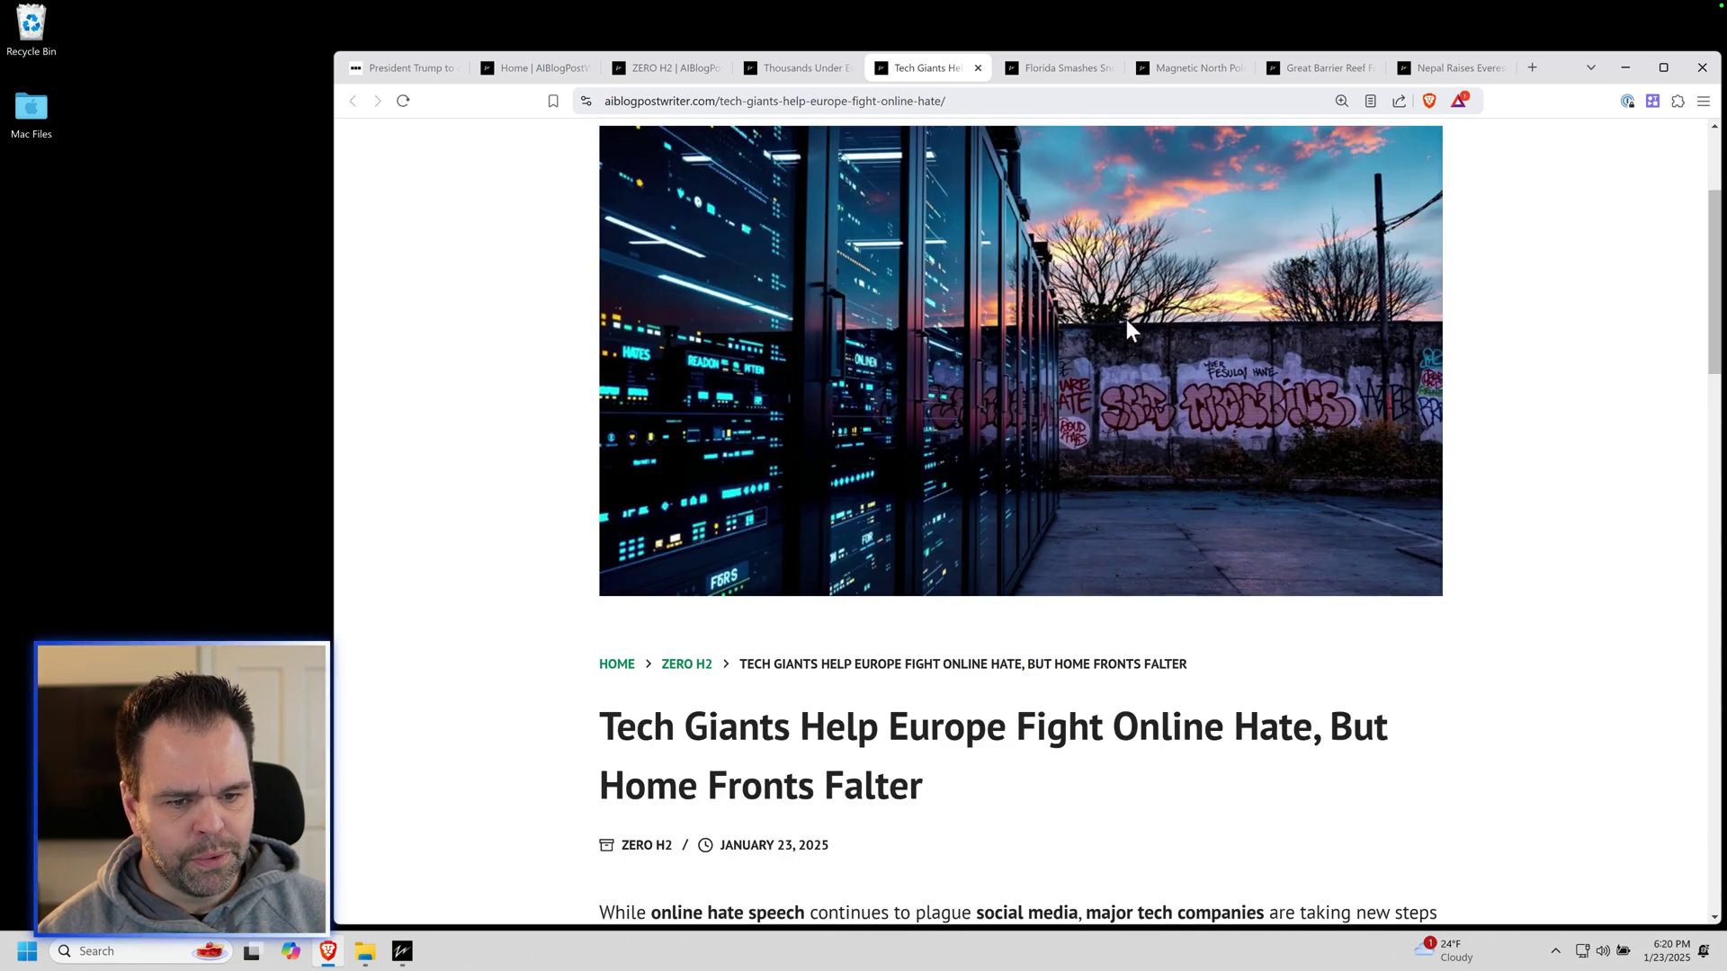
scroll(1003, 397, down, 8)
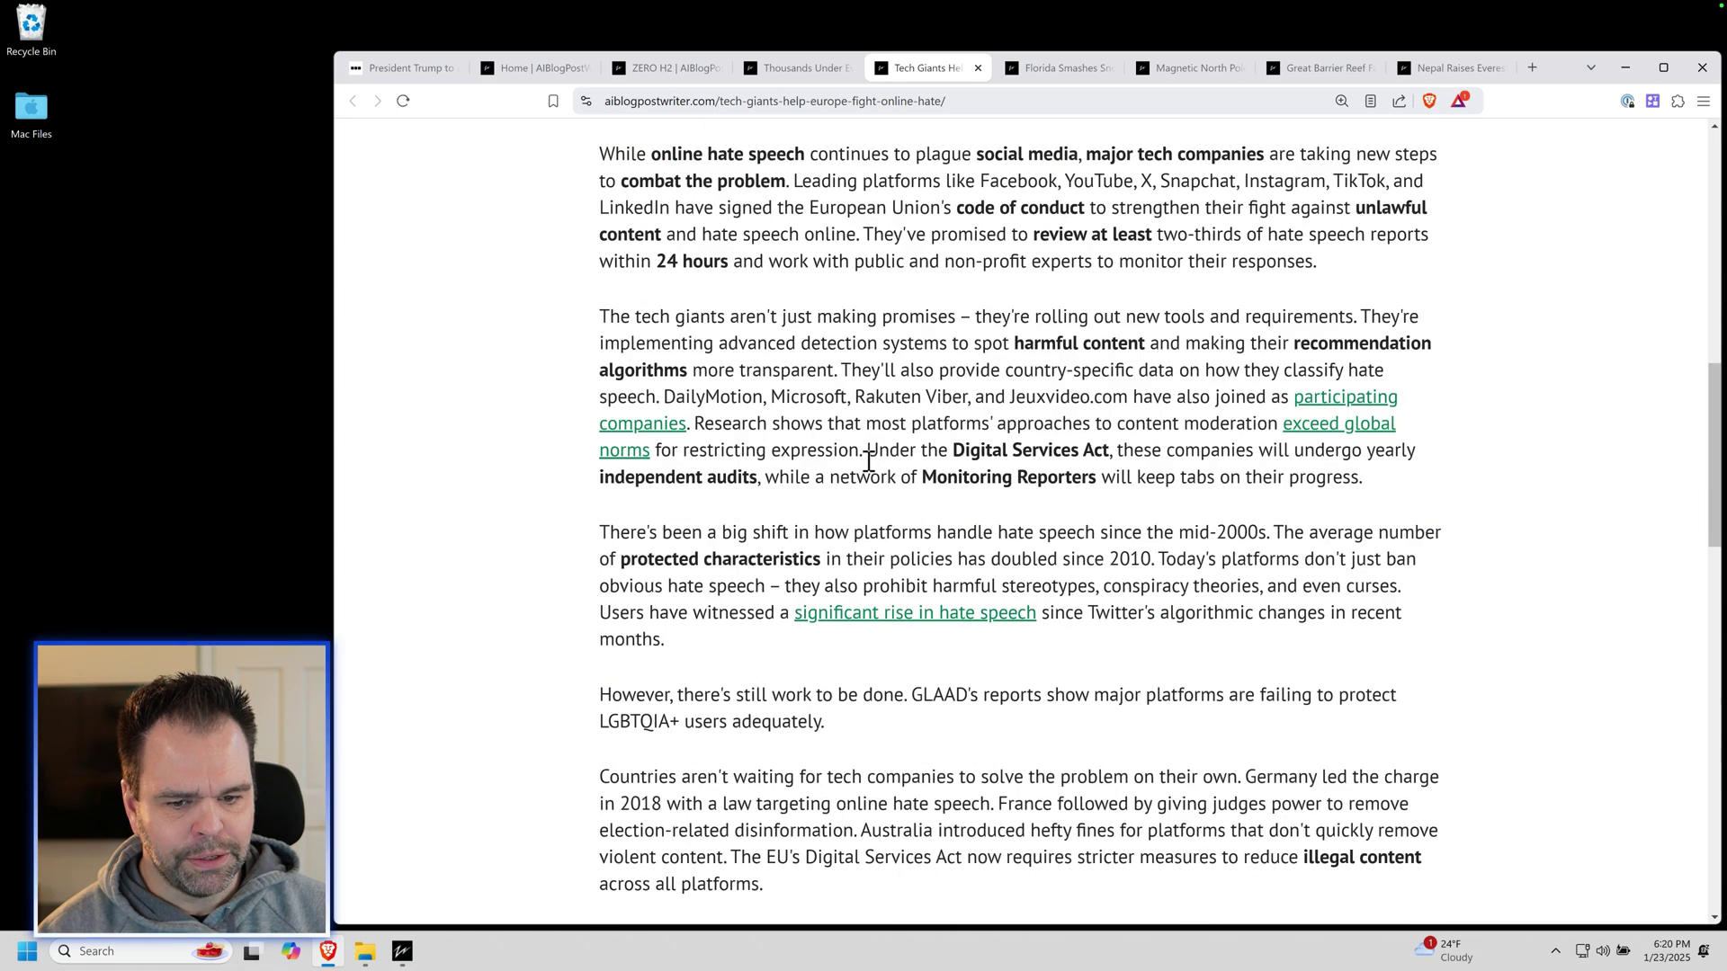
scroll(1052, 720, down, 3)
scroll(1075, 702, up, 3)
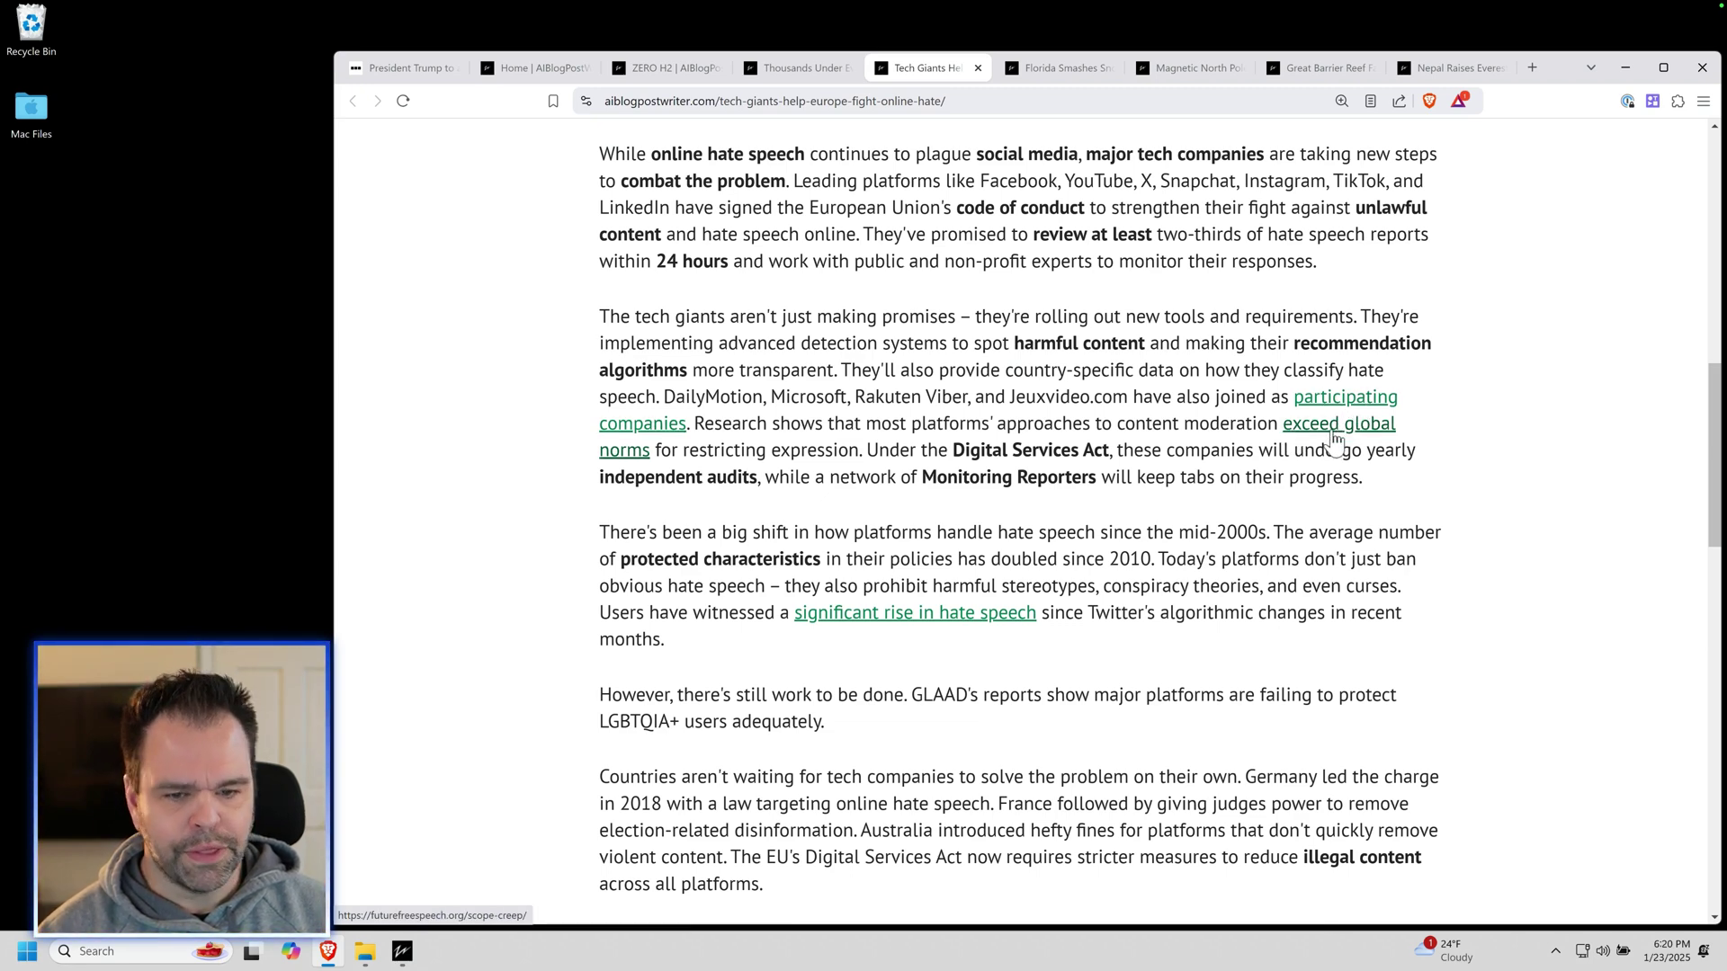
scroll(968, 620, up, 5)
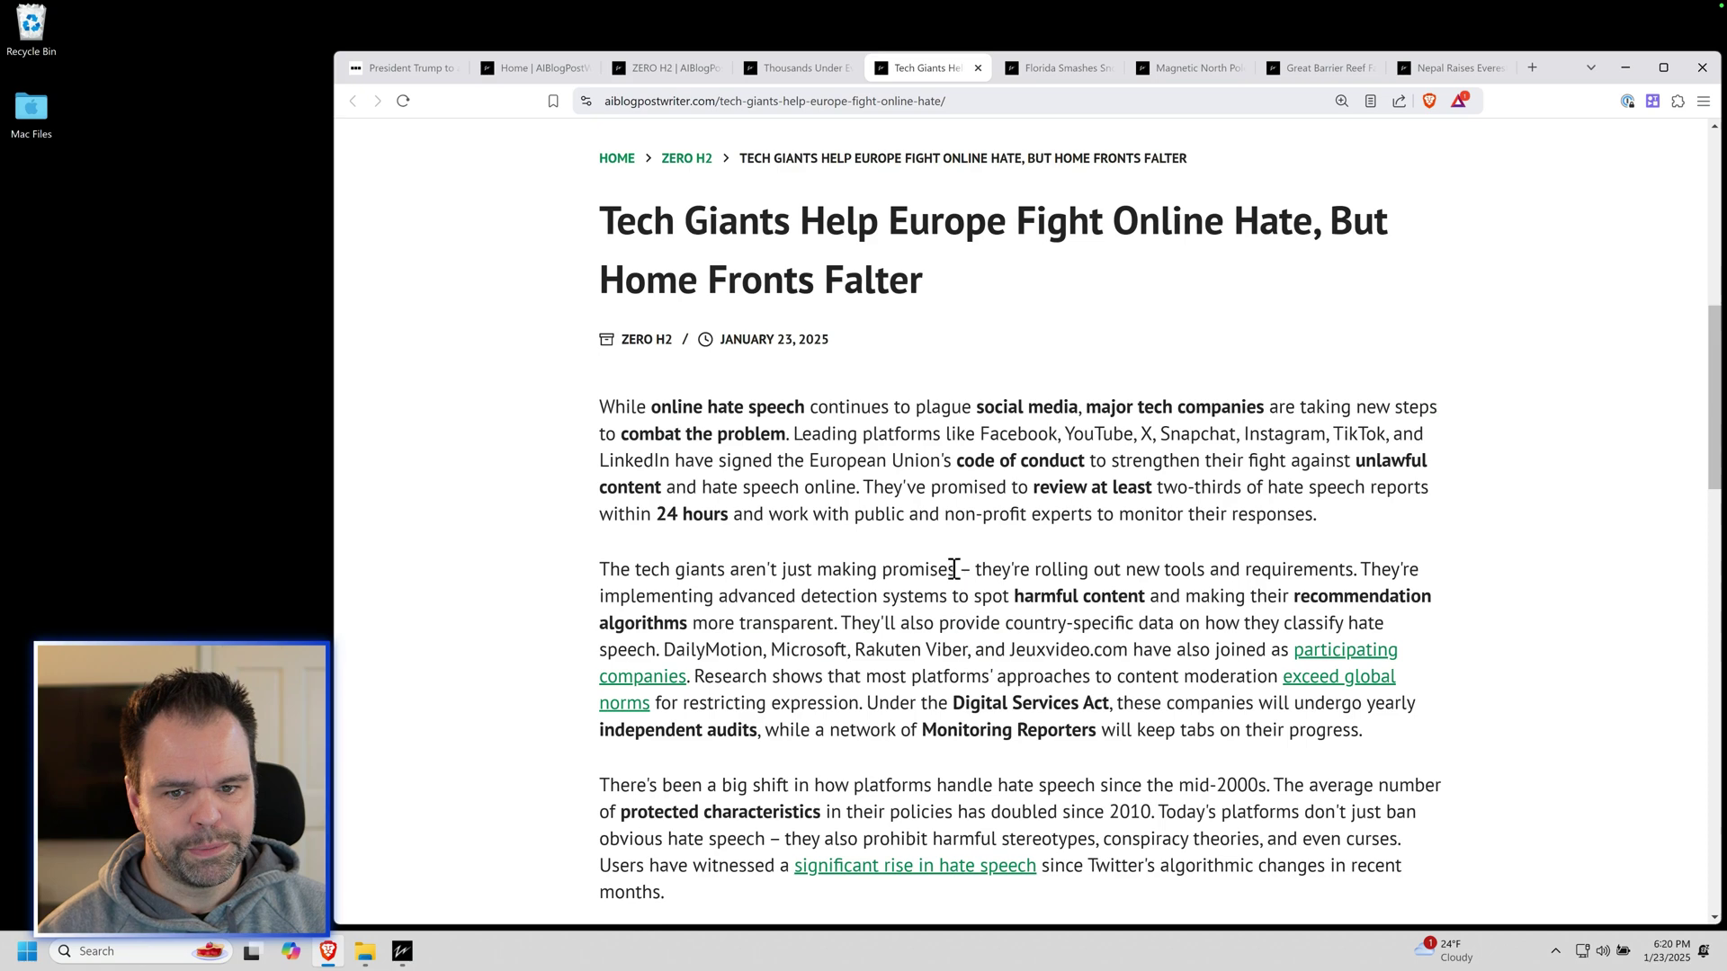
click(1058, 77)
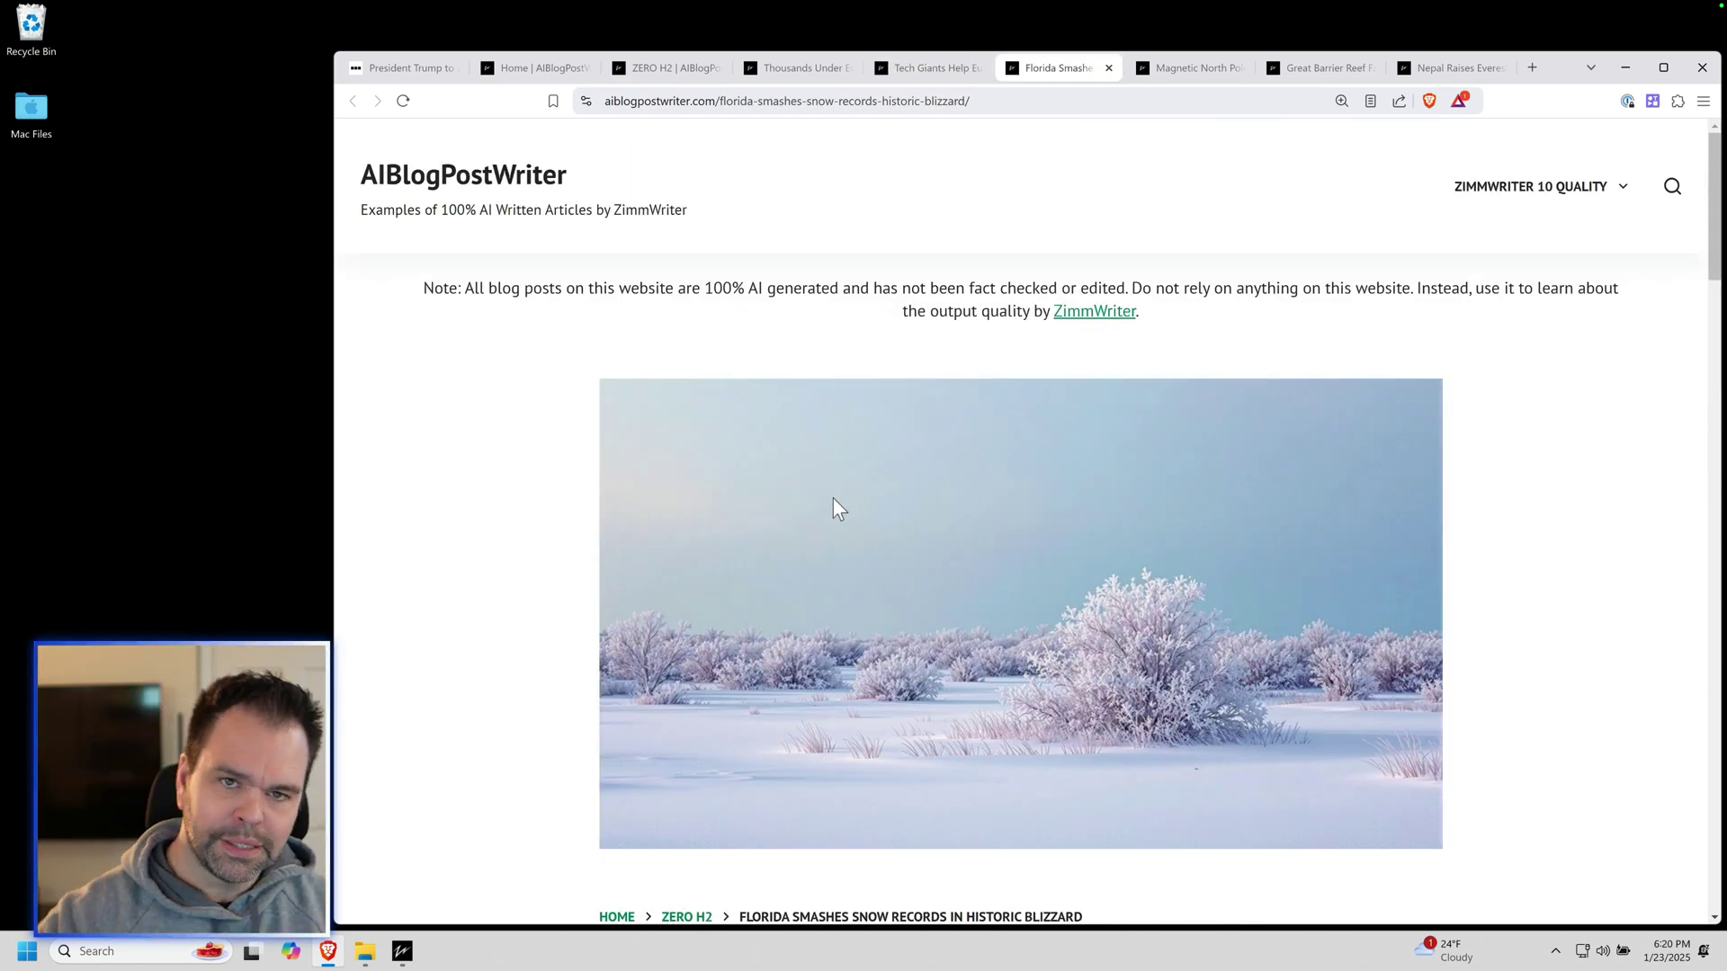
scroll(864, 509, down, 3)
scroll(986, 351, down, 3)
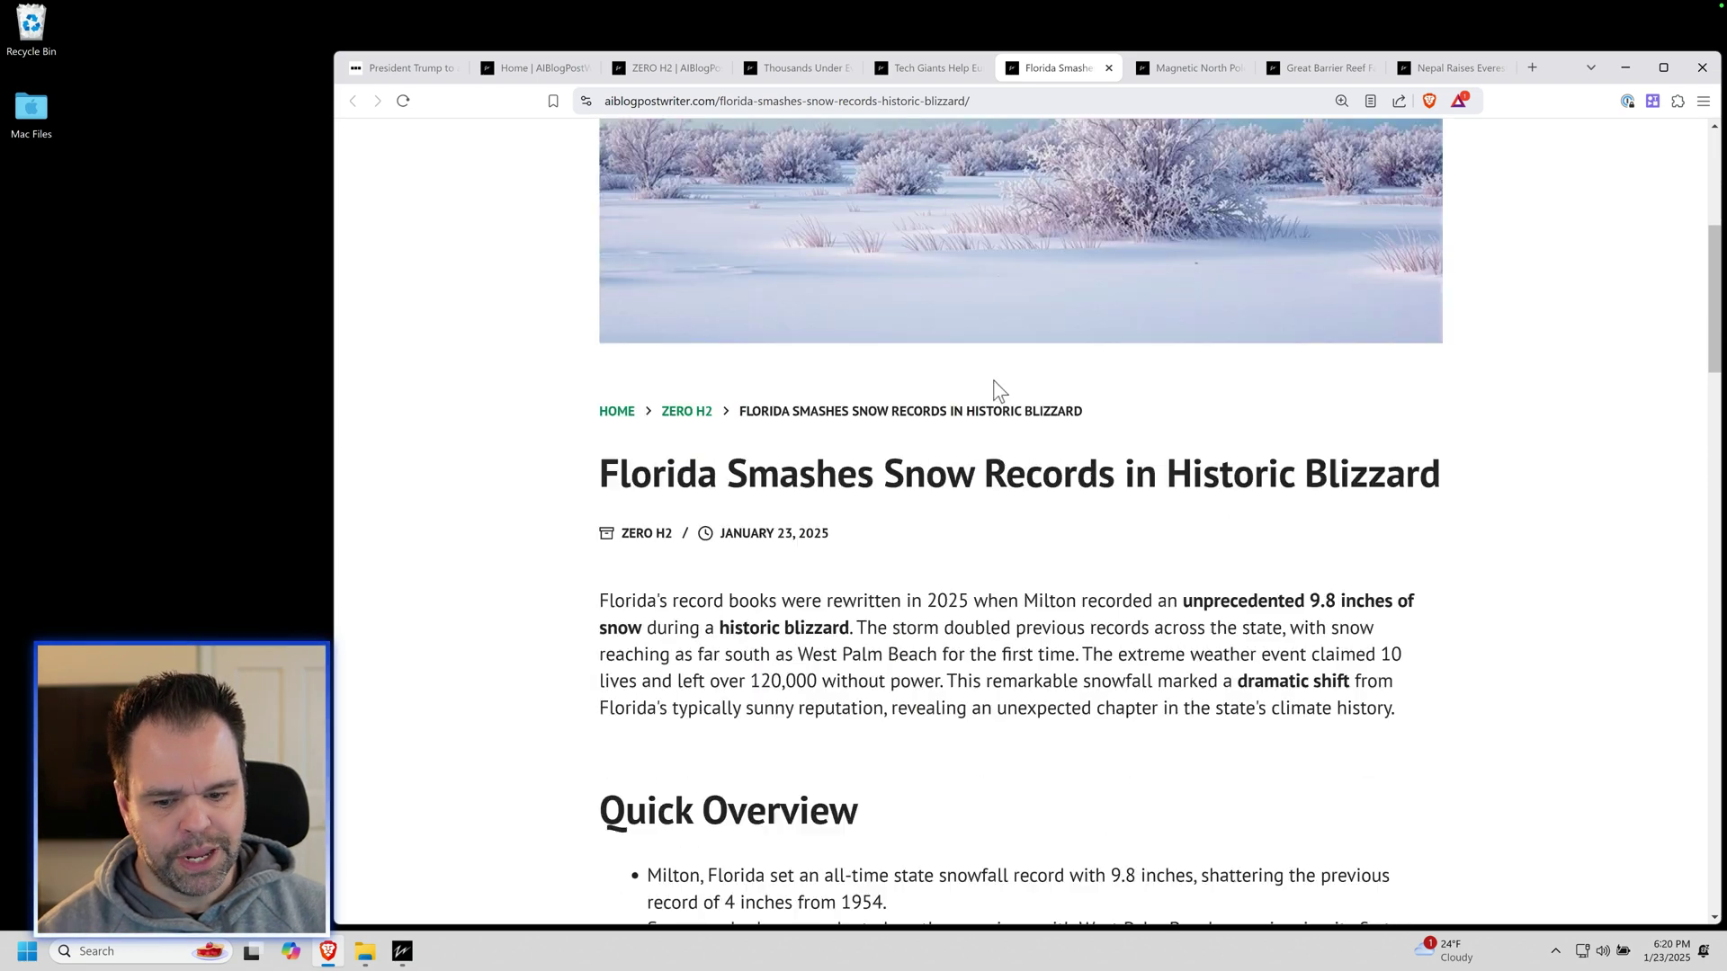
drag(886, 469, 1129, 471)
scroll(1133, 489, down, 3)
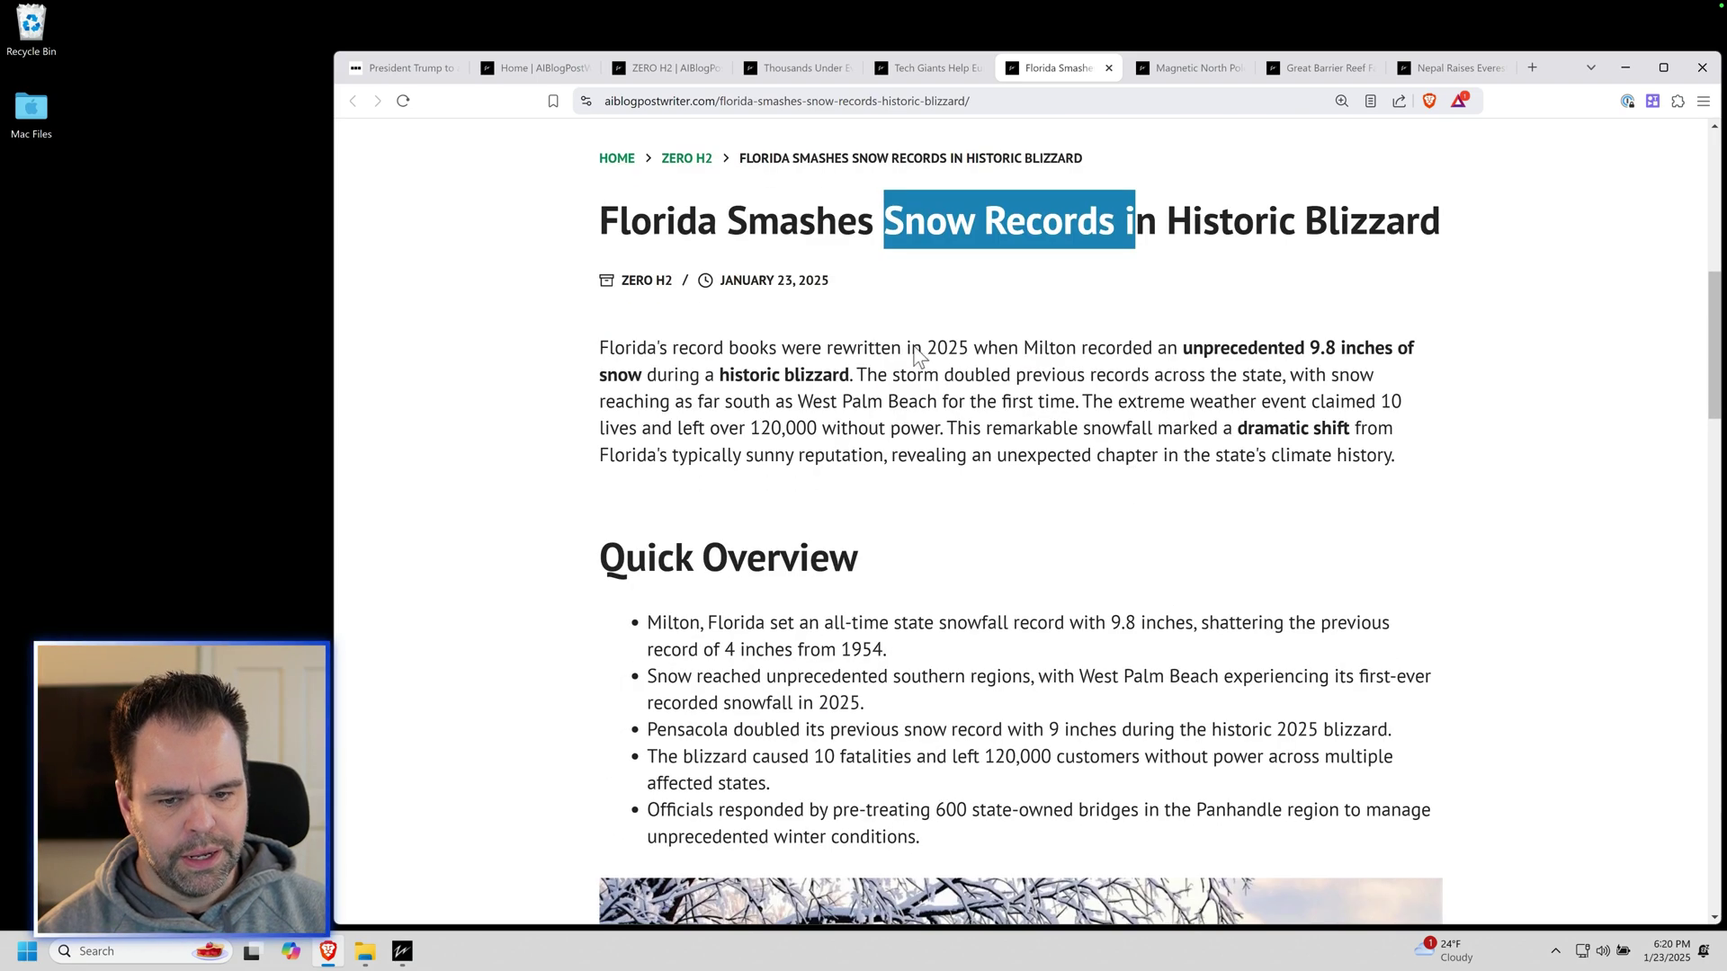
drag(910, 349, 1036, 428)
scroll(1037, 428, down, 3)
drag(821, 351, 941, 554)
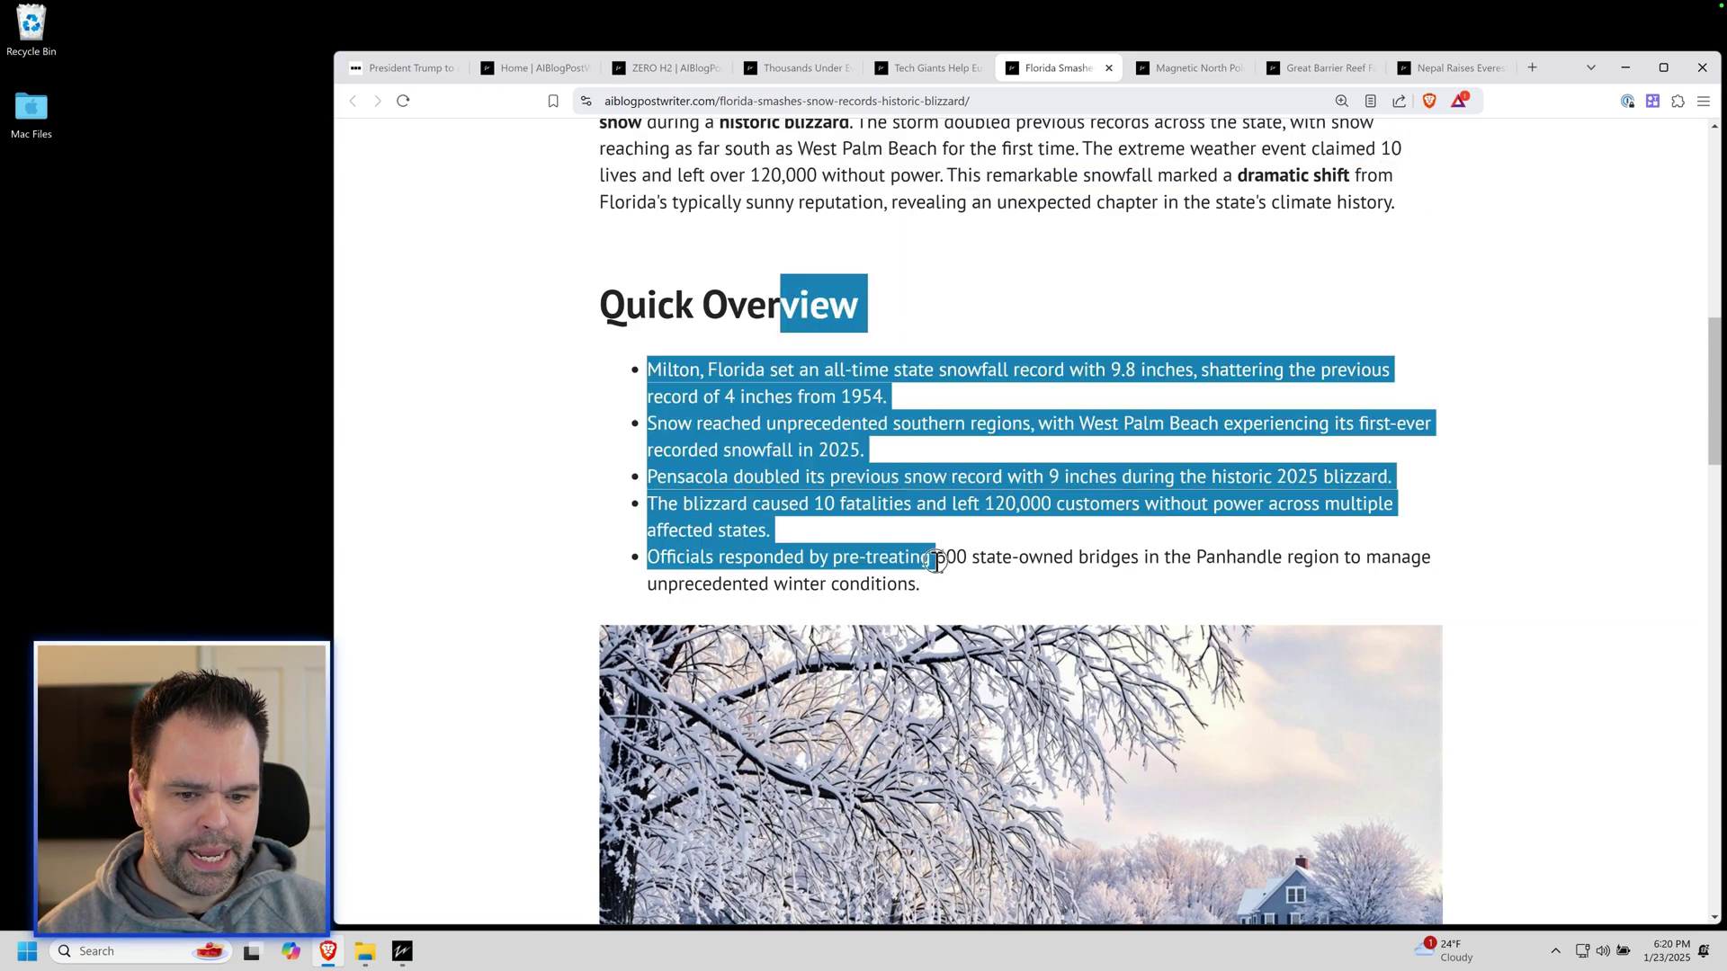
scroll(945, 553, down, 3)
click(1058, 364)
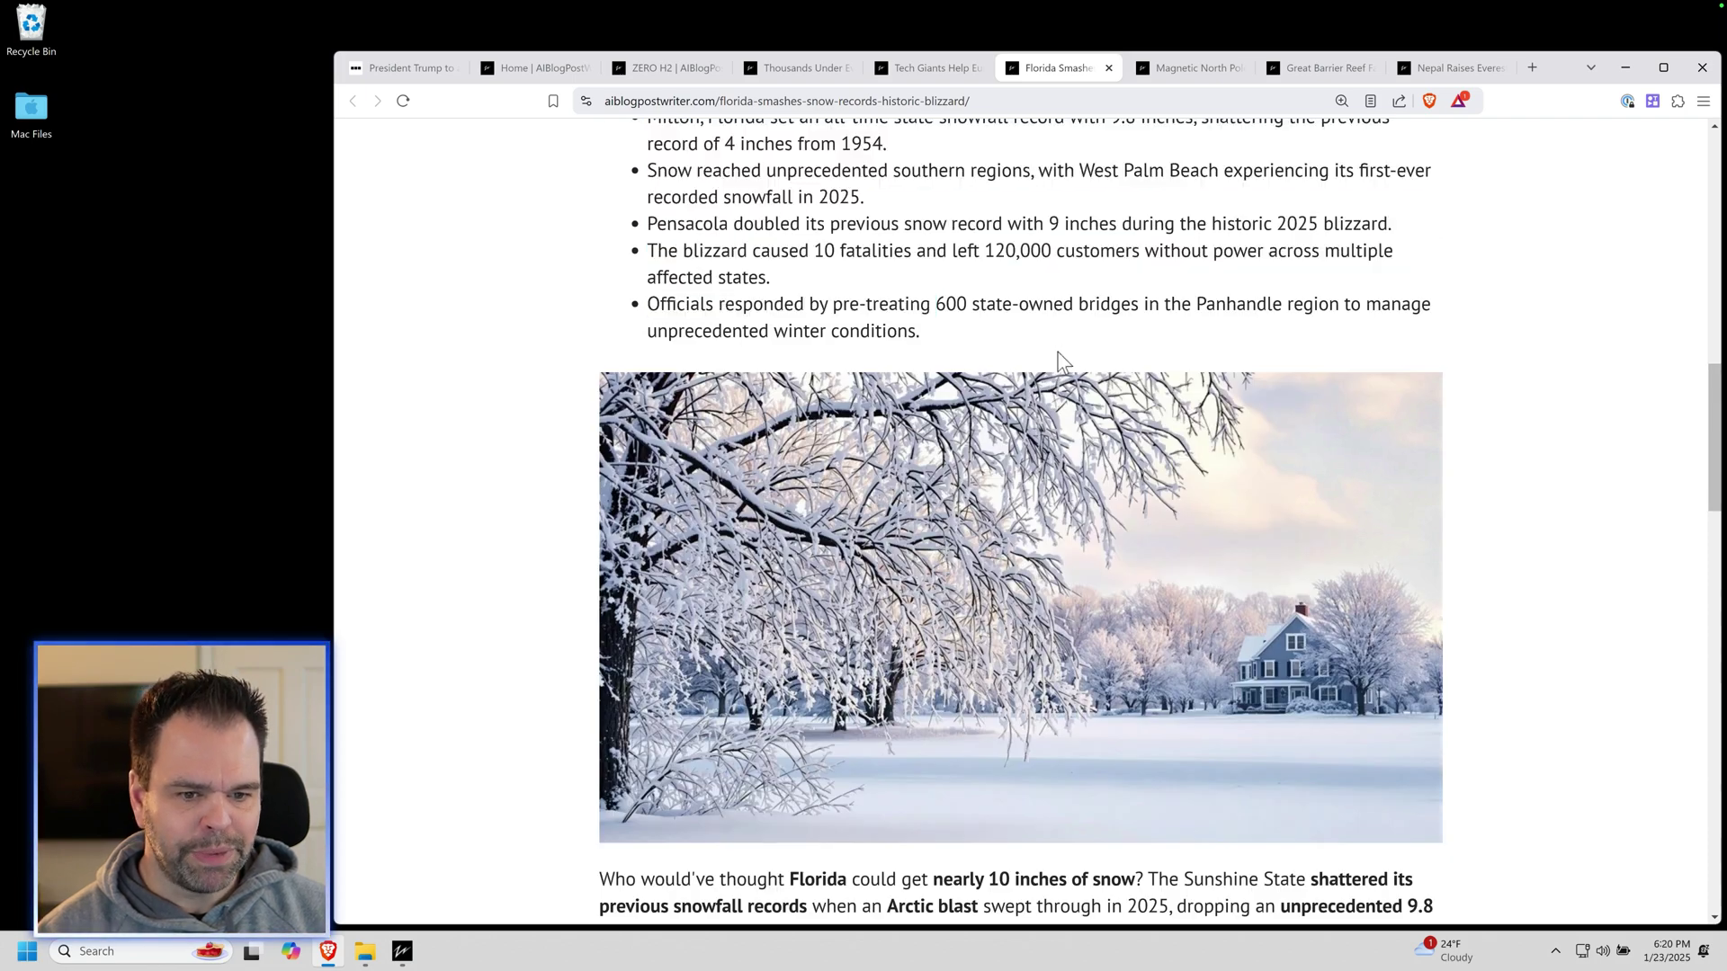
scroll(1029, 526, down, 6)
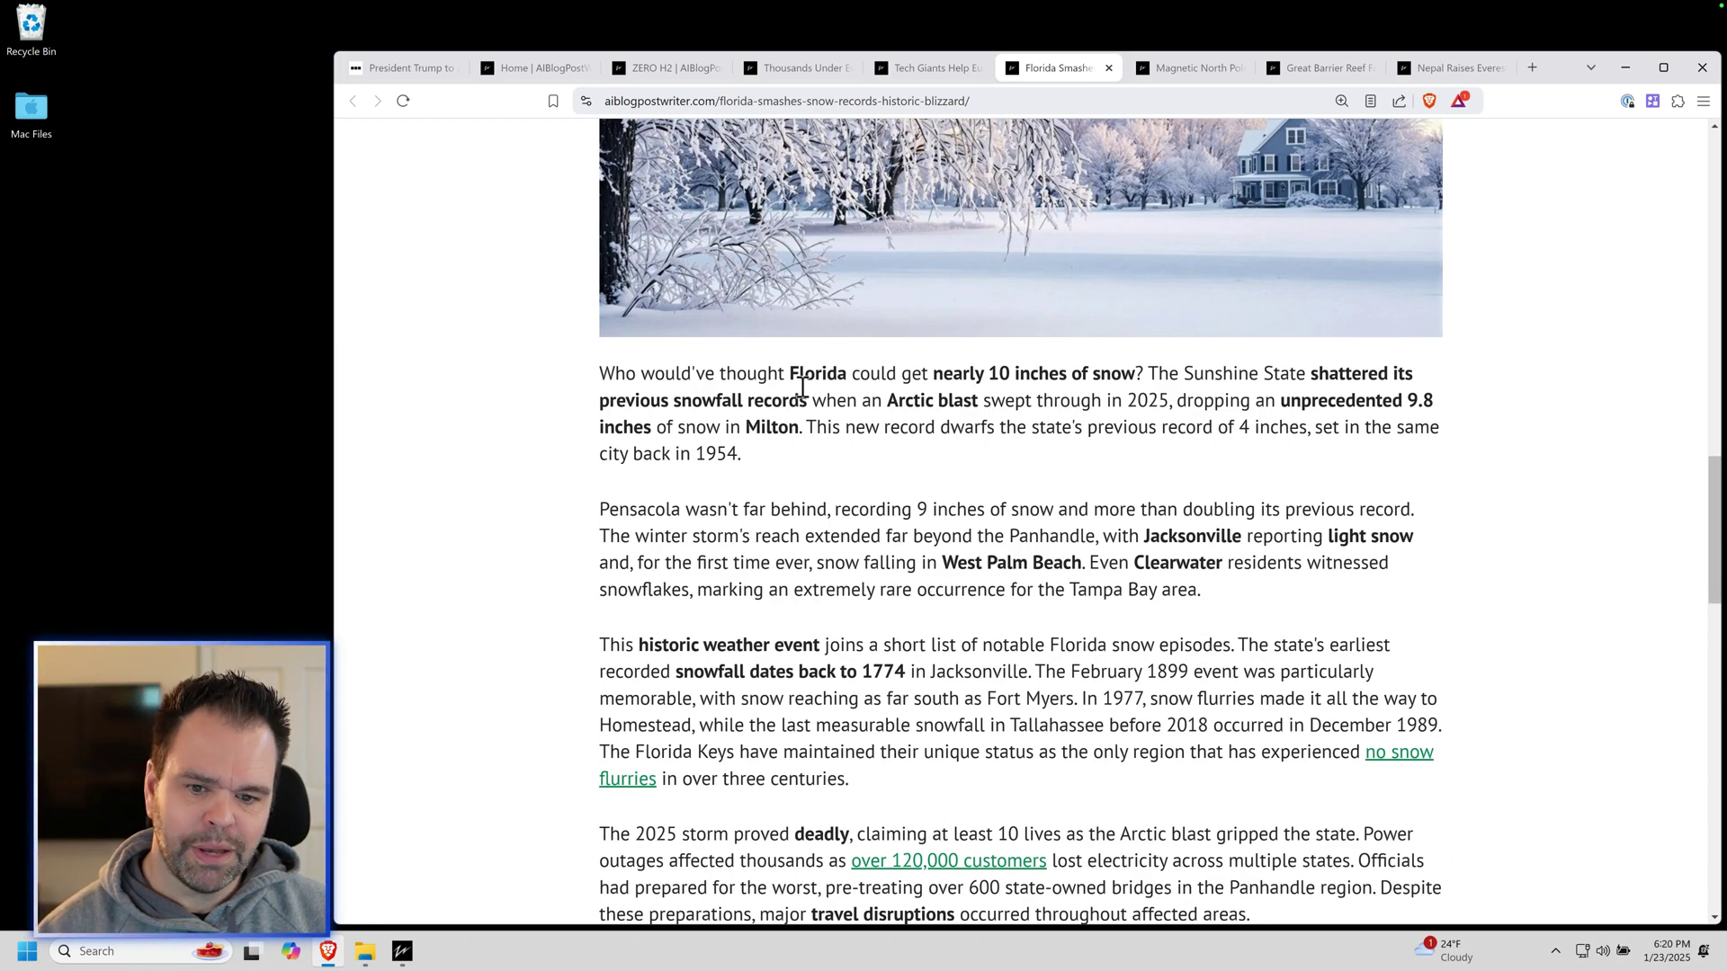
drag(785, 372, 1049, 699)
scroll(1072, 687, down, 3)
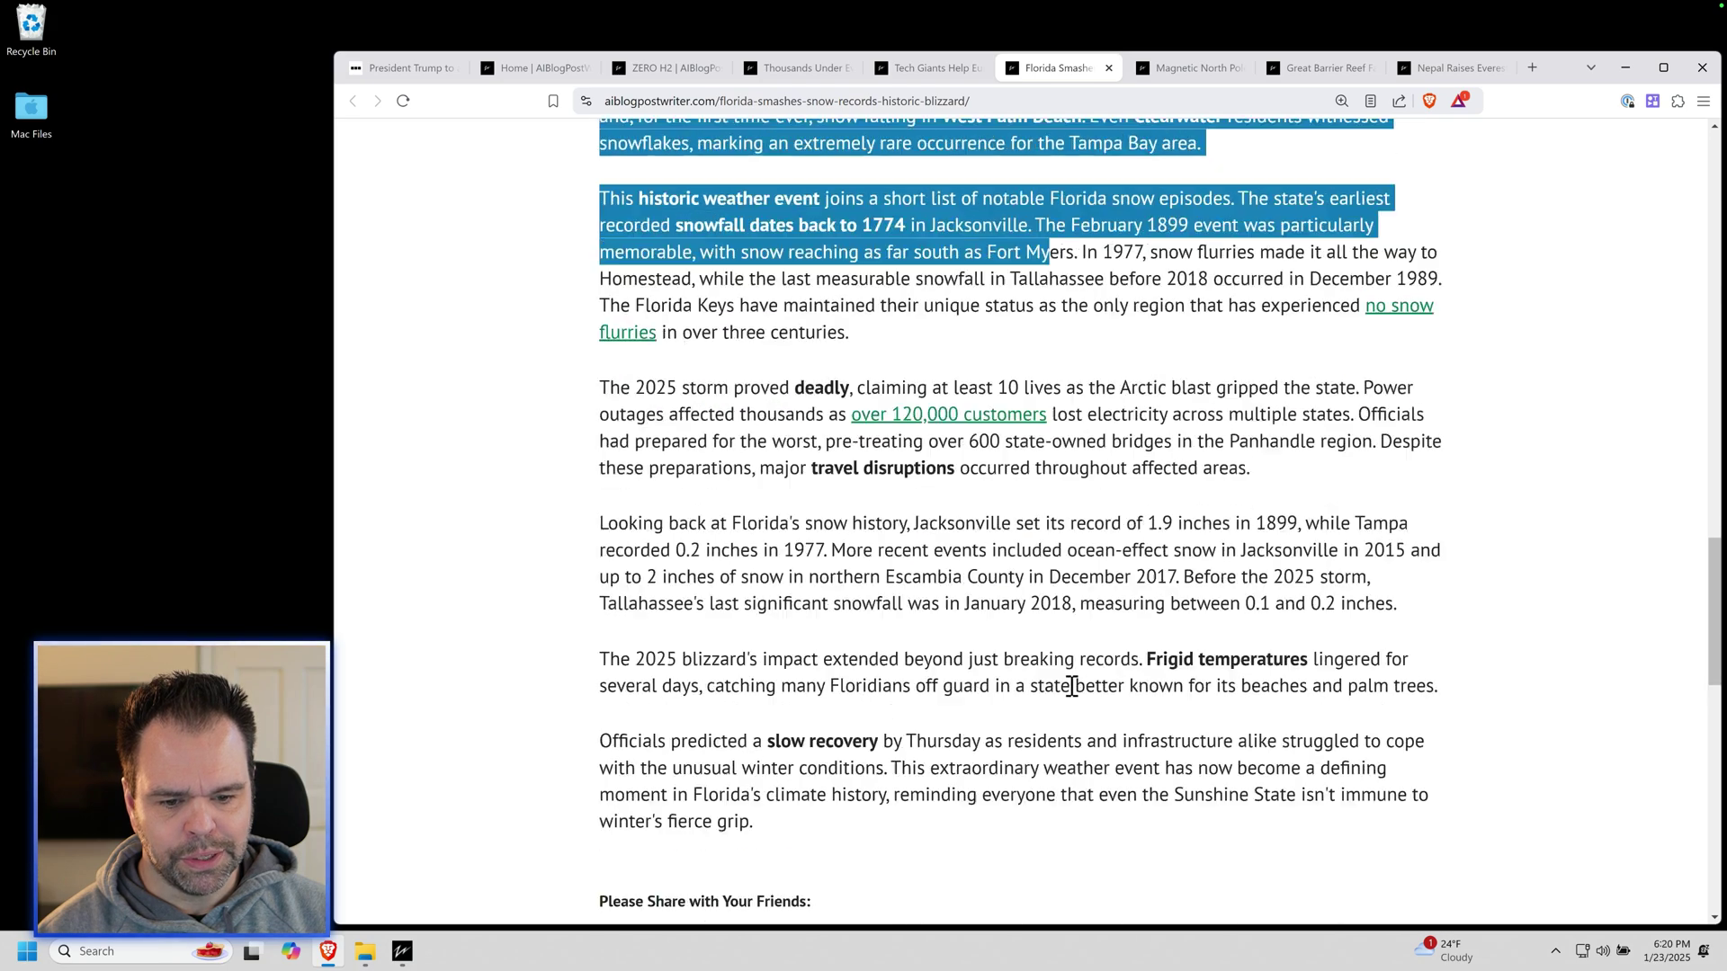
scroll(1072, 686, up, 15)
scroll(1068, 605, up, 3)
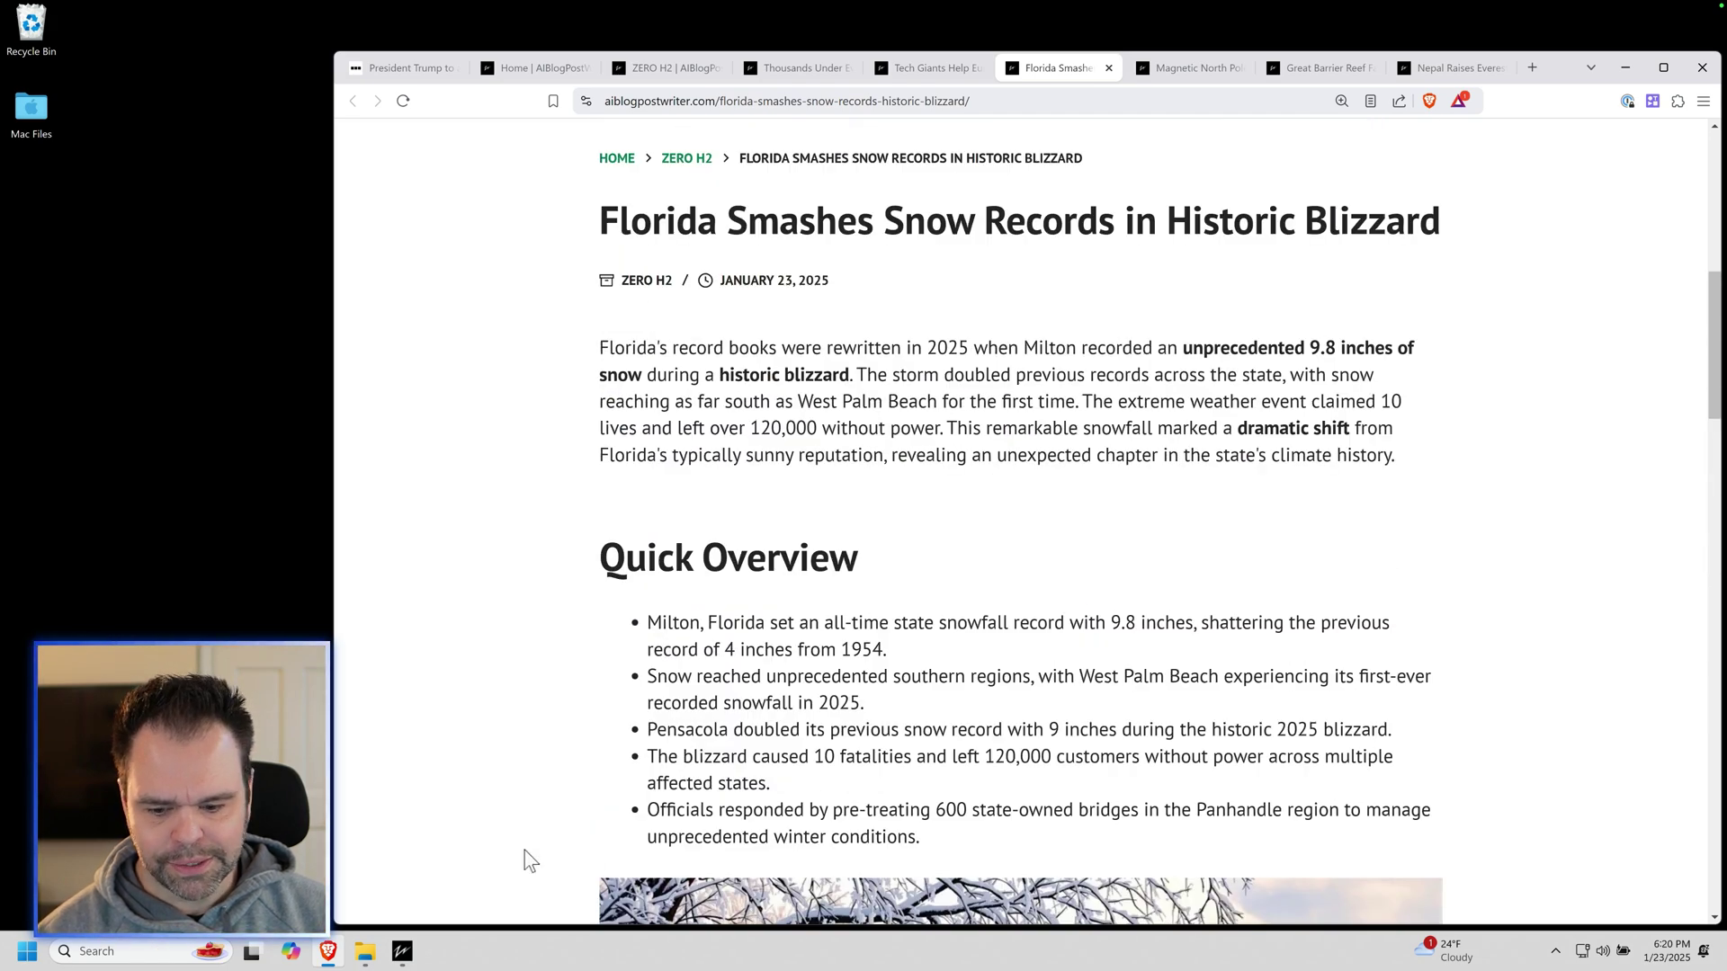
Set Intro to Search Intent Intro and Subheading Image Quantity to Every H2.
mouse_move(417, 942)
click(446, 845)
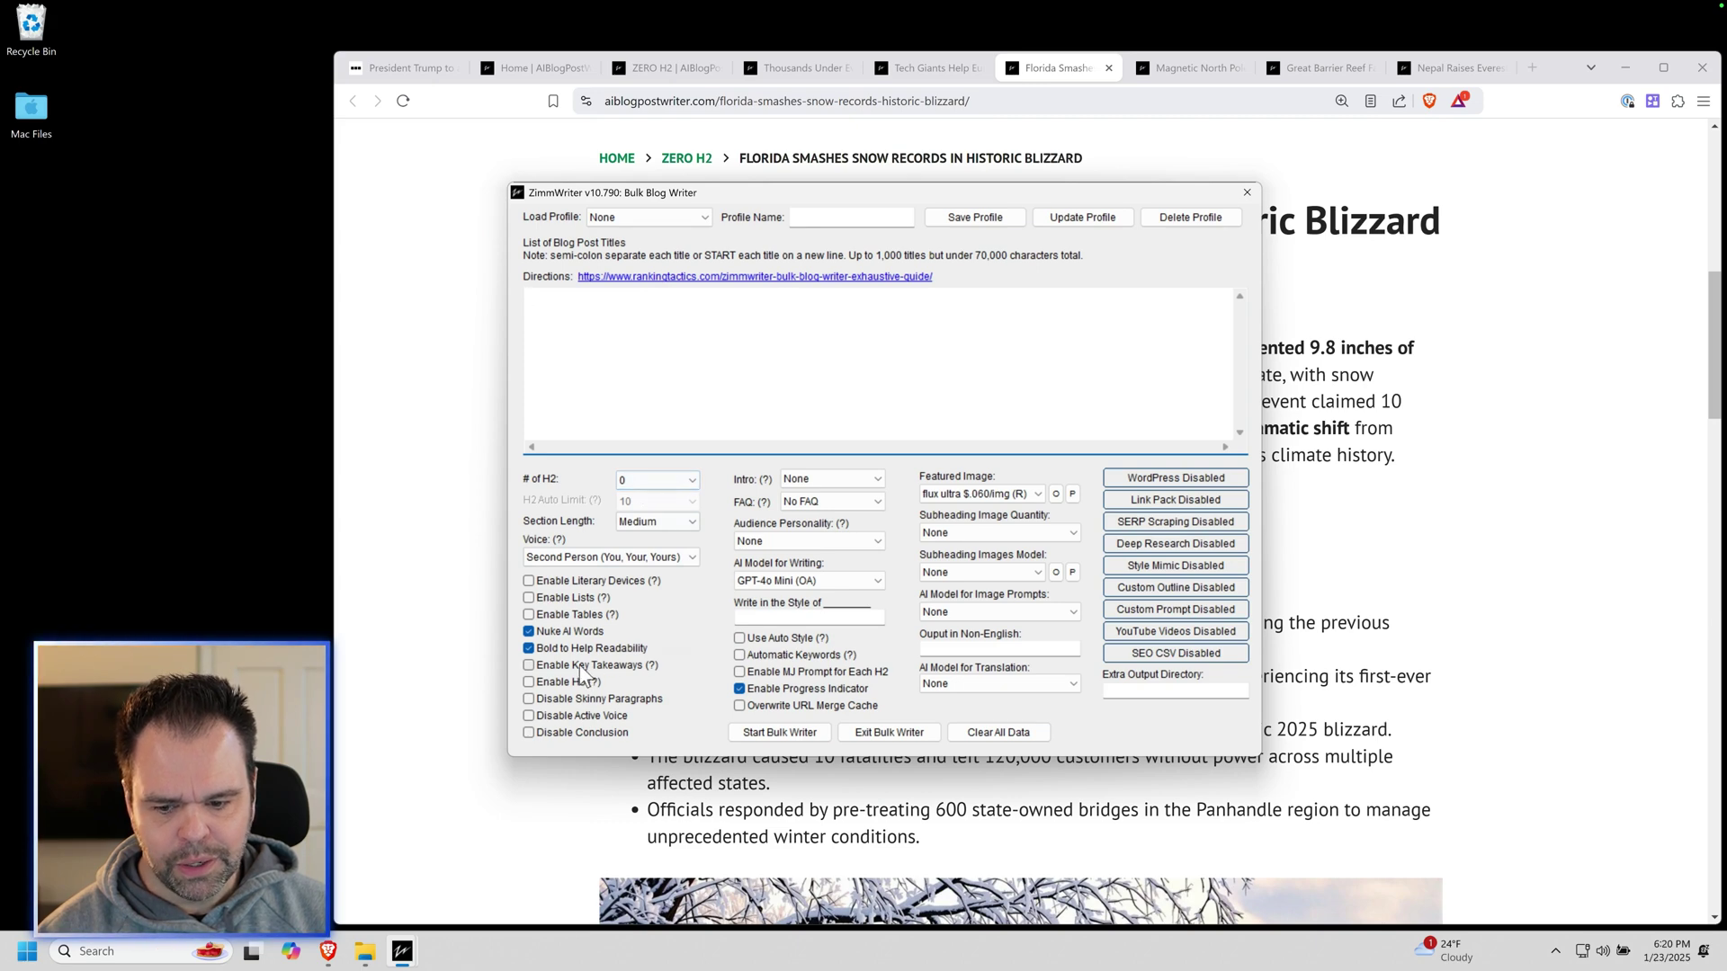
click(845, 479)
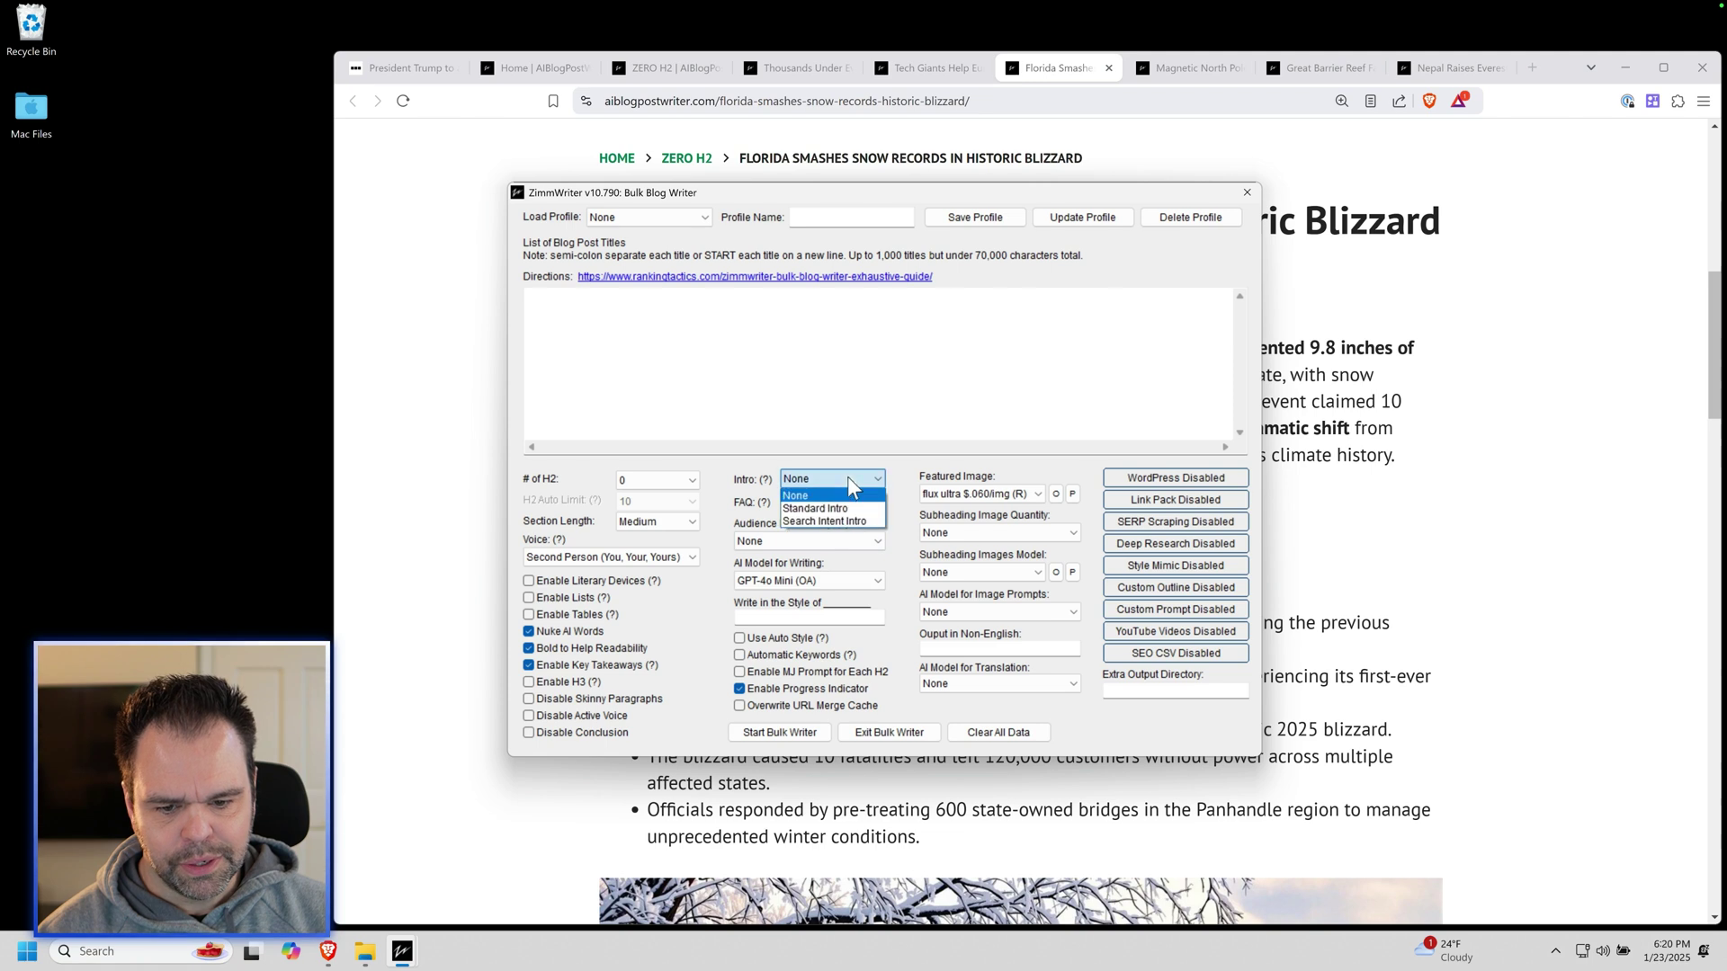
click(820, 521)
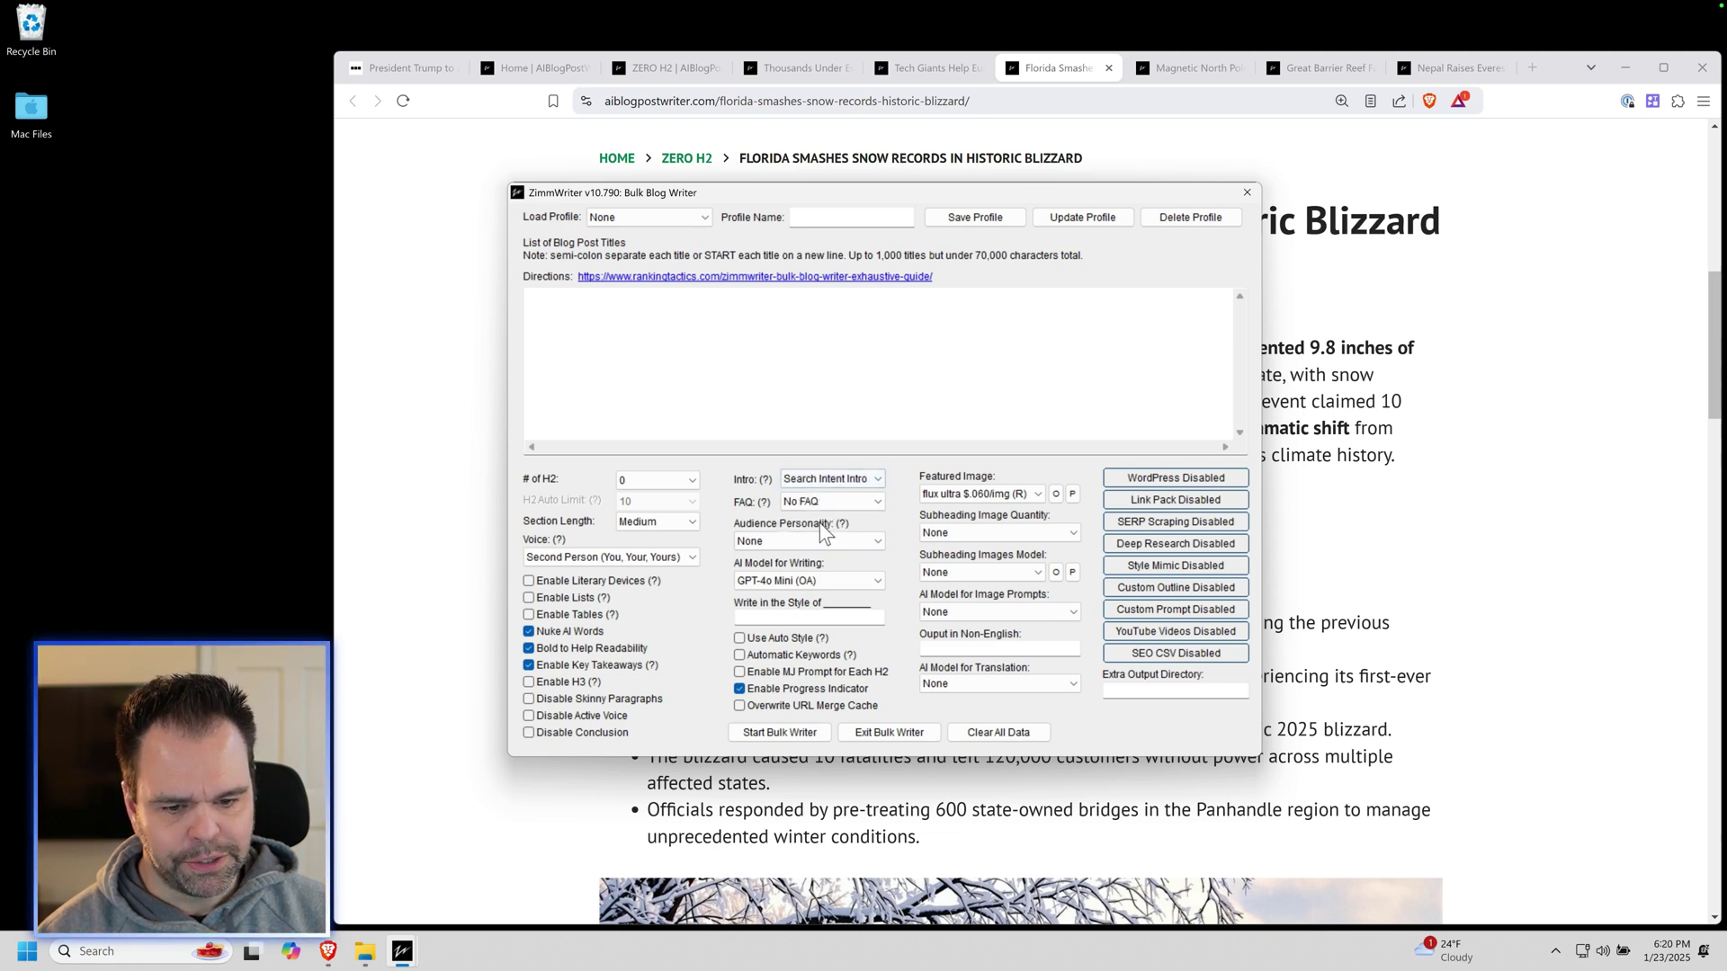
click(966, 532)
click(942, 562)
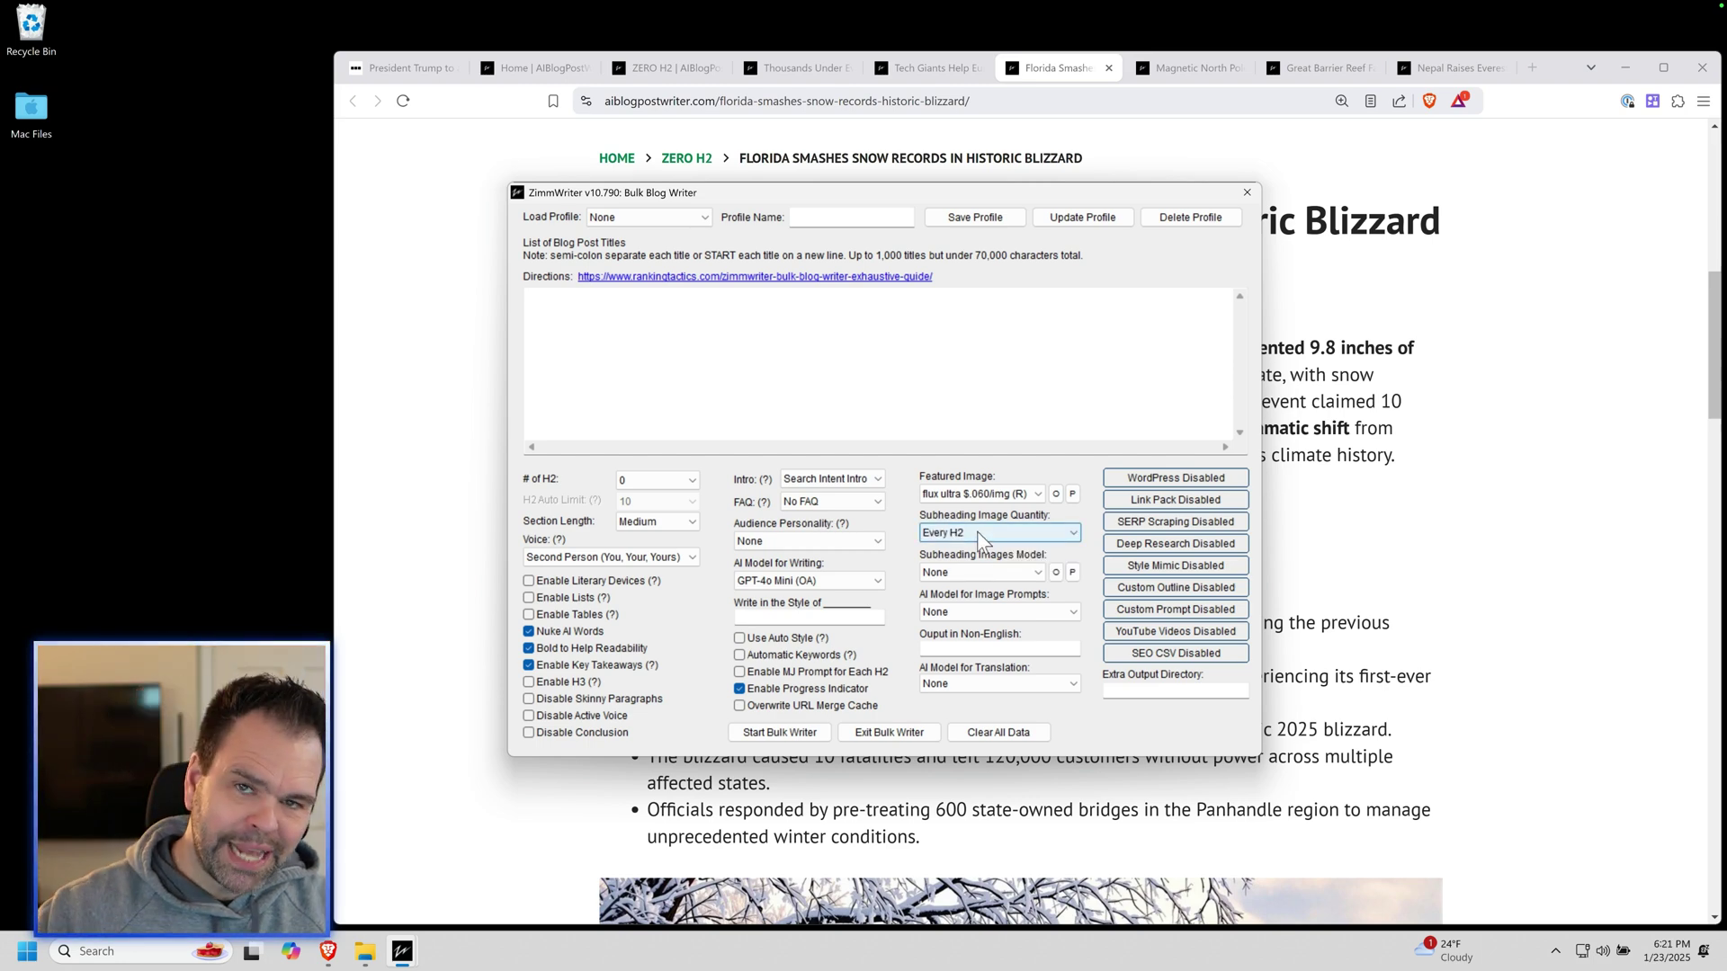
Set the Subheading Images Model to flux ultra $.060/img (R) after checking the Florida article.
click(1422, 486)
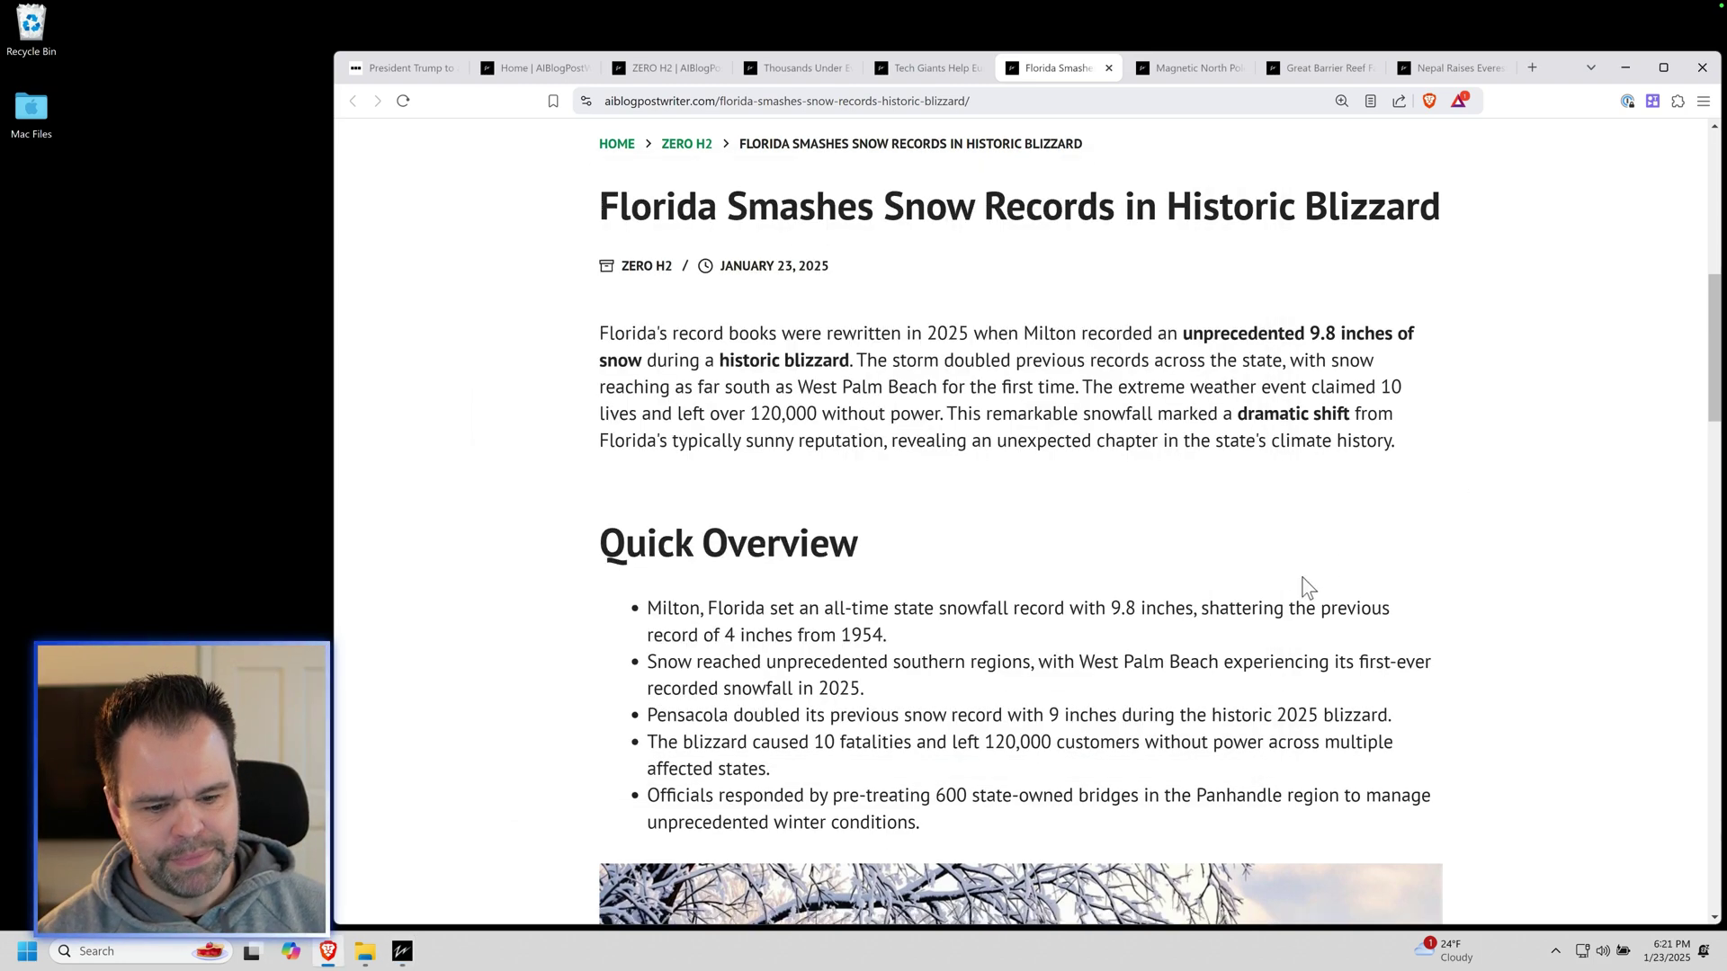
scroll(1303, 586, down, 5)
scroll(1121, 576, down, 3)
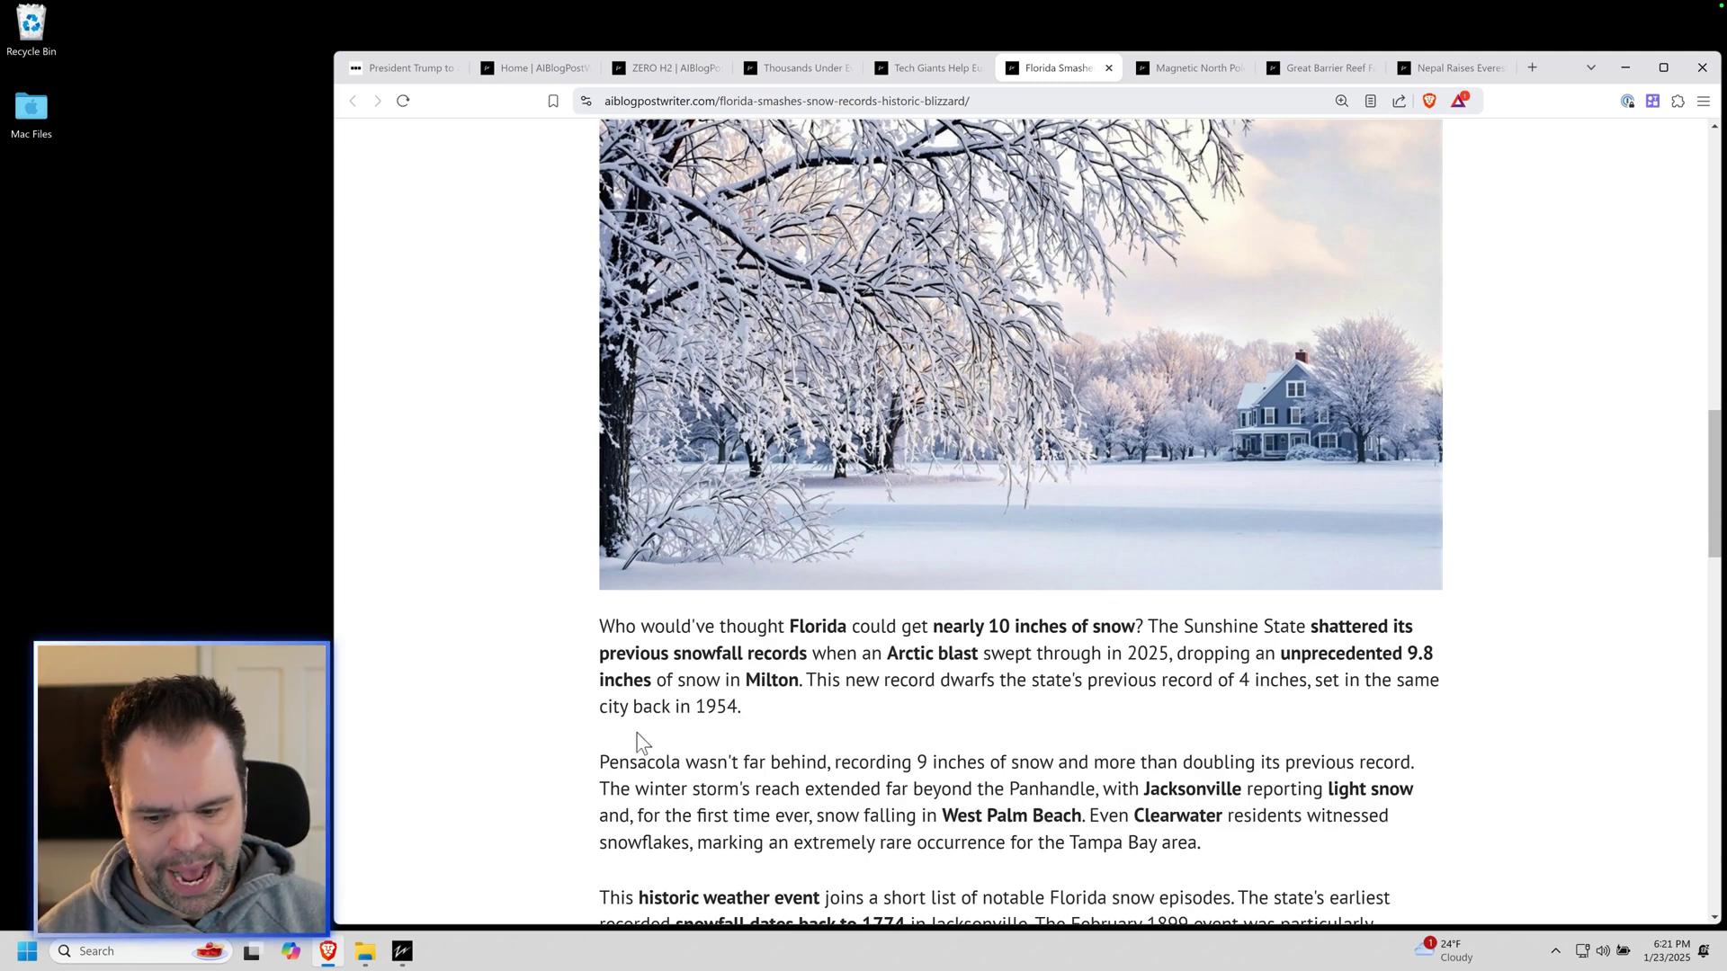
click(477, 849)
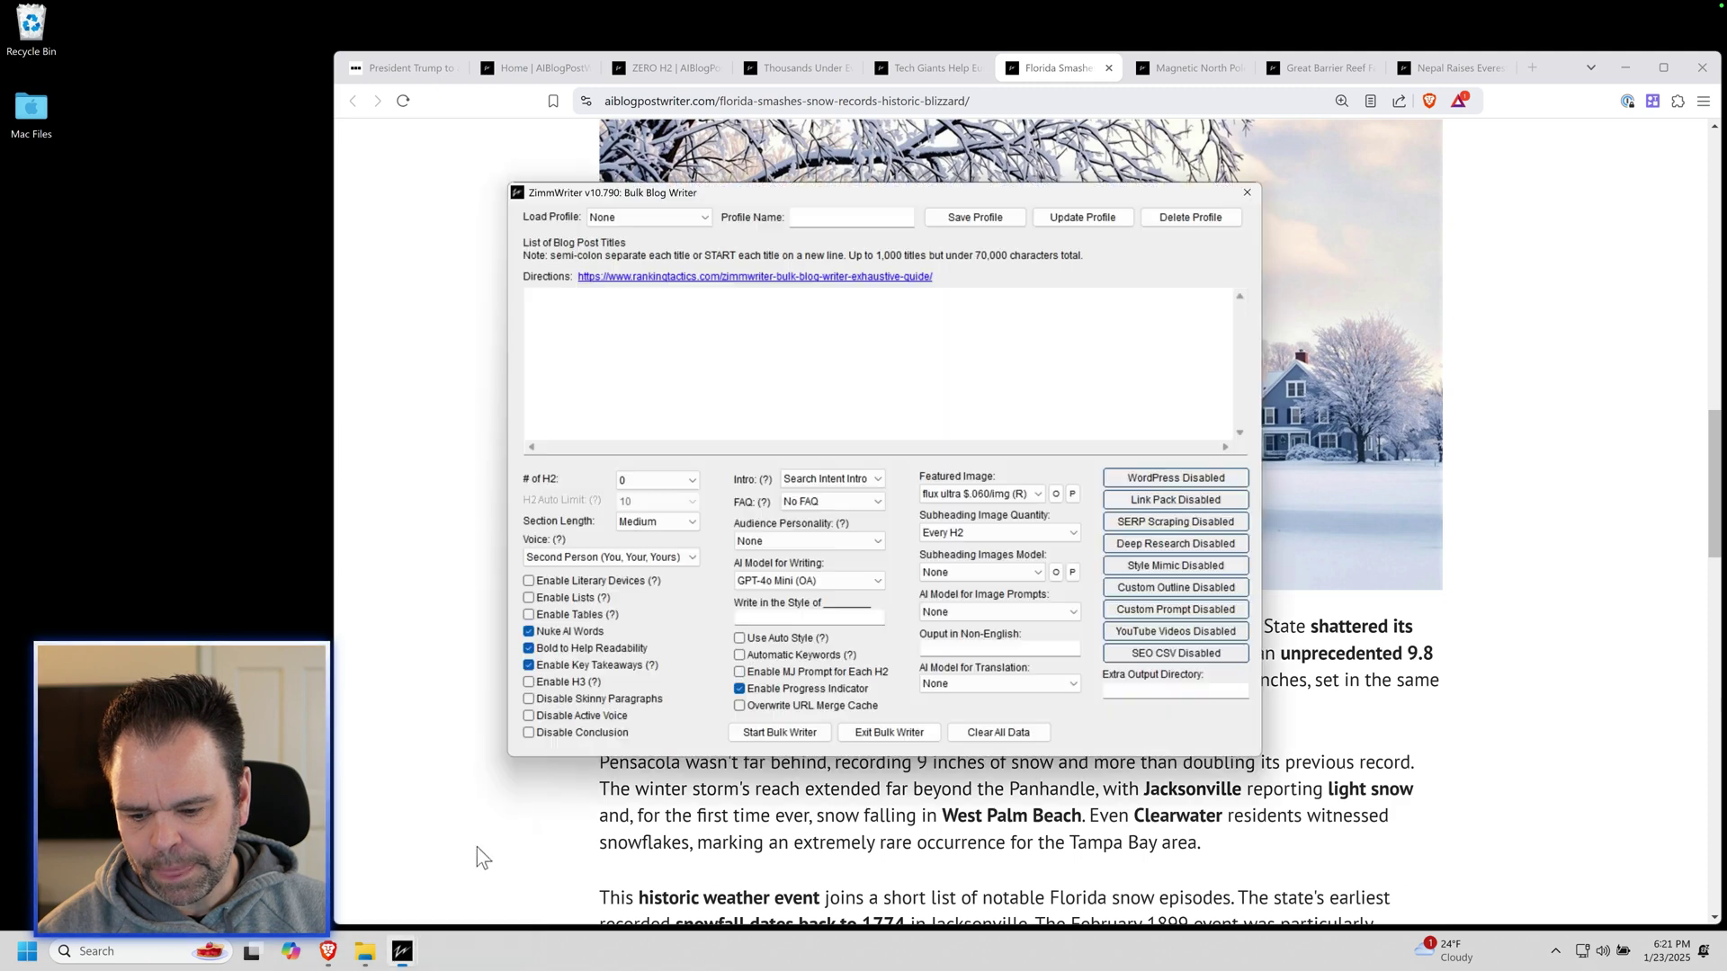
click(980, 574)
click(998, 784)
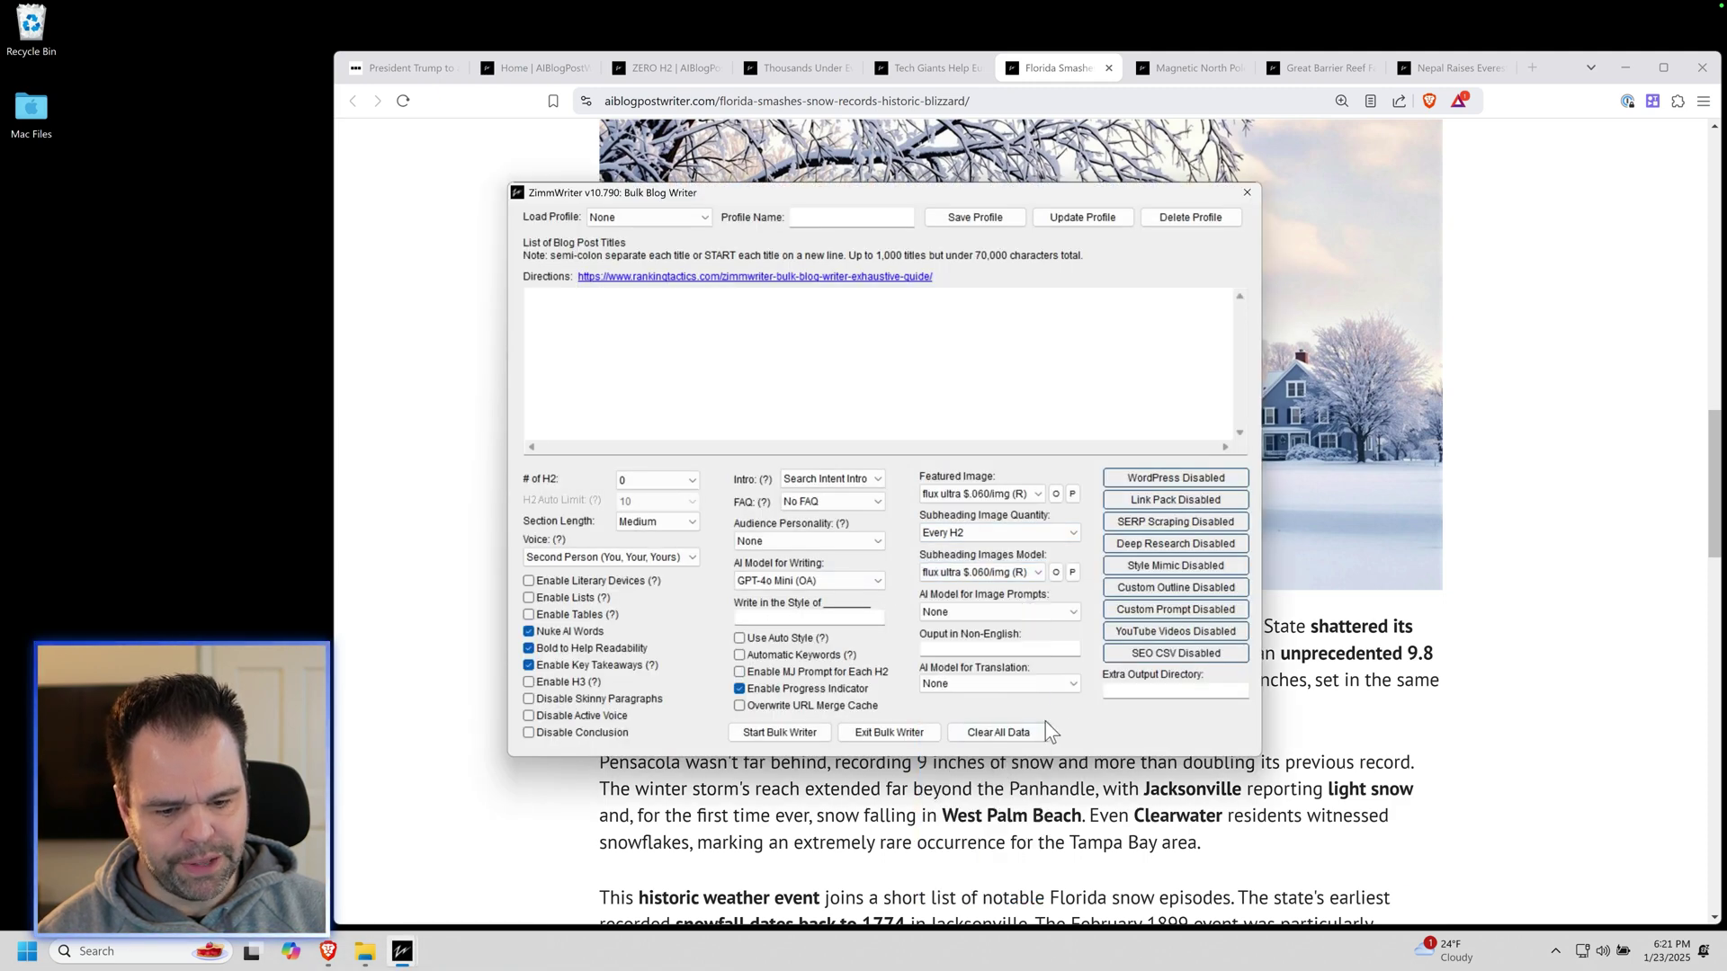
click(1423, 498)
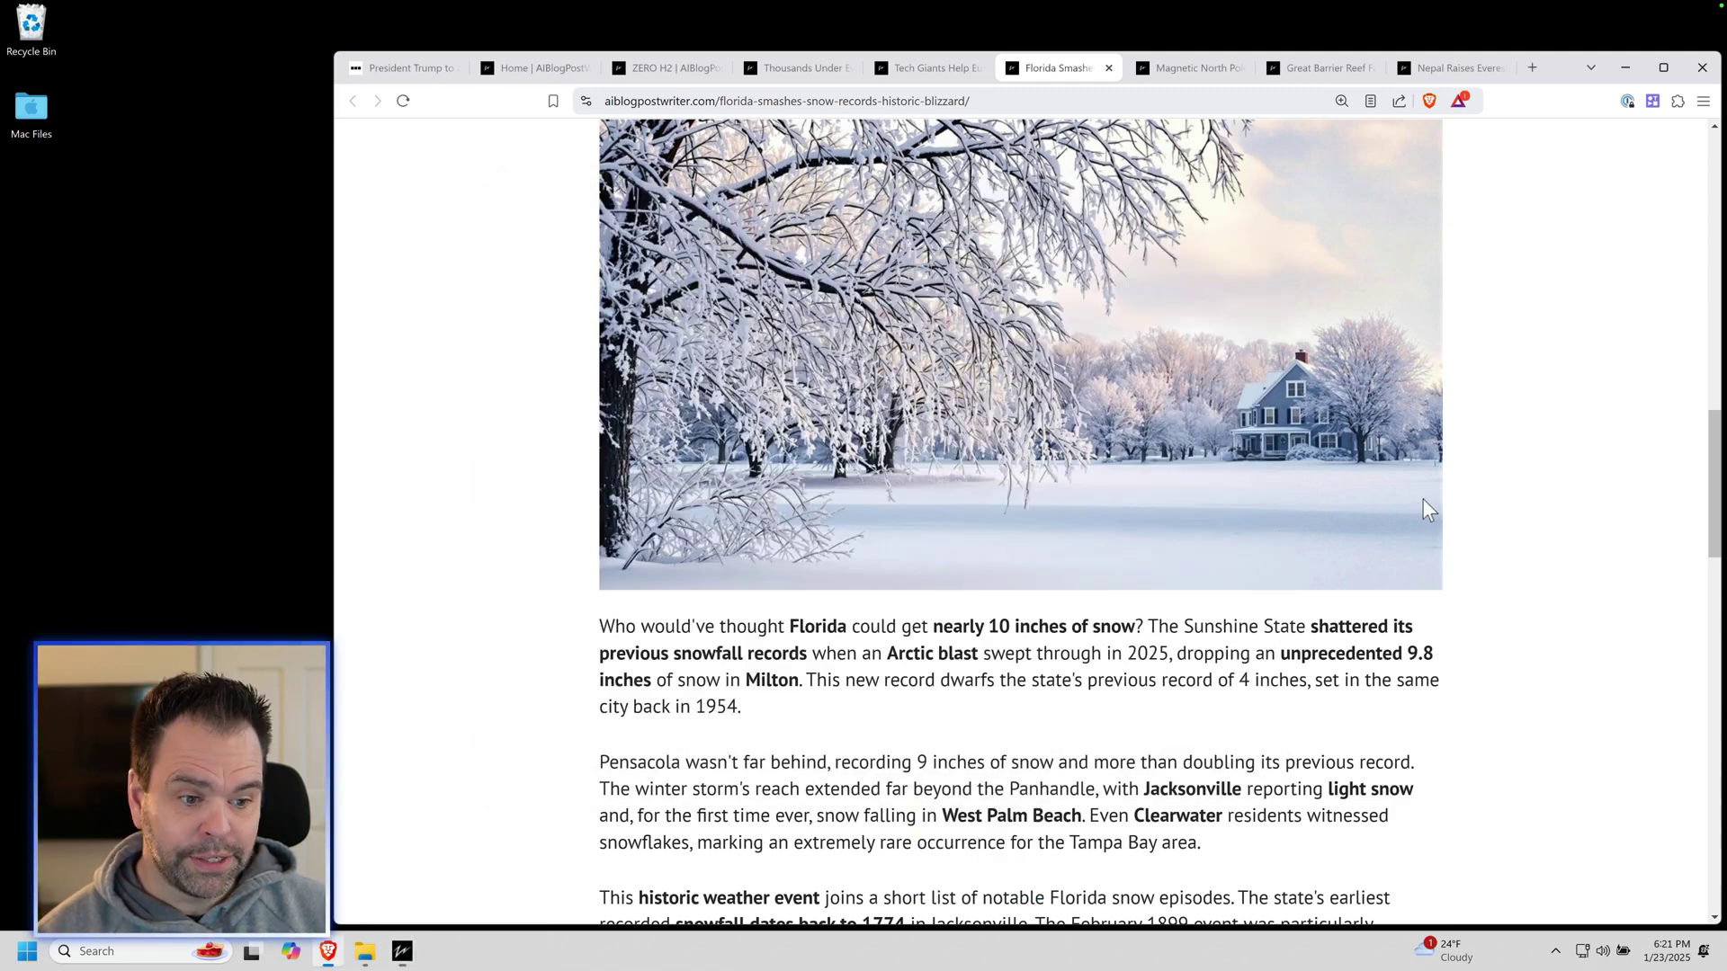
Scroll through the Florida Smashes Snow Records blizzard article to its end.
scroll(1295, 624, up, 8)
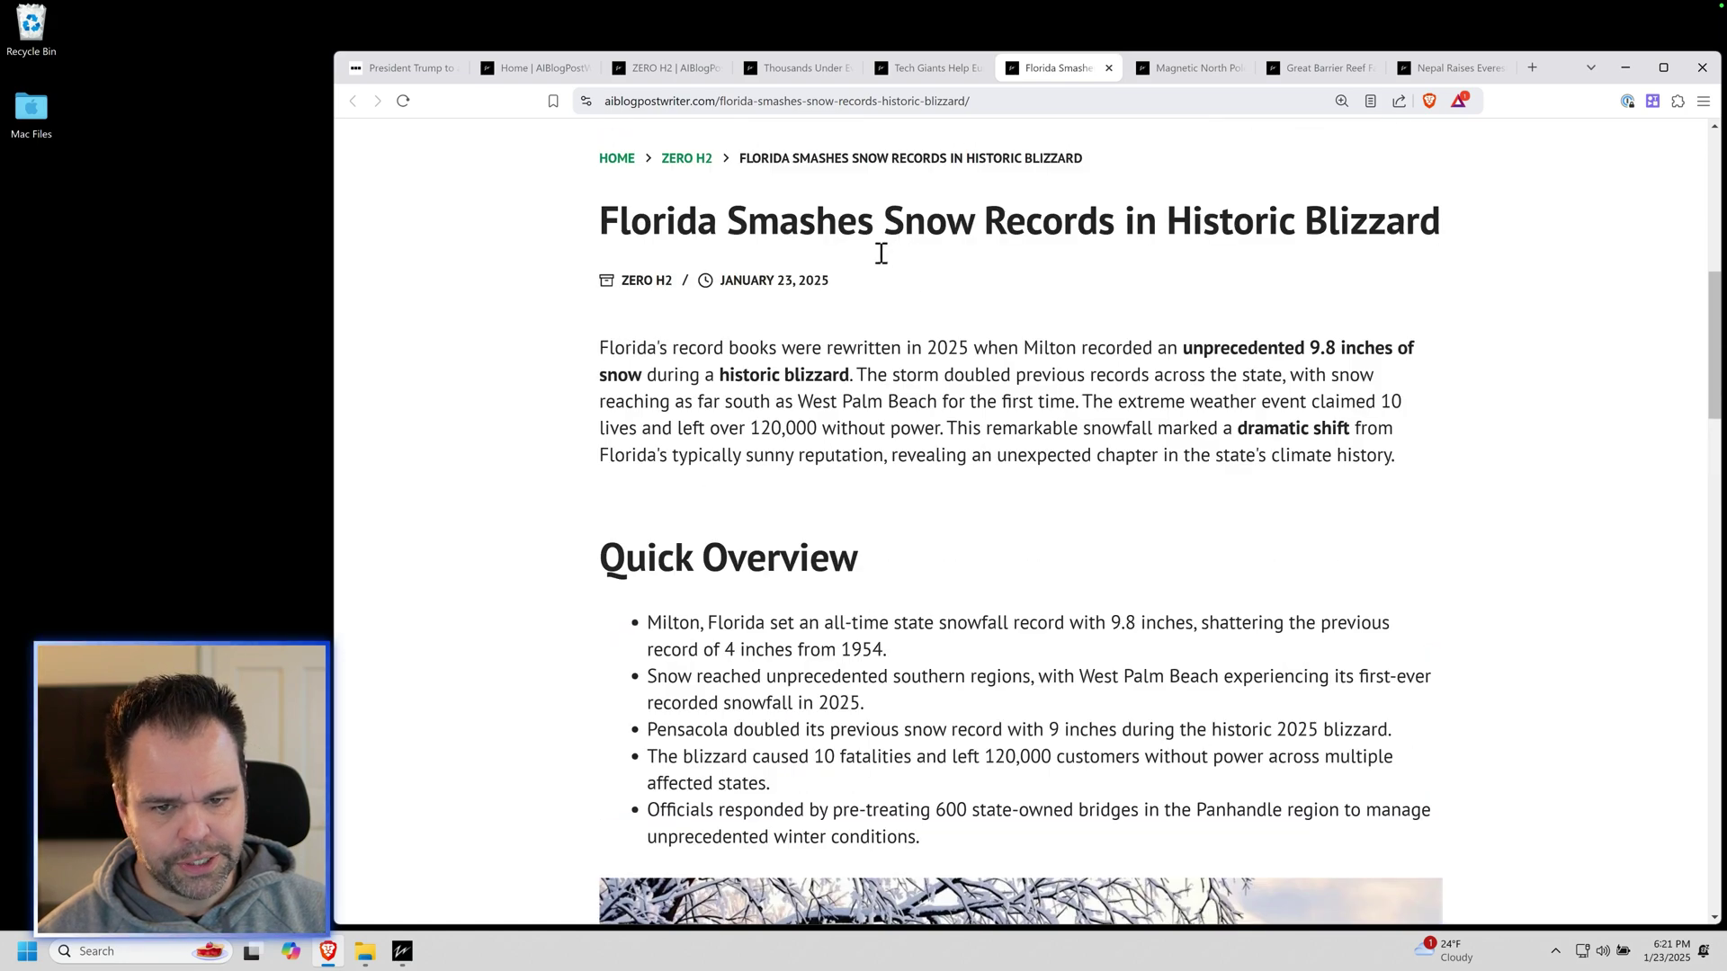
scroll(886, 274, up, 3)
scroll(900, 488, down, 6)
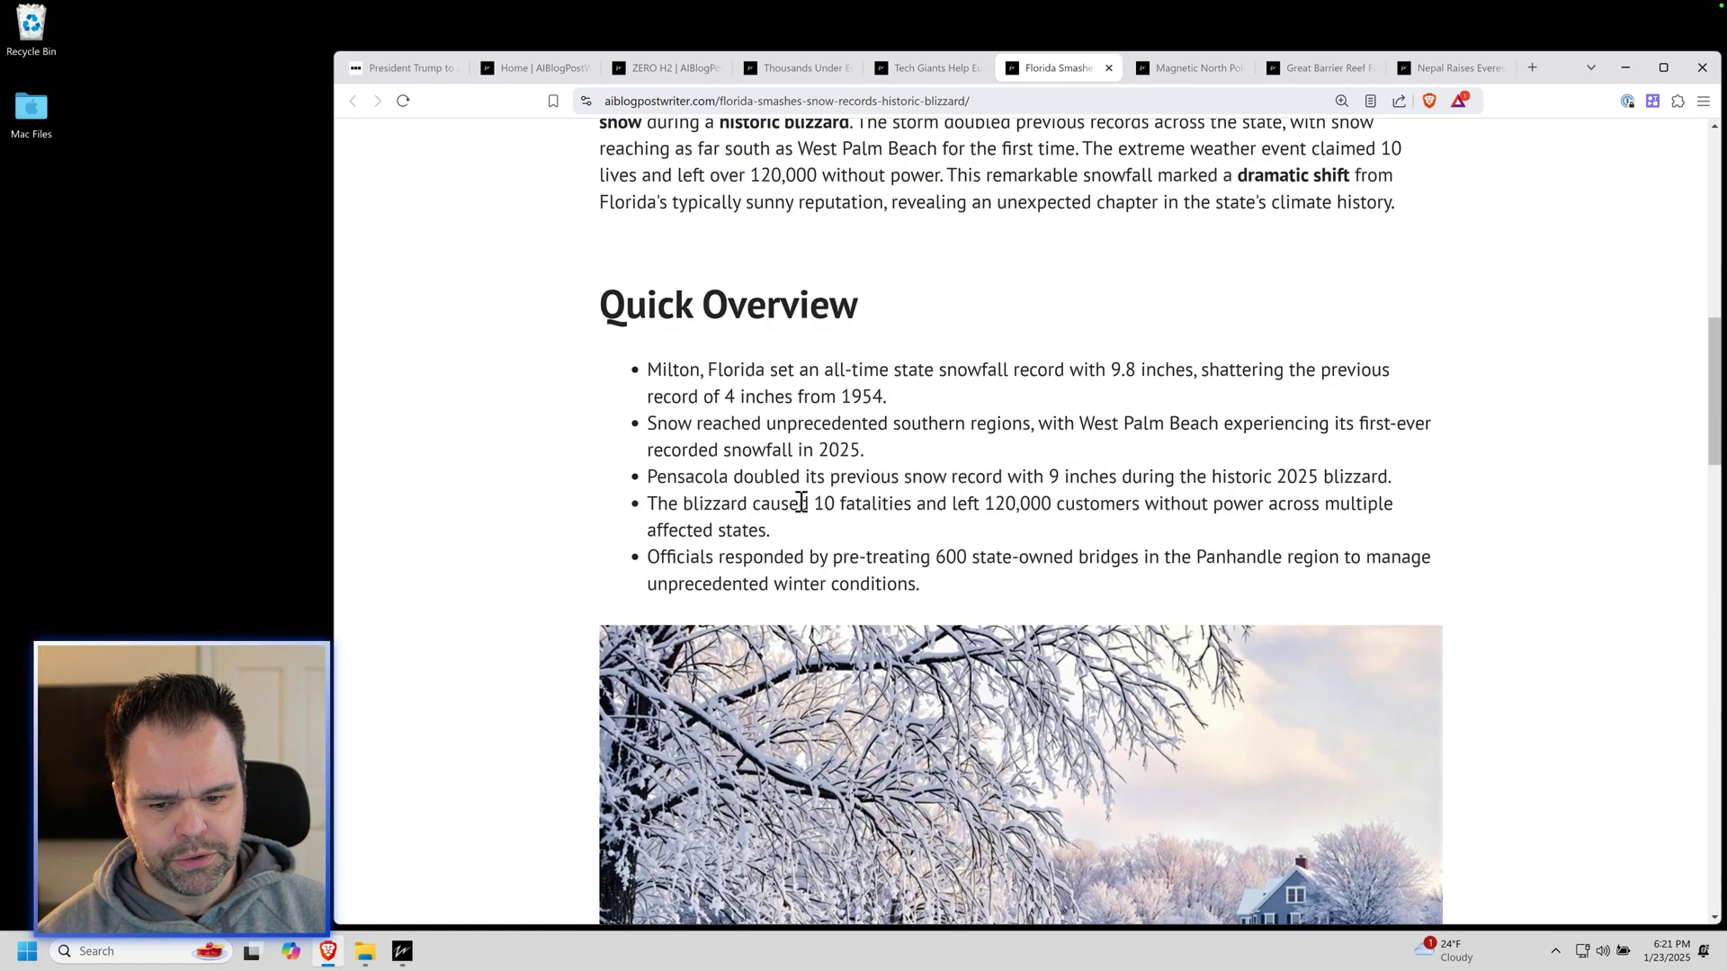
scroll(1050, 336, down, 6)
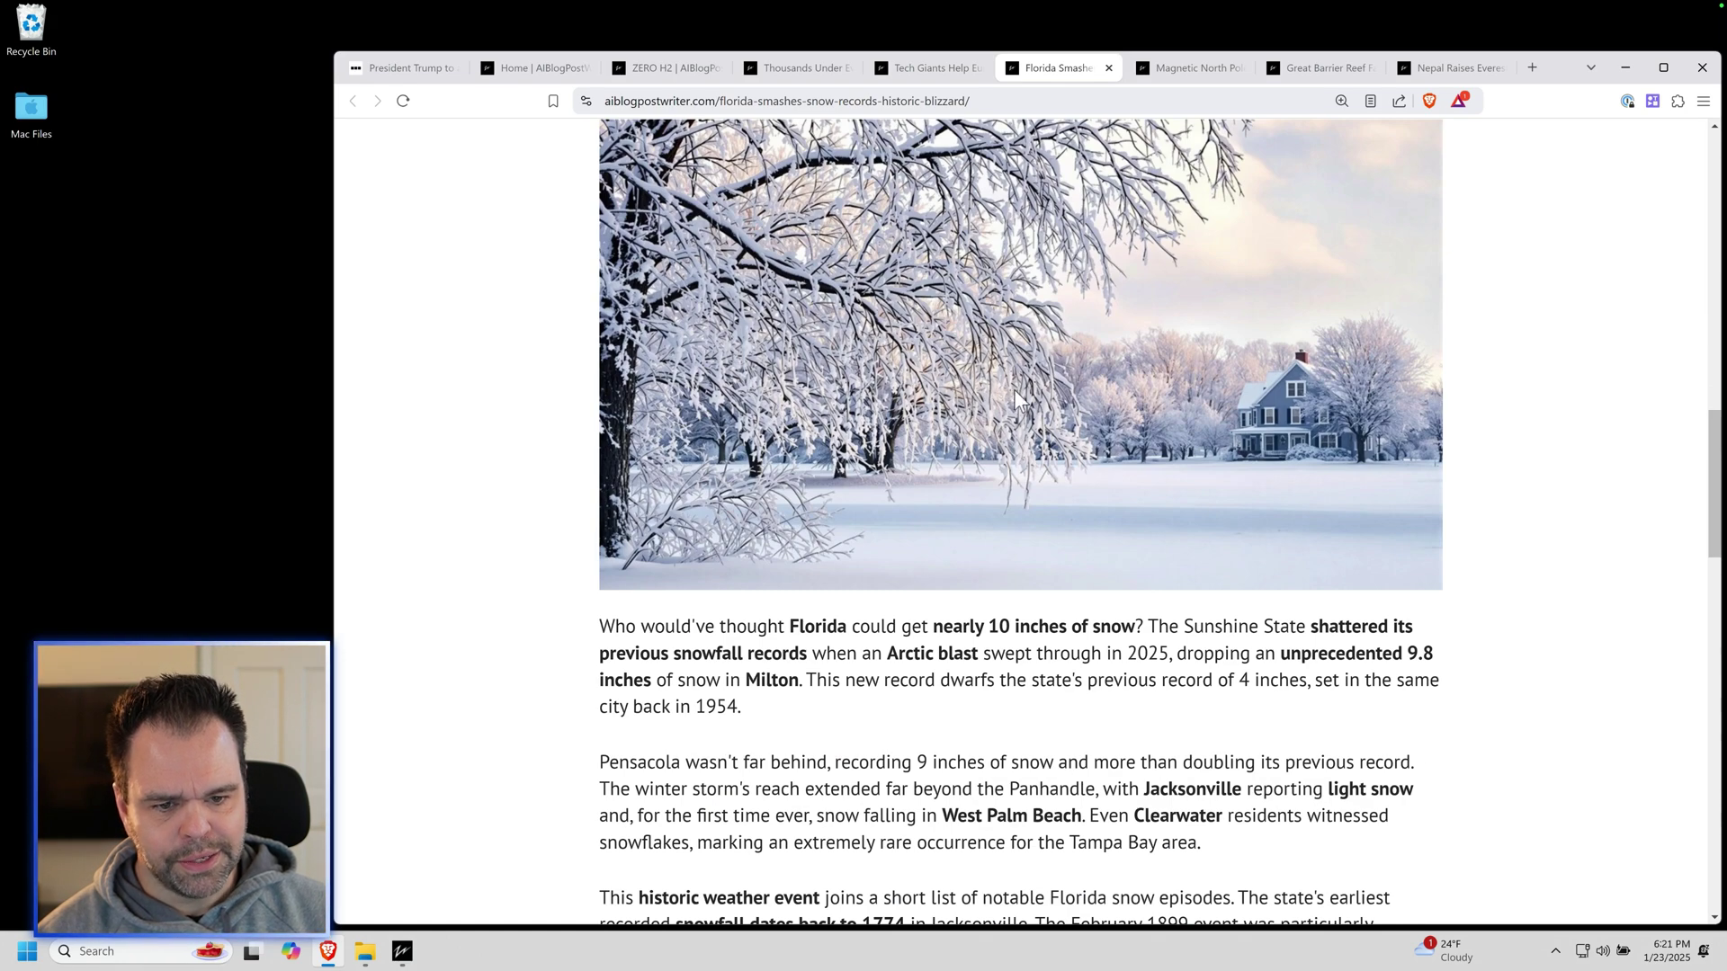
scroll(1115, 435, down, 3)
drag(817, 378, 894, 519)
scroll(894, 530, down, 9)
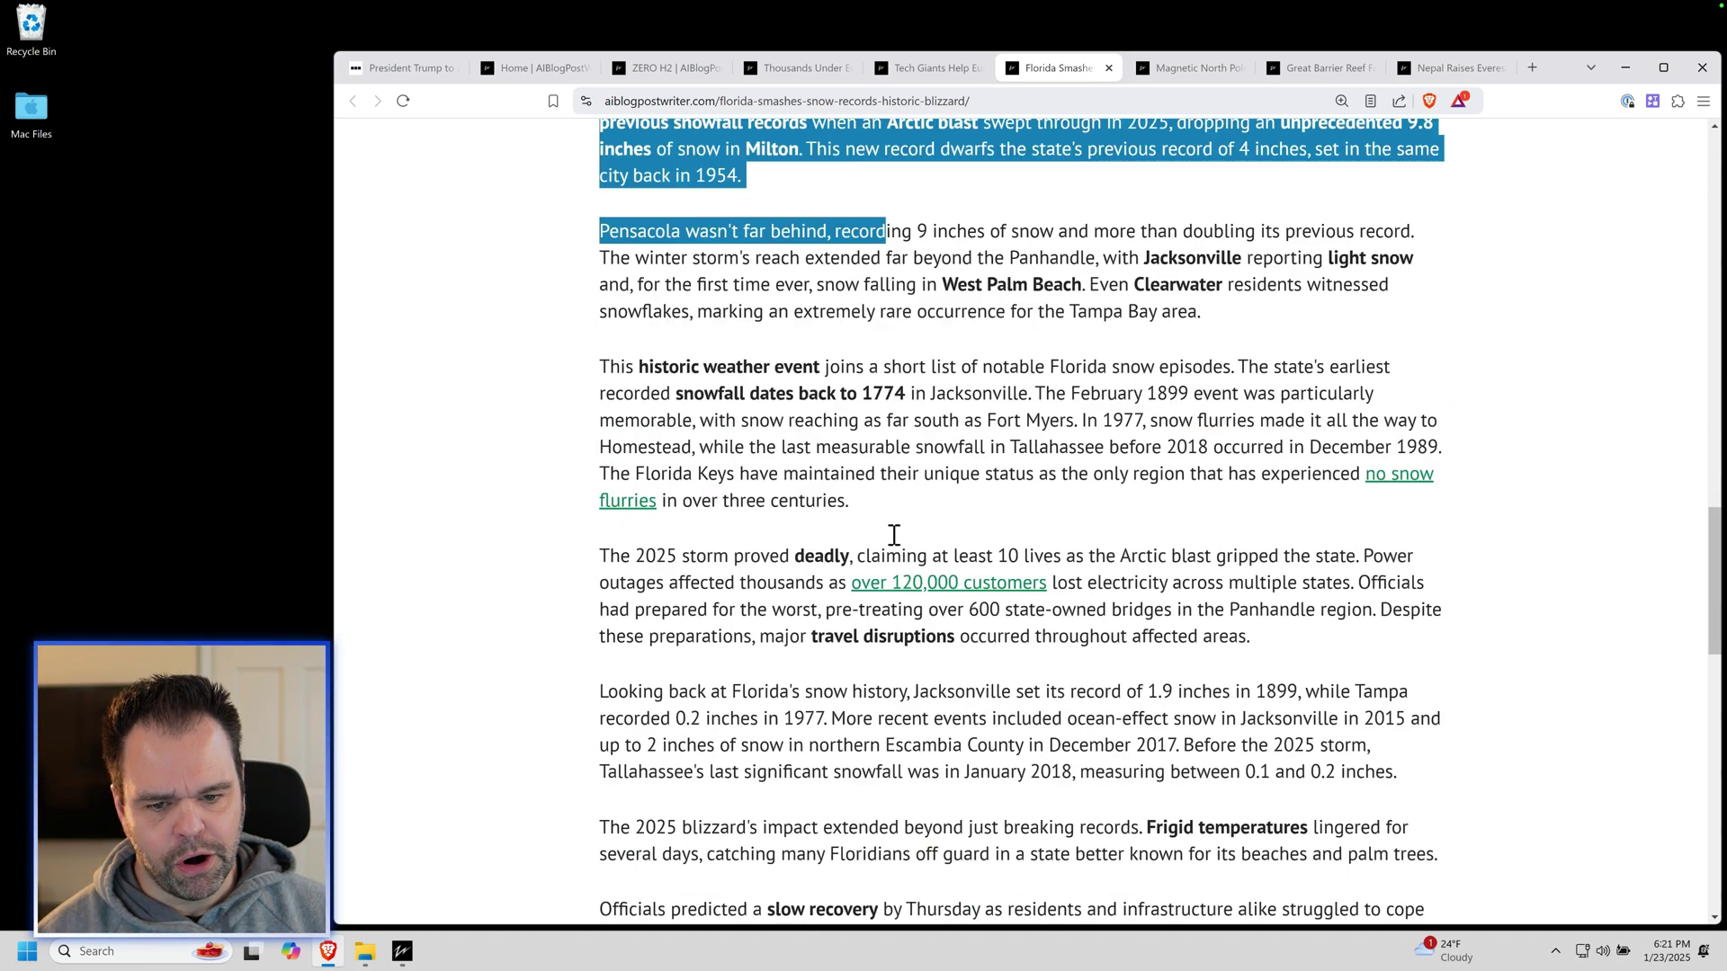
scroll(845, 512, up, 3)
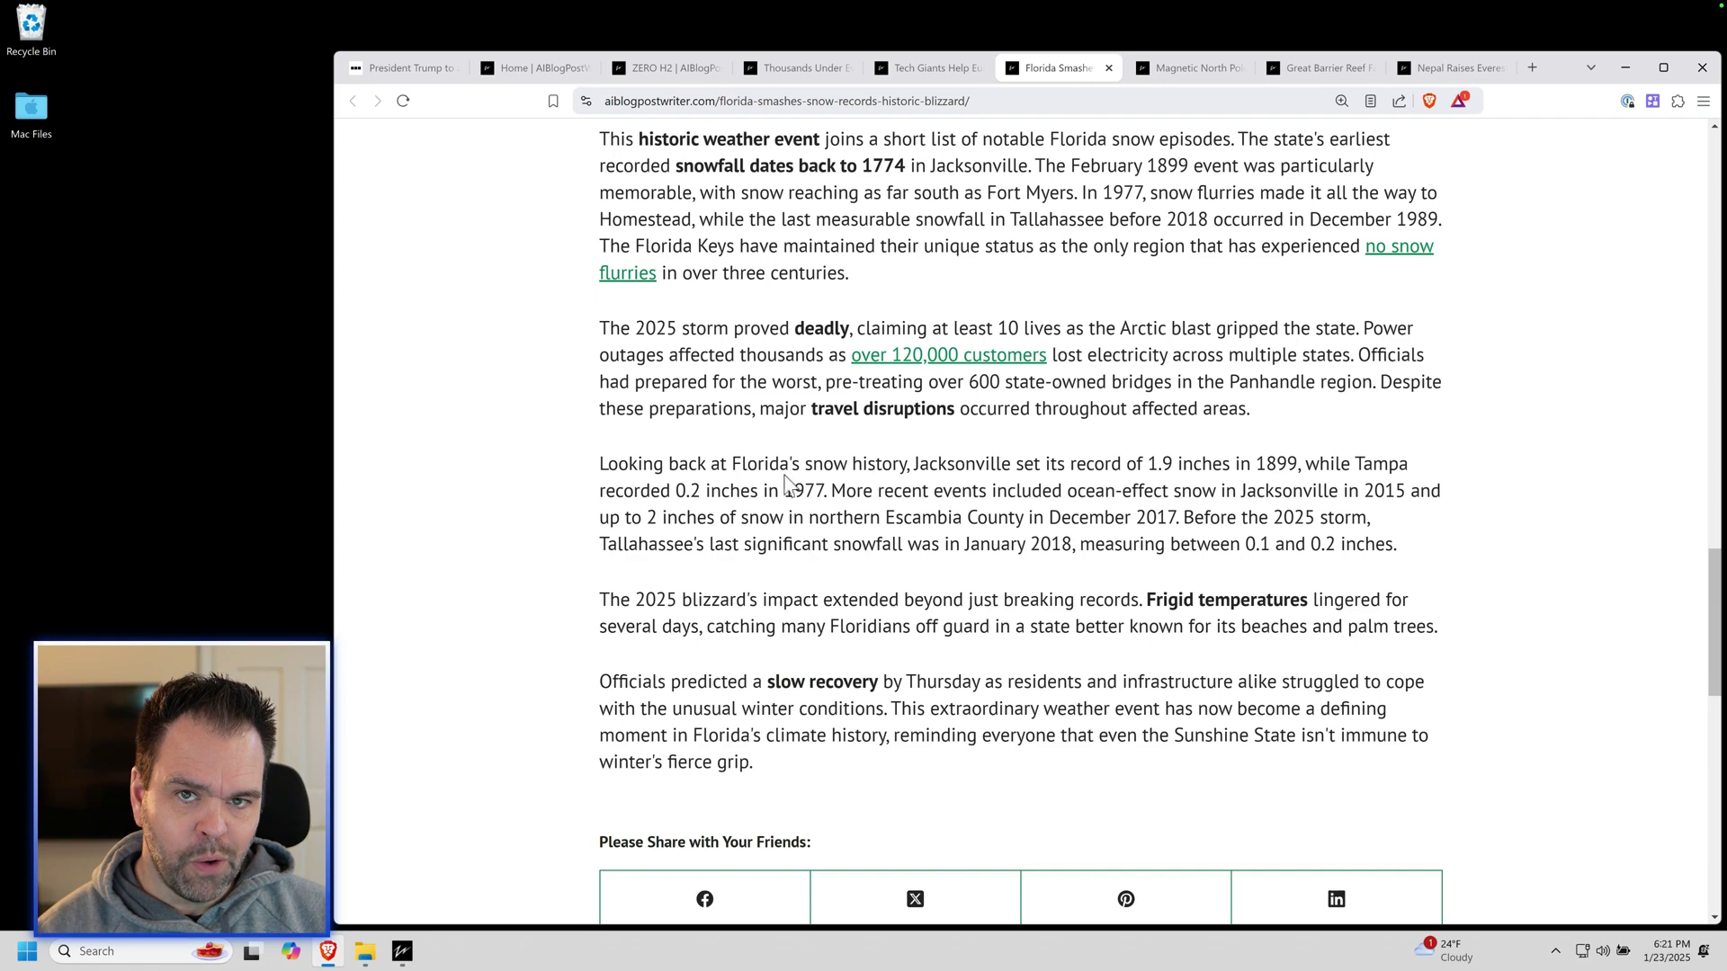
Confirm # of H2 stays at 0 and Section Length stays at Medium.
mouse_move(417, 943)
click(462, 833)
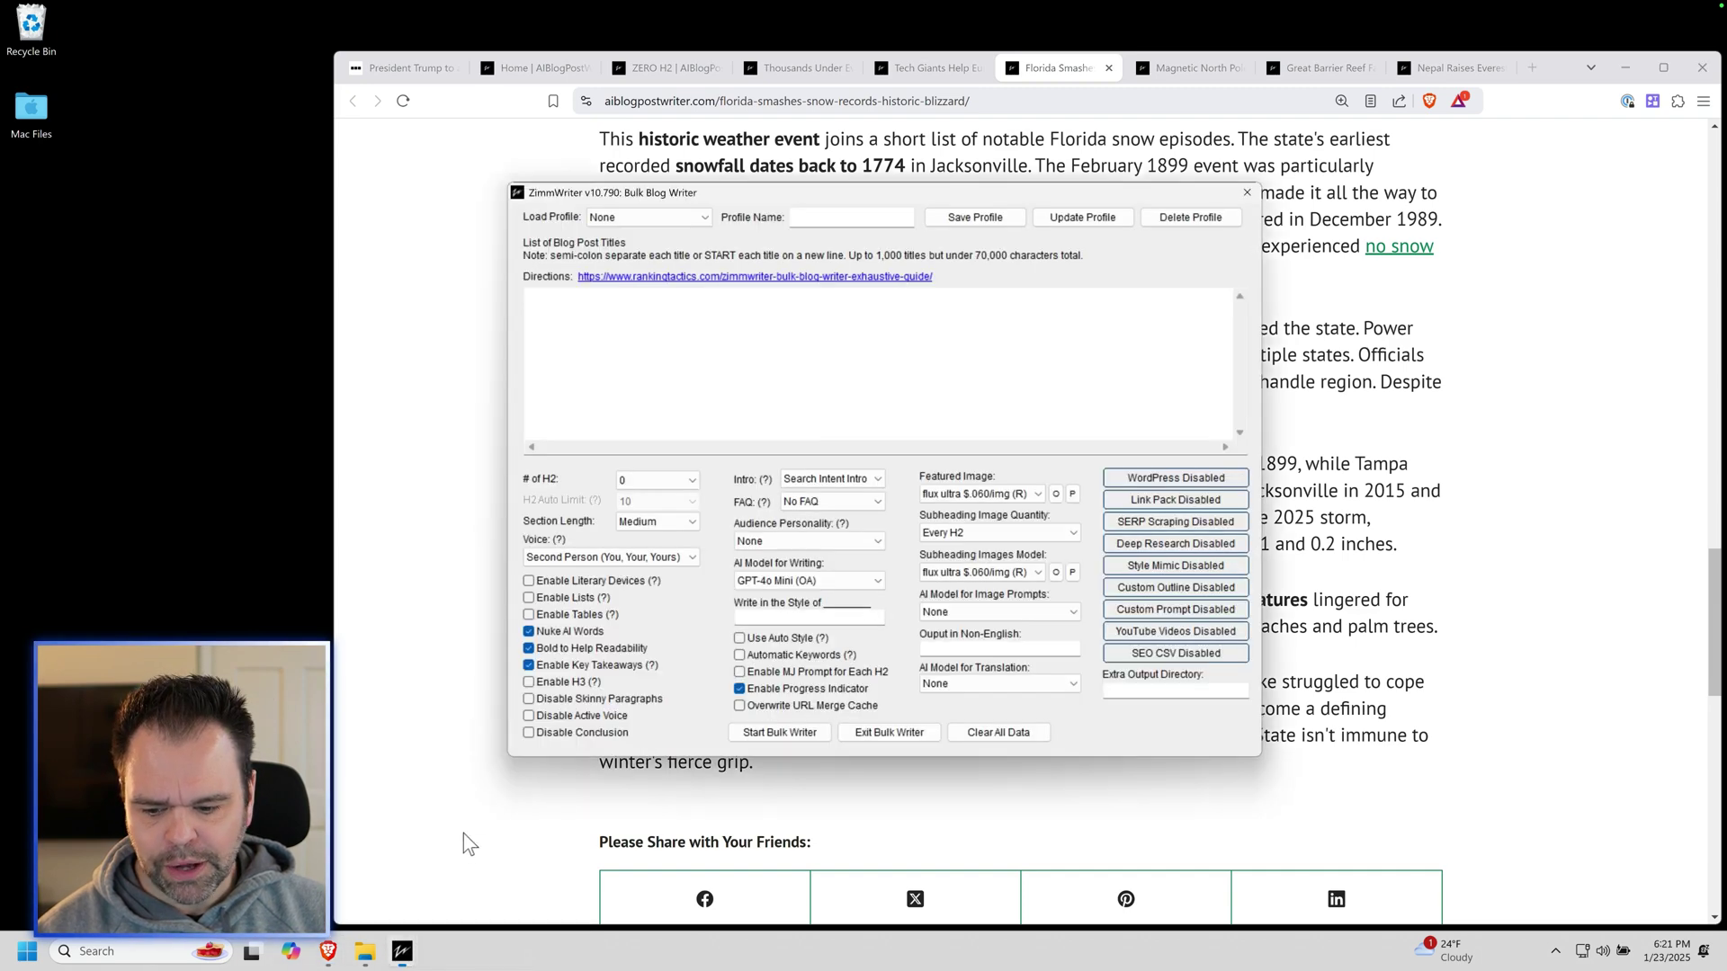
click(667, 486)
click(743, 392)
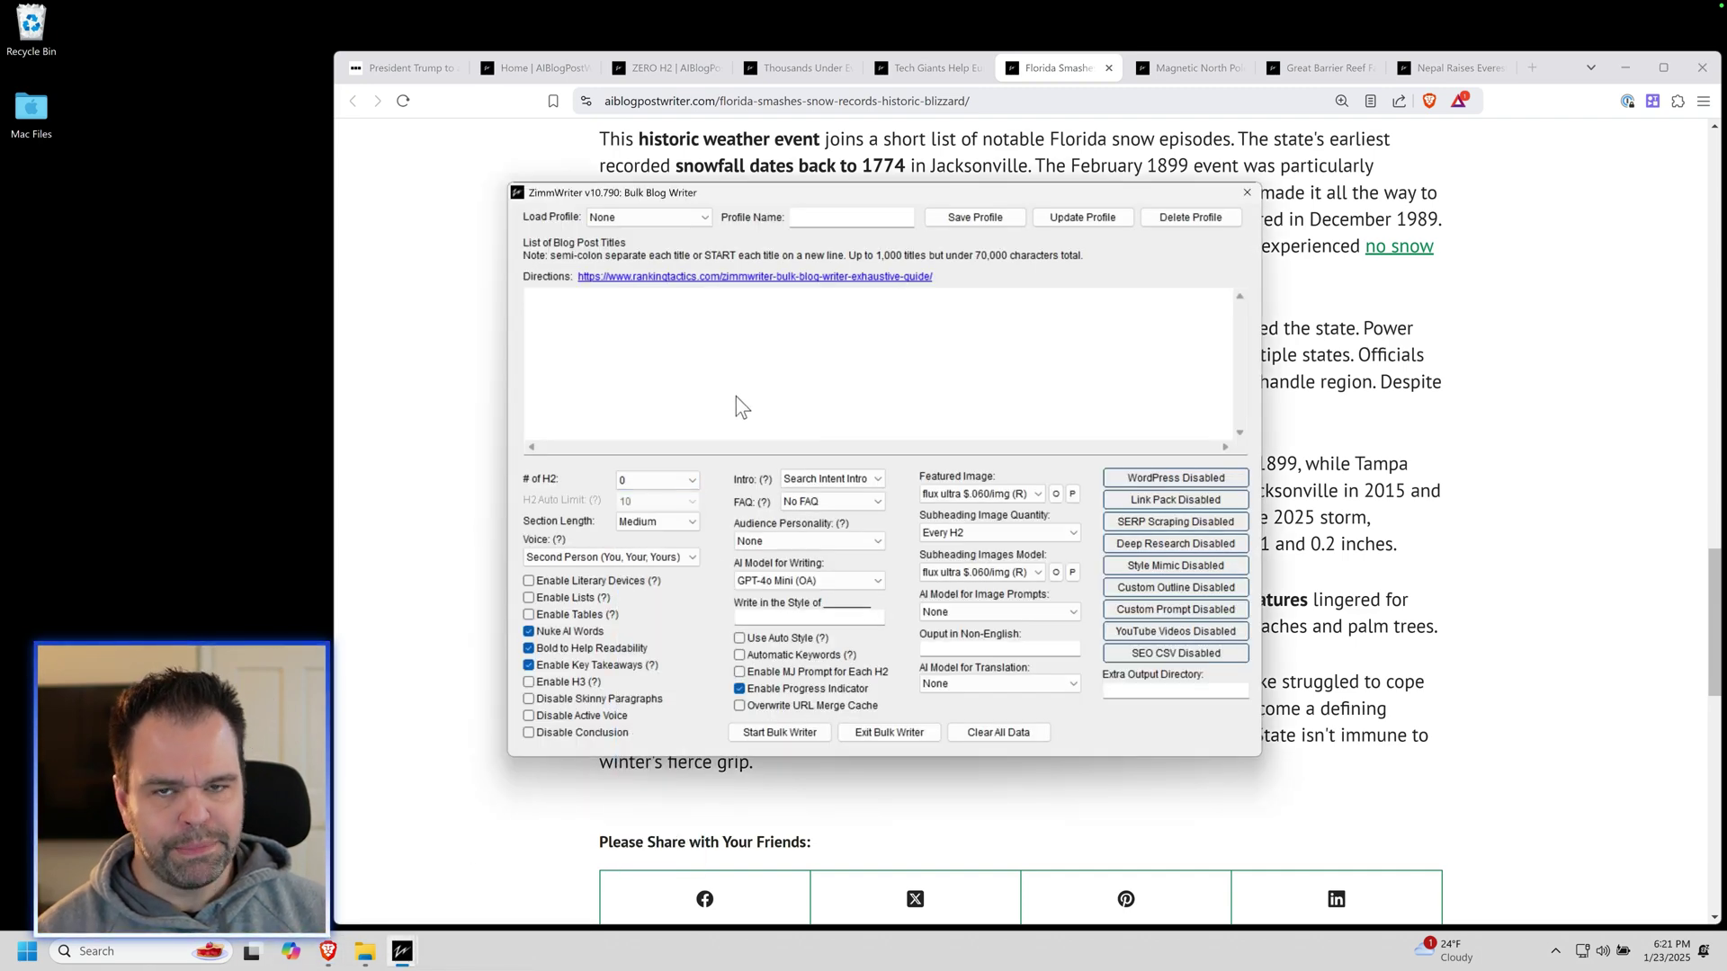
click(638, 481)
click(657, 530)
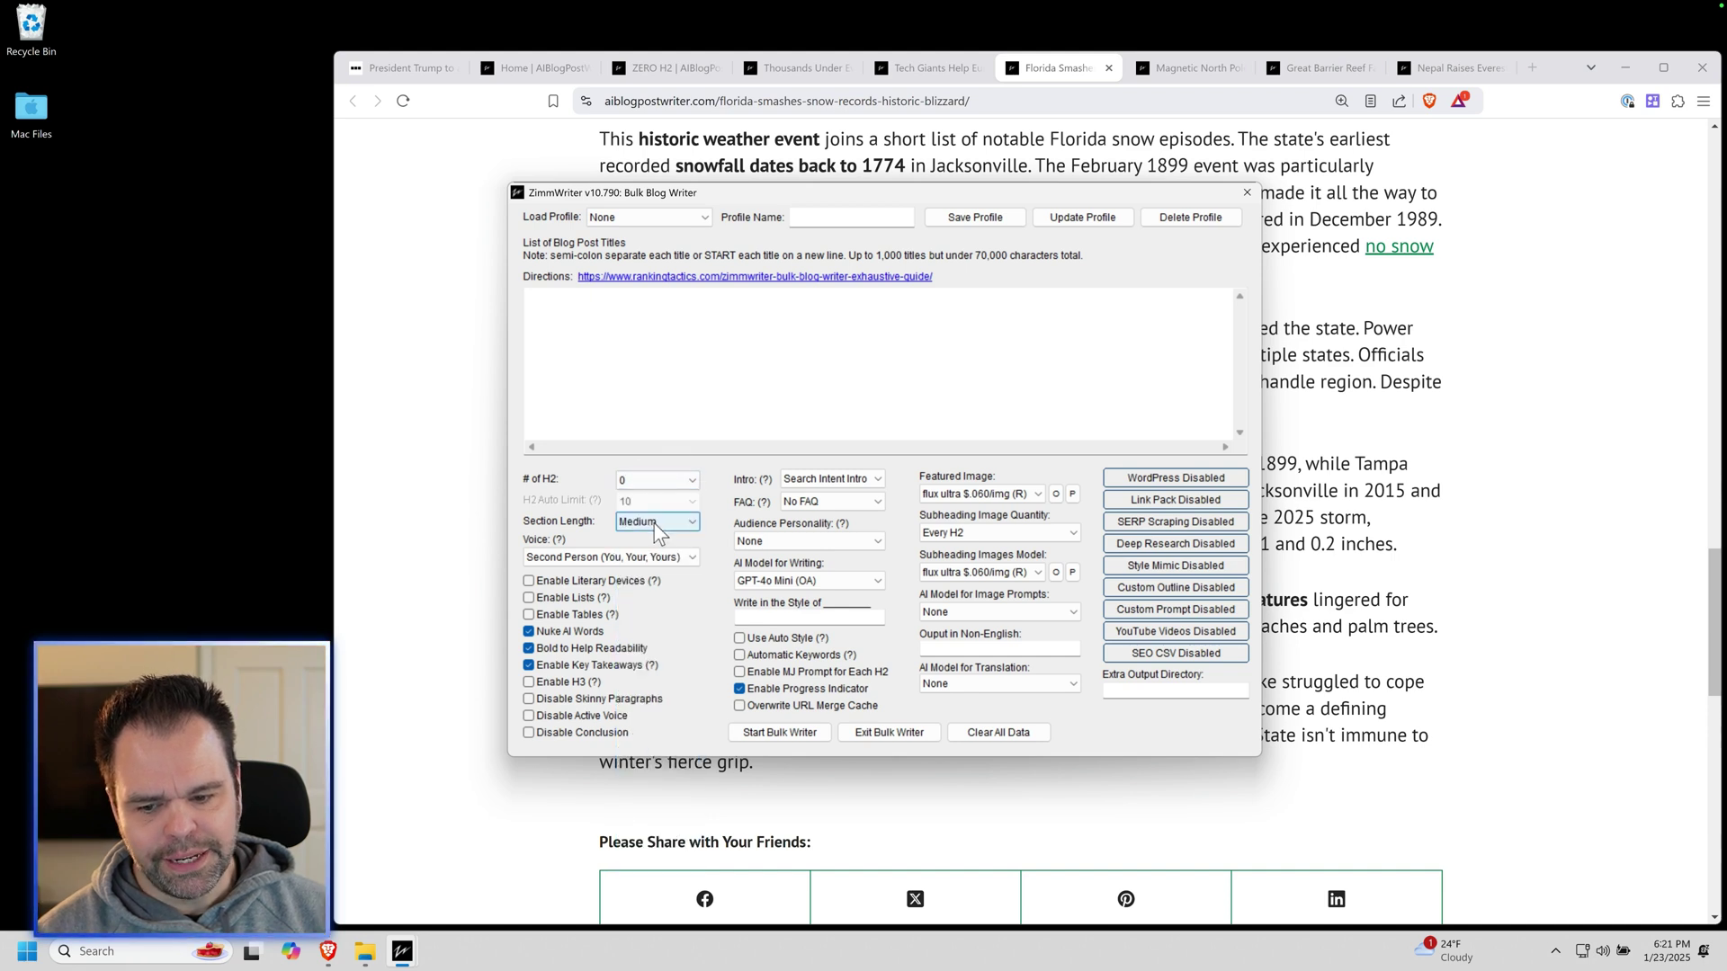
click(665, 530)
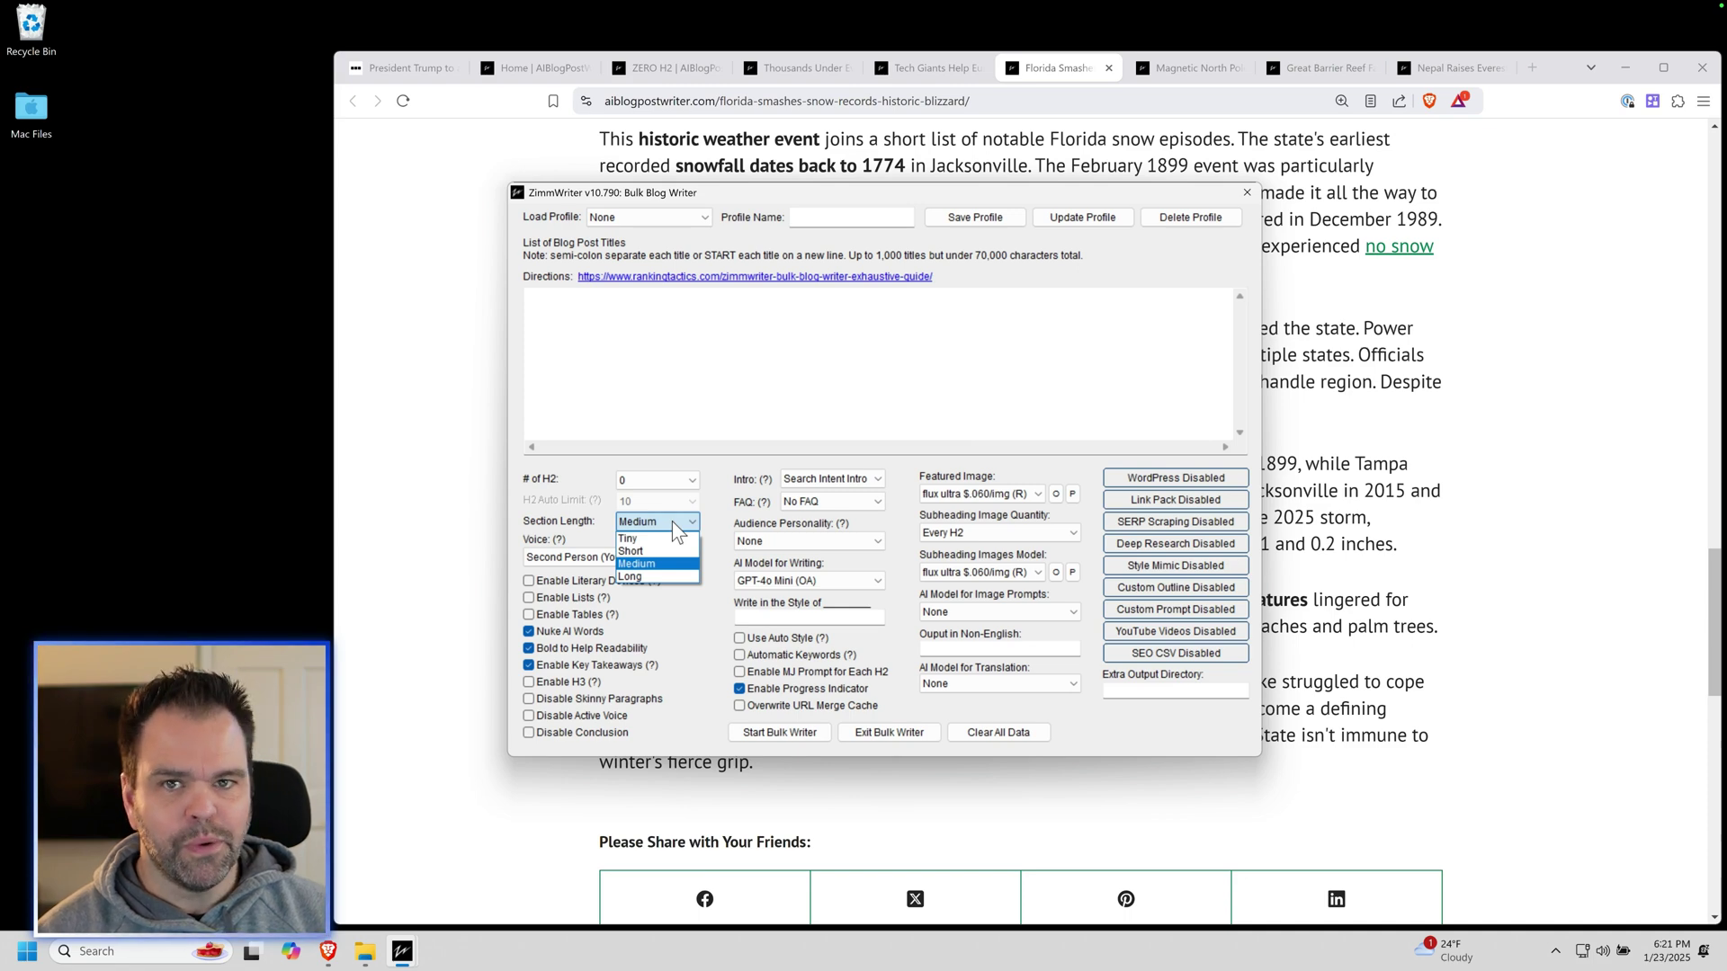
click(675, 525)
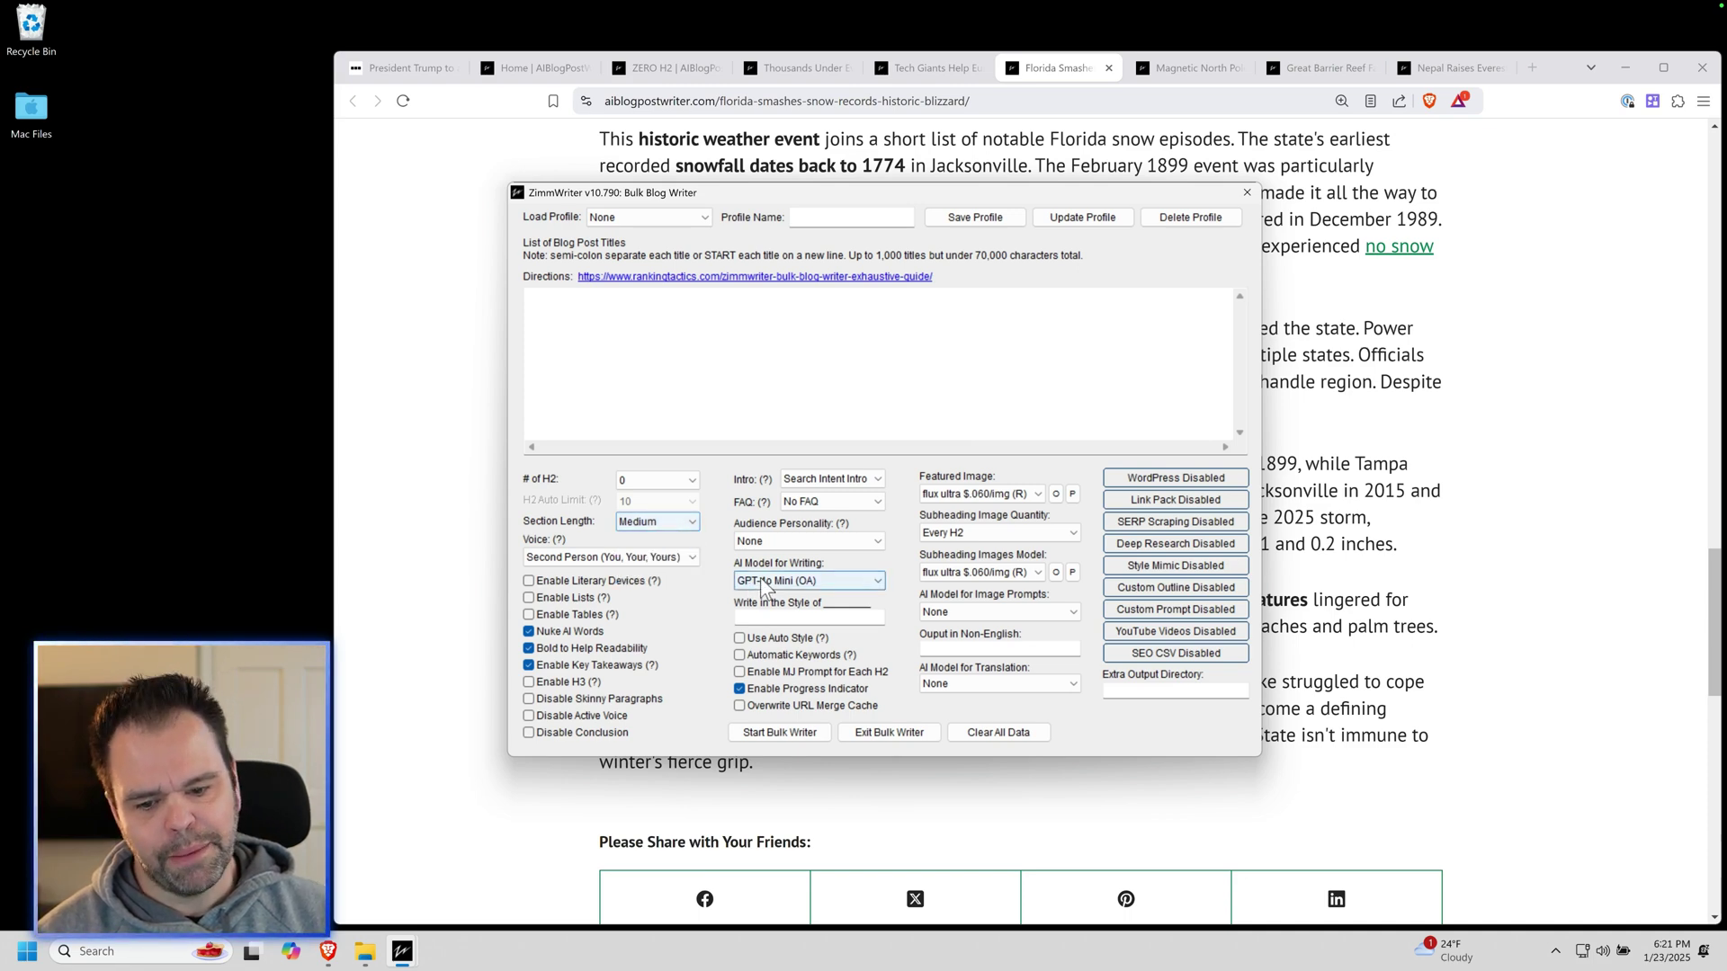
Choose Claude-3.5 Sonnet (ANT) as the writing AI model, keeping Medium section length.
click(836, 581)
click(838, 672)
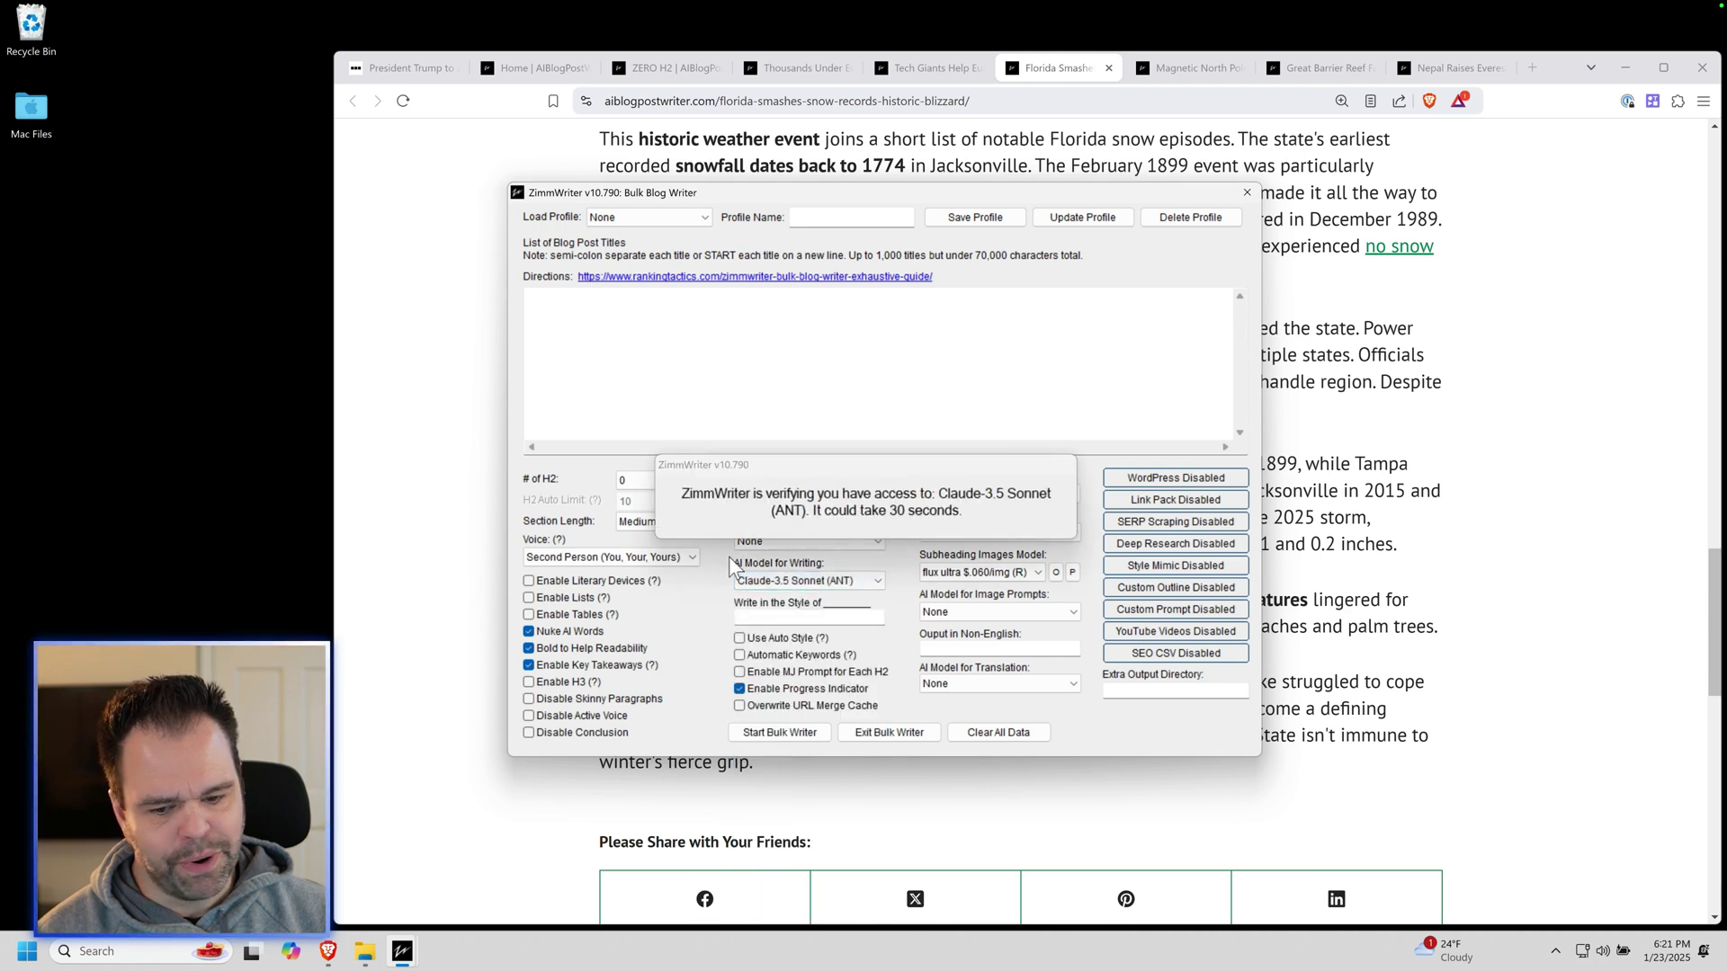
click(645, 521)
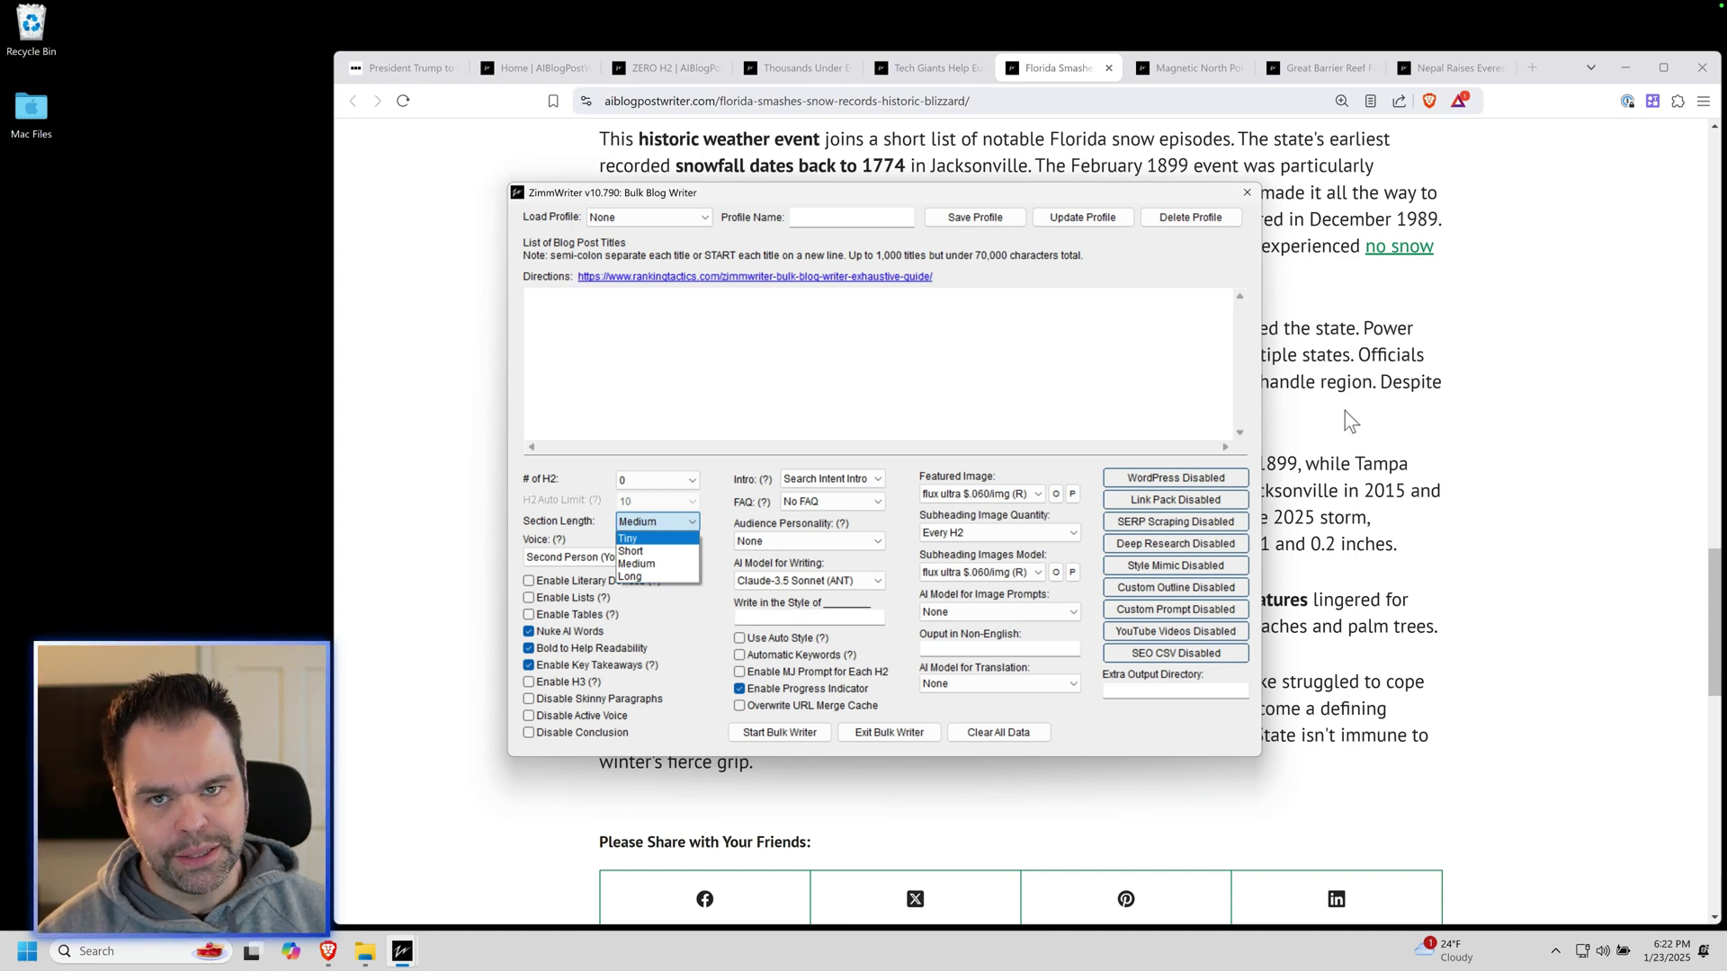
click(1158, 428)
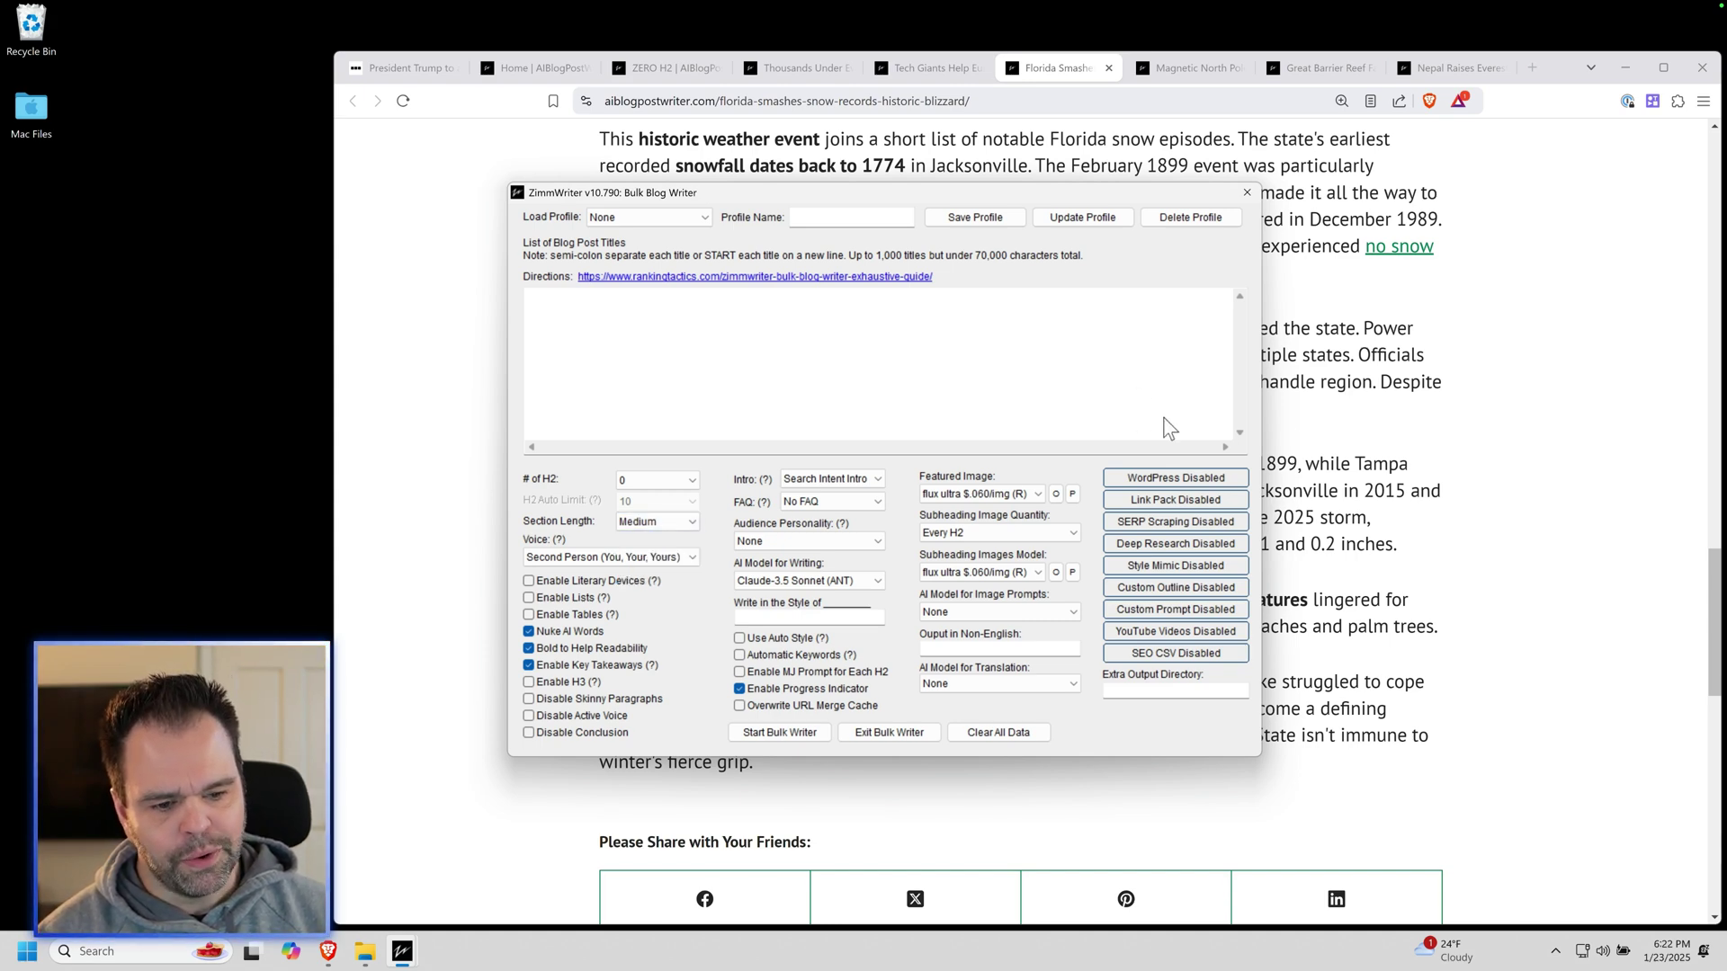
Read the intro and first paragraphs of the Magnetic North Pole Shifts Again article.
click(1318, 456)
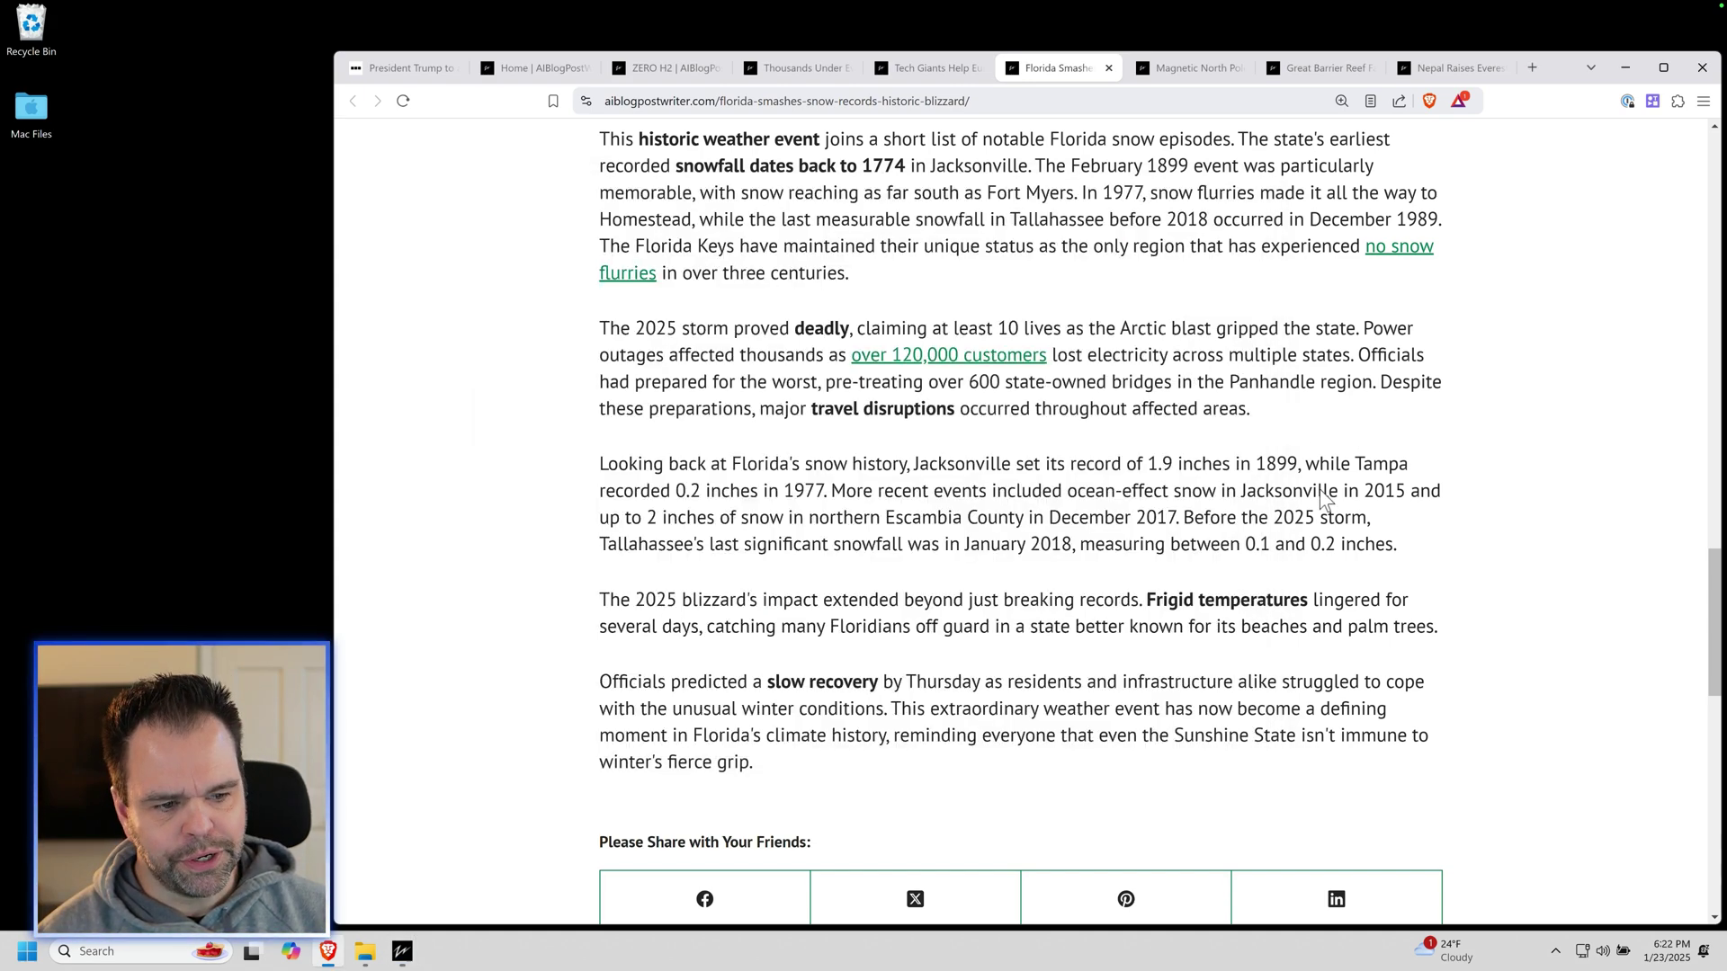
scroll(1244, 617, up, 15)
click(1187, 68)
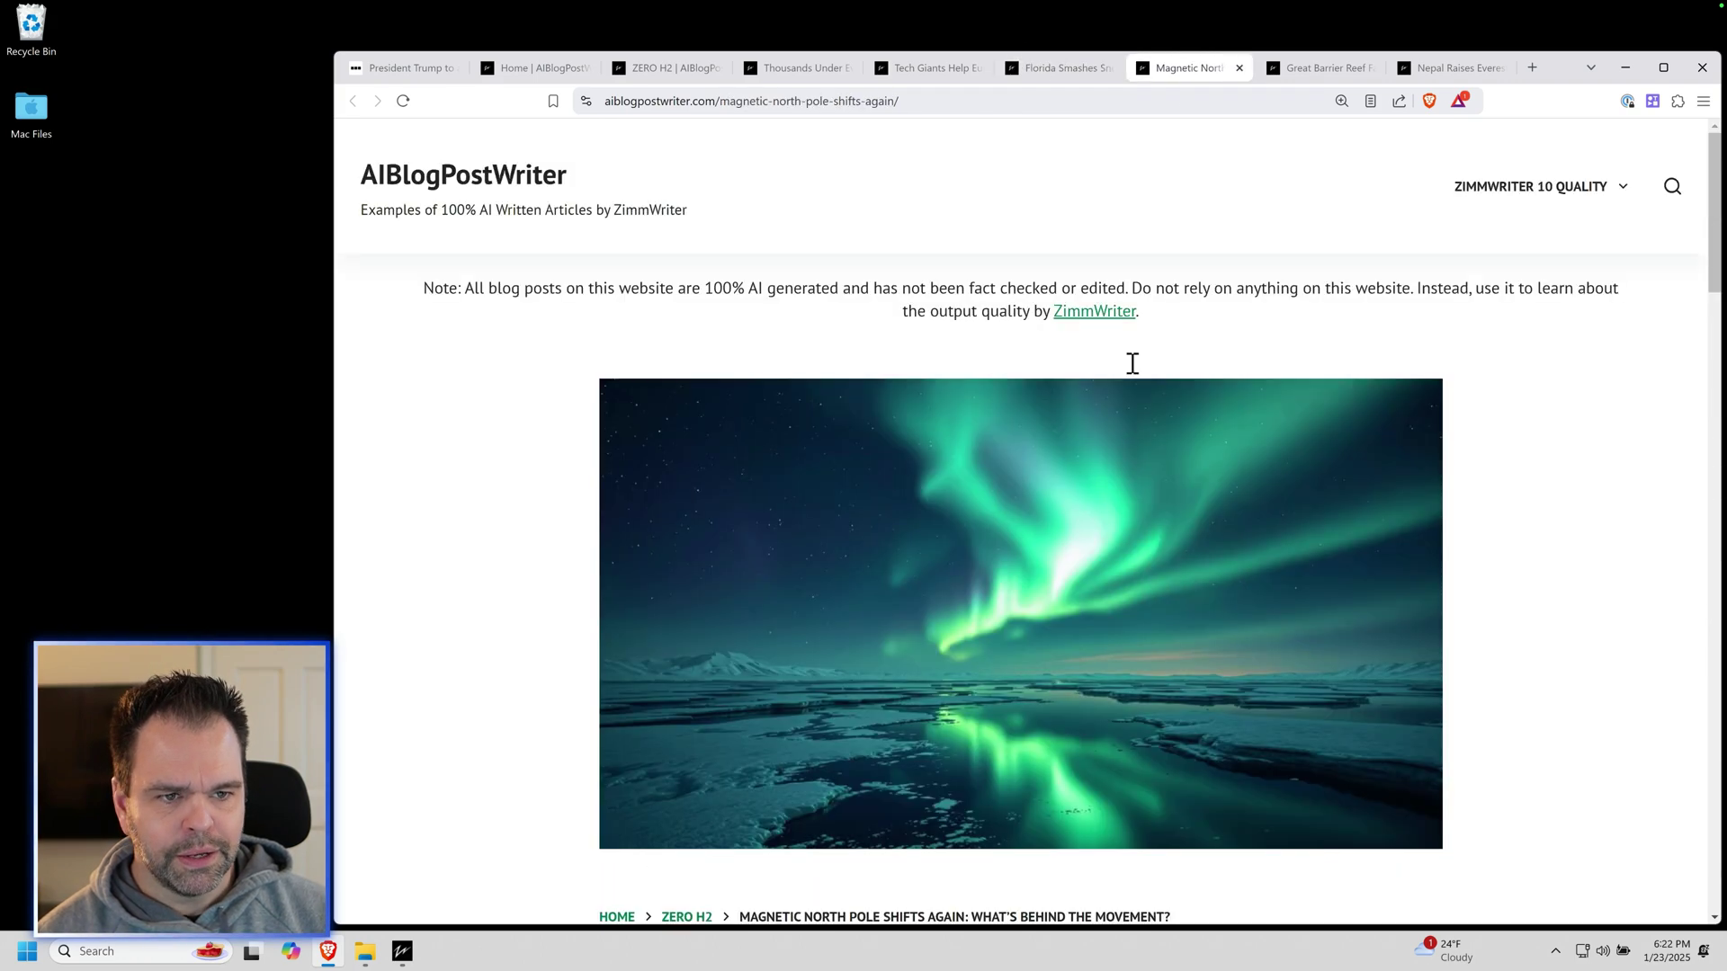
scroll(1097, 508, down, 3)
scroll(1006, 670, down, 3)
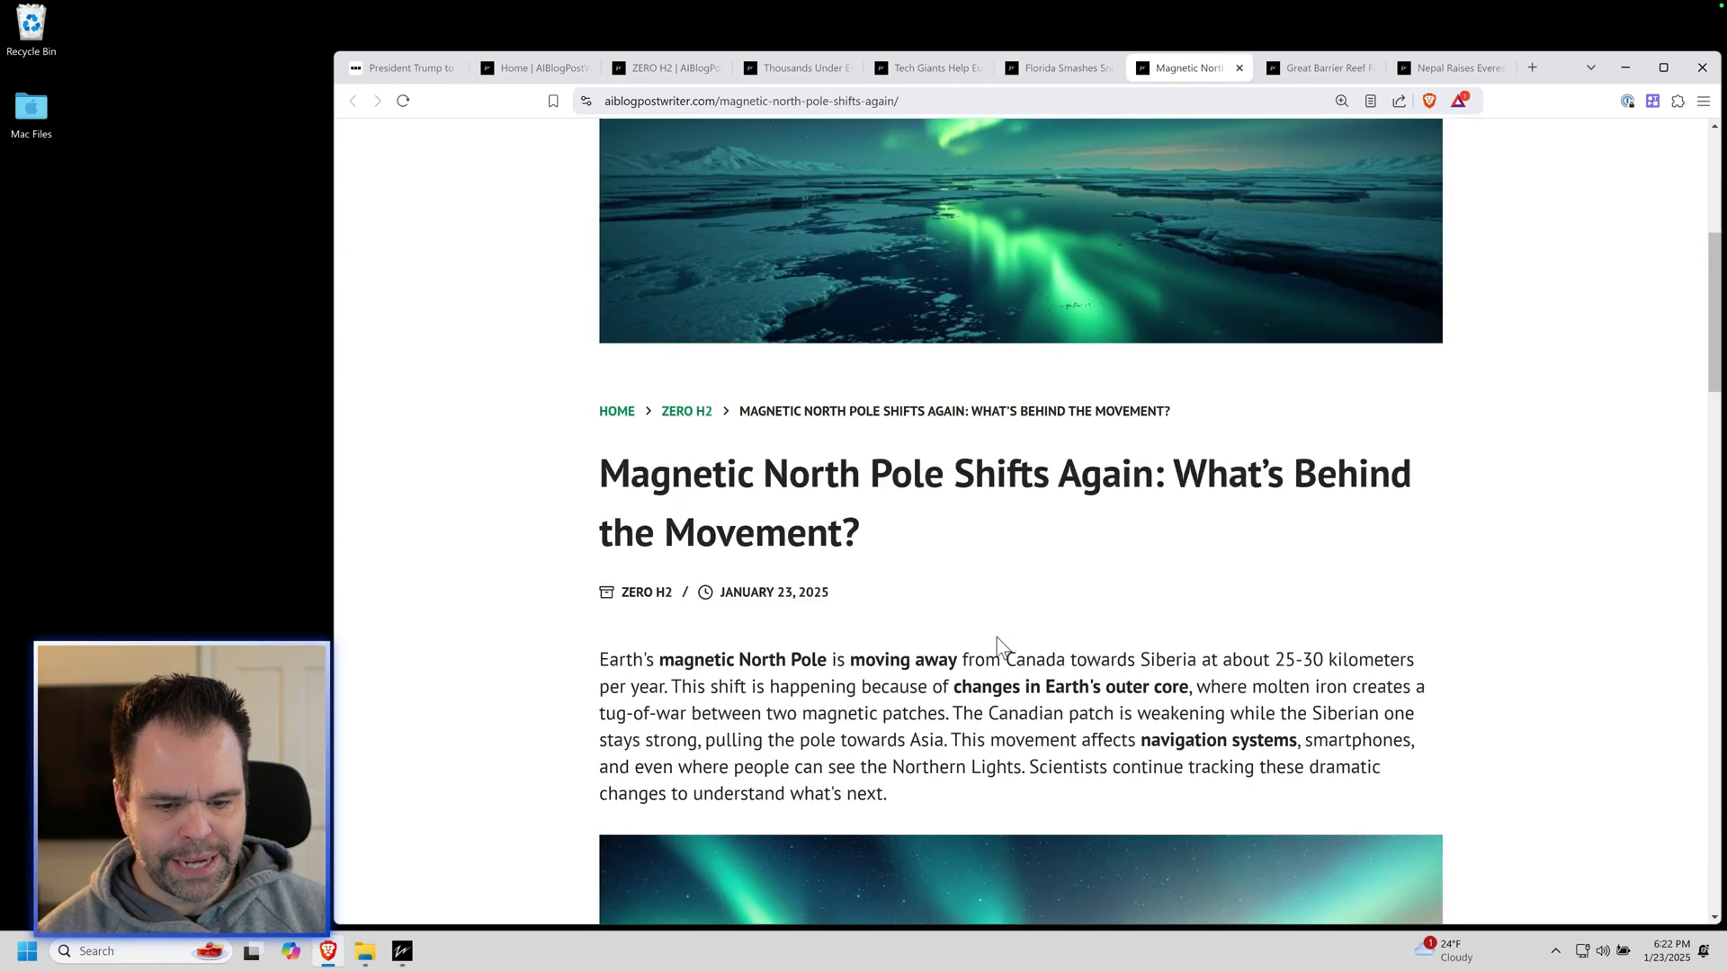
scroll(933, 320, down, 3)
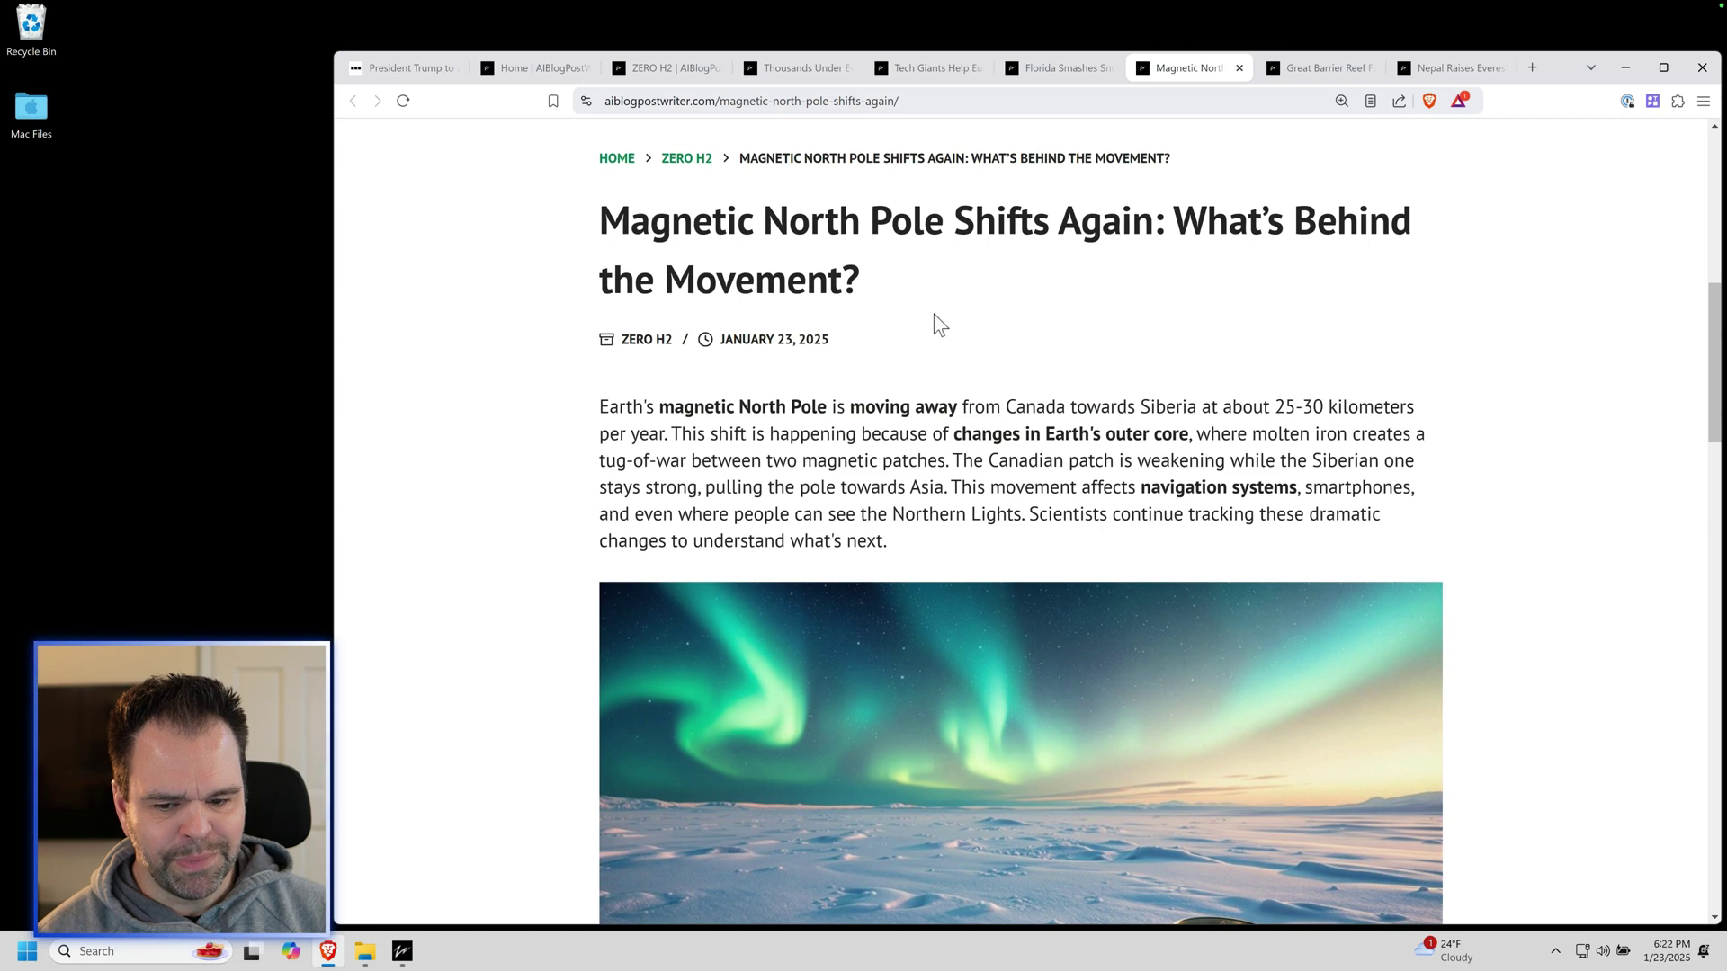
scroll(925, 317, up, 6)
scroll(955, 320, down, 3)
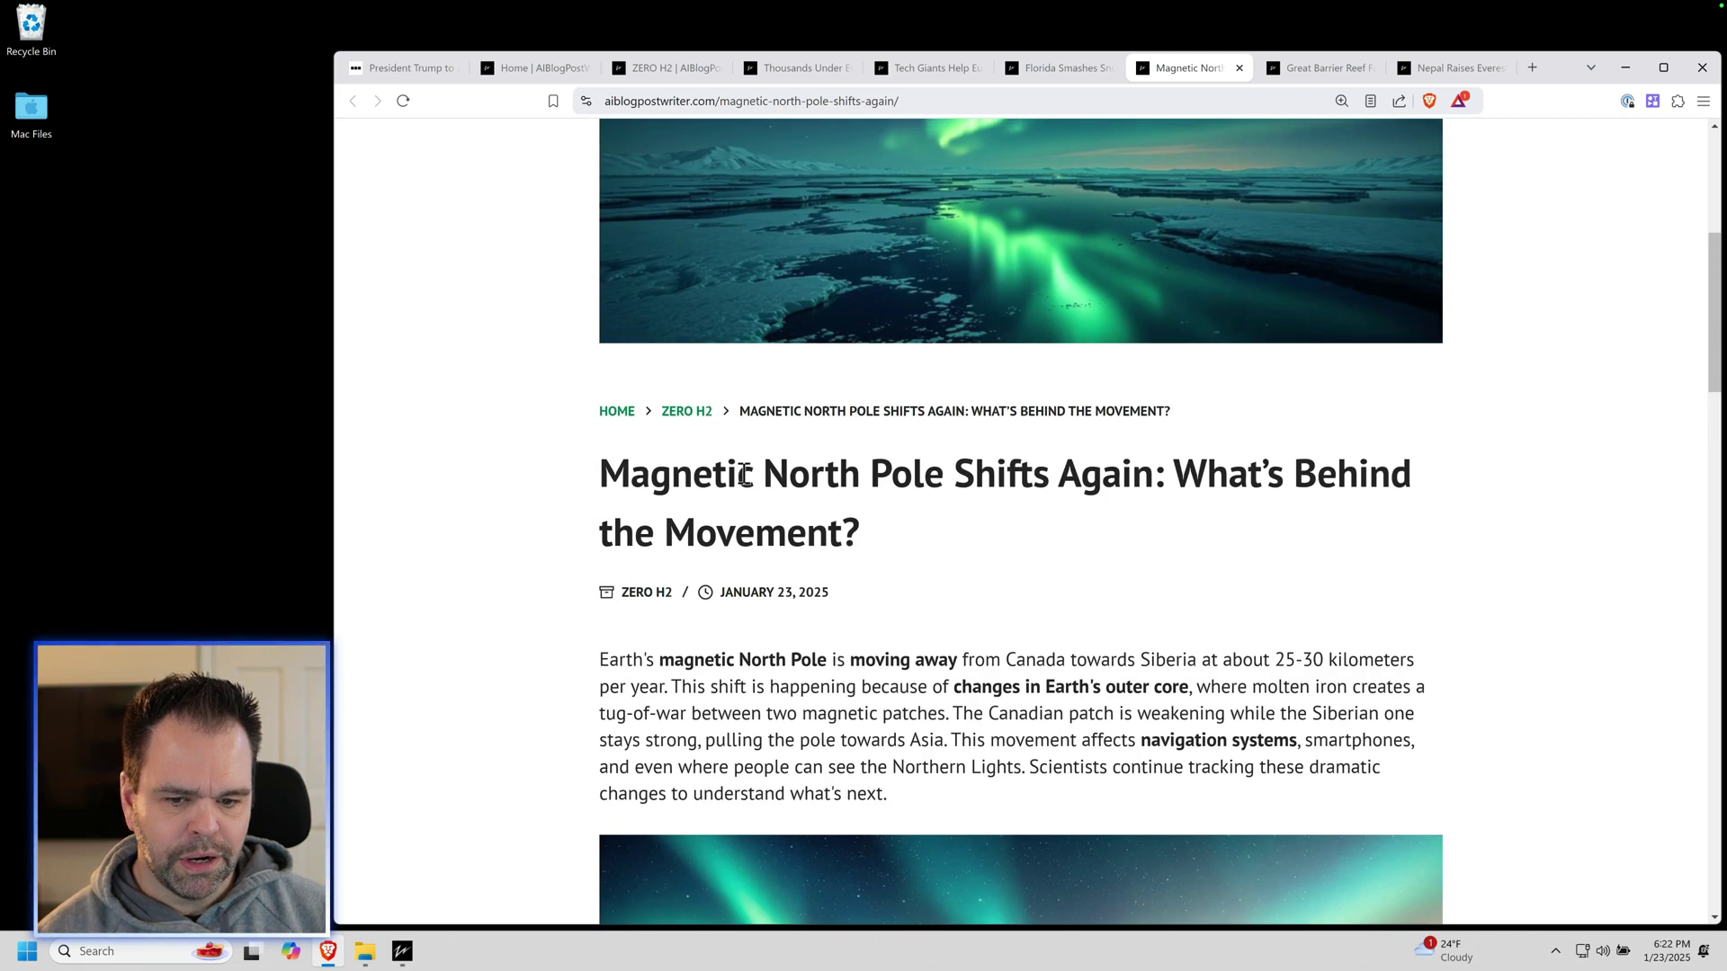
scroll(827, 405, down, 3)
drag(849, 400, 904, 481)
scroll(934, 500, down, 6)
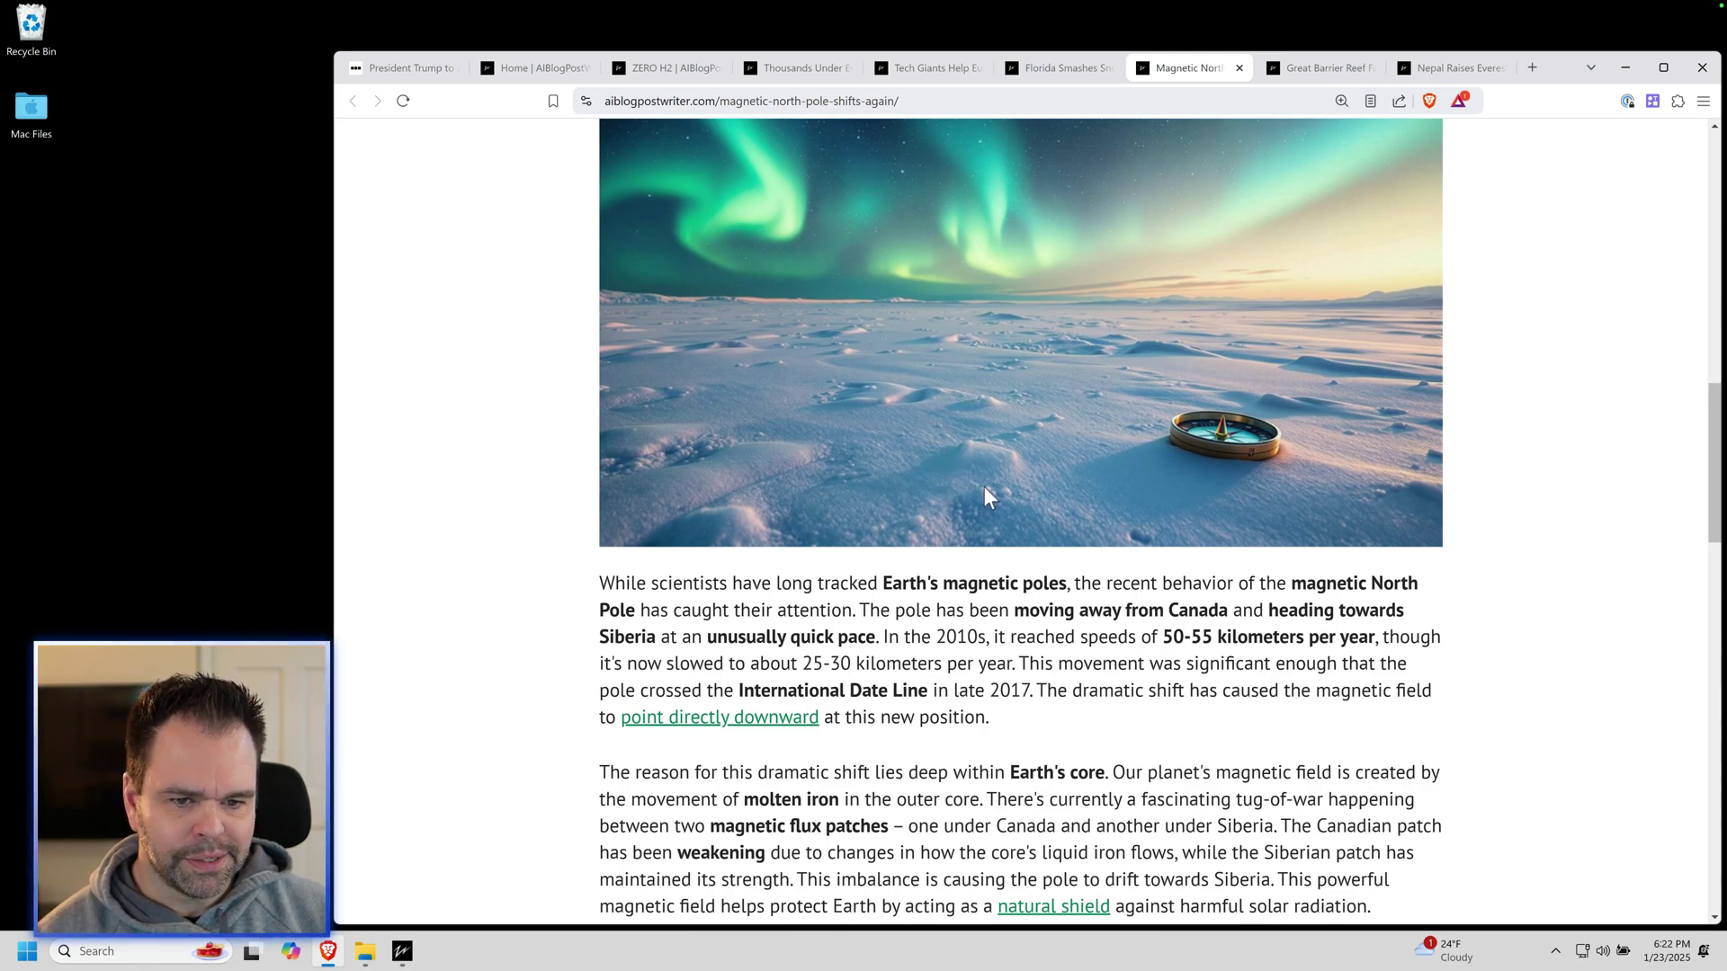
scroll(984, 488, down, 3)
drag(944, 384, 999, 629)
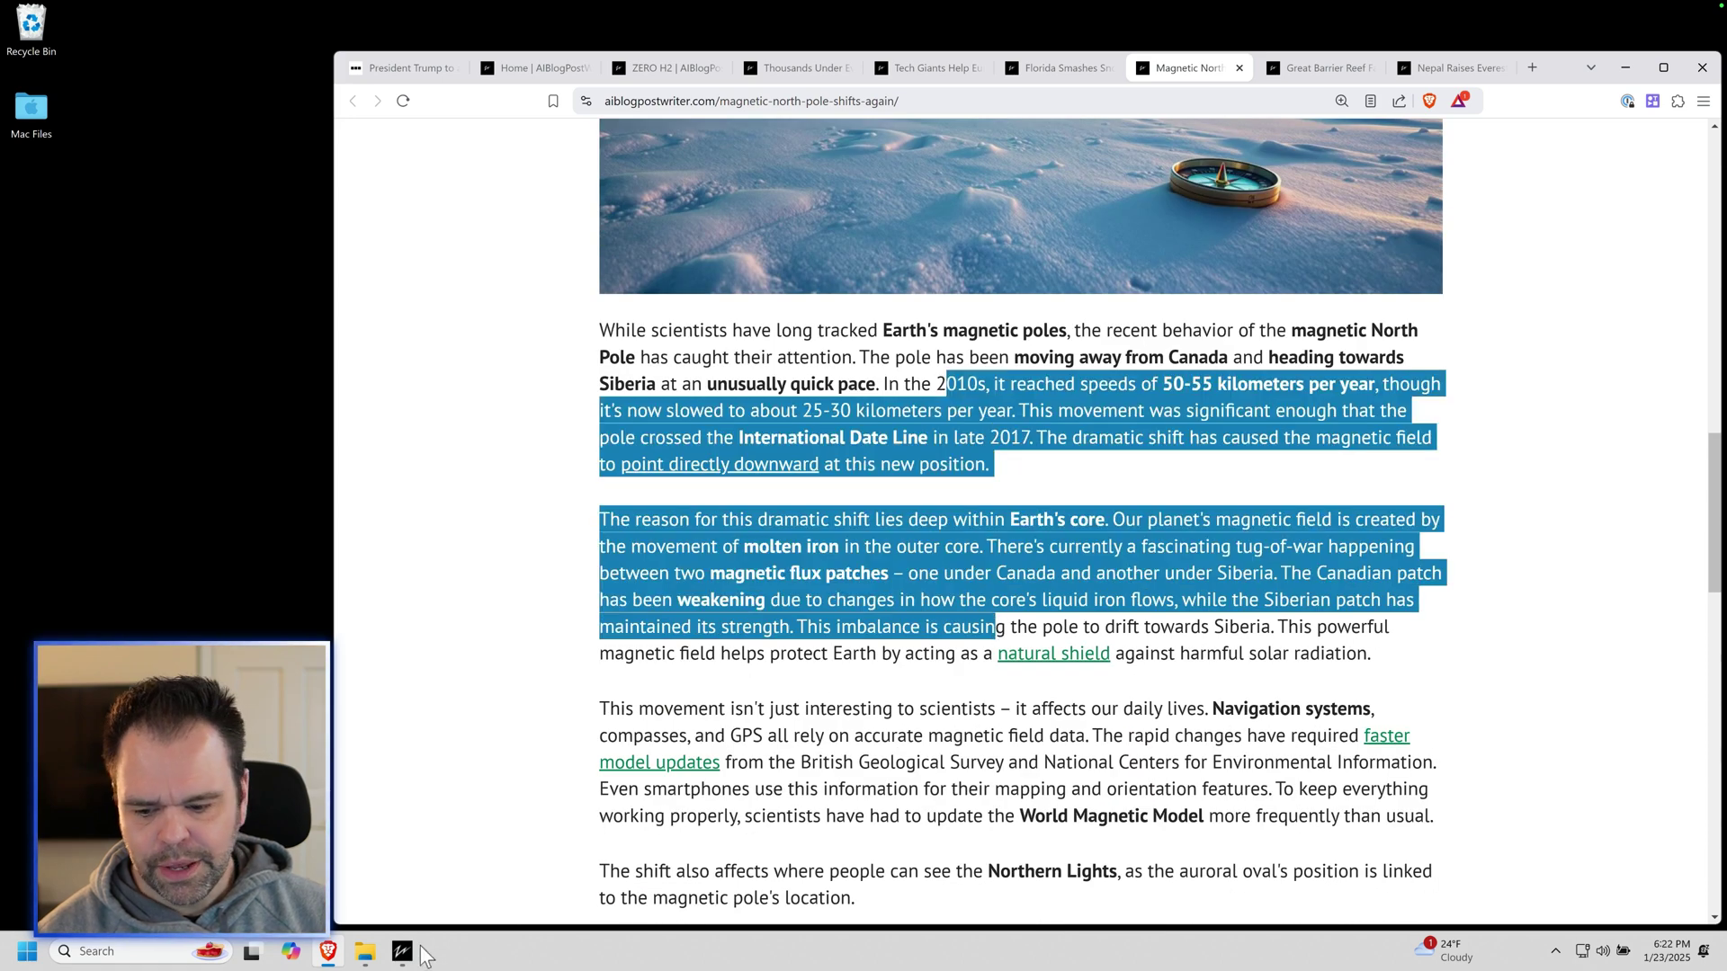
mouse_move(402, 952)
click(449, 868)
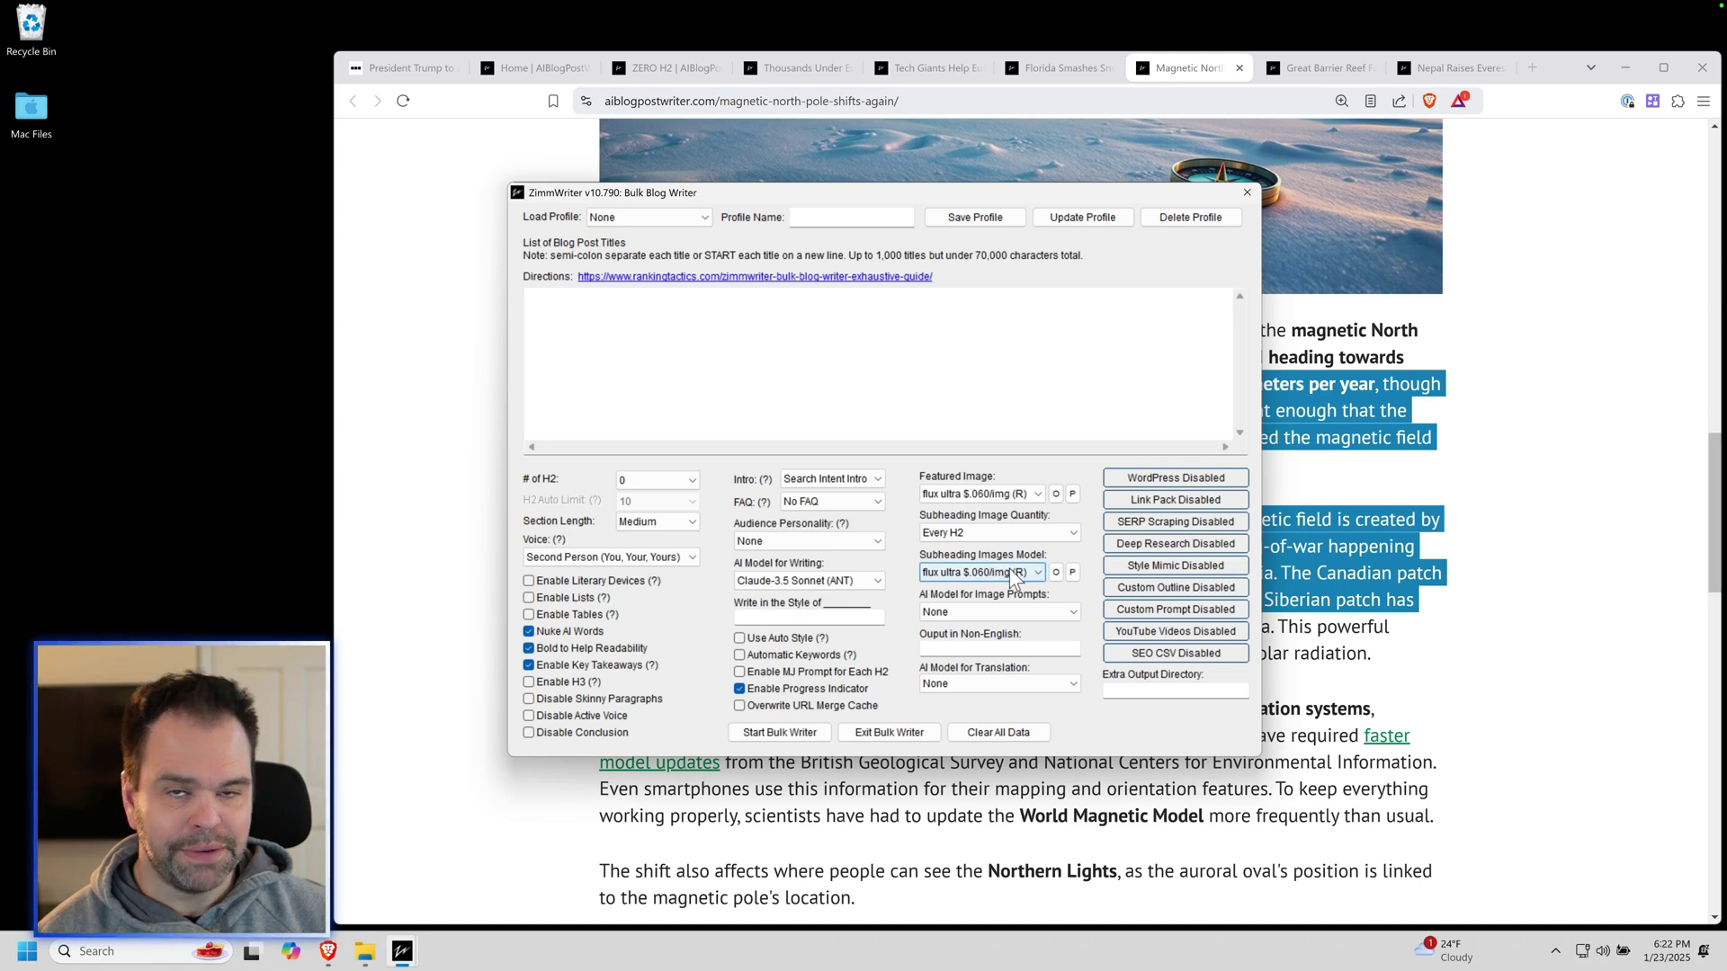
Switch off Key Takeaways, then return to the Magnetic North Pole article.
click(584, 666)
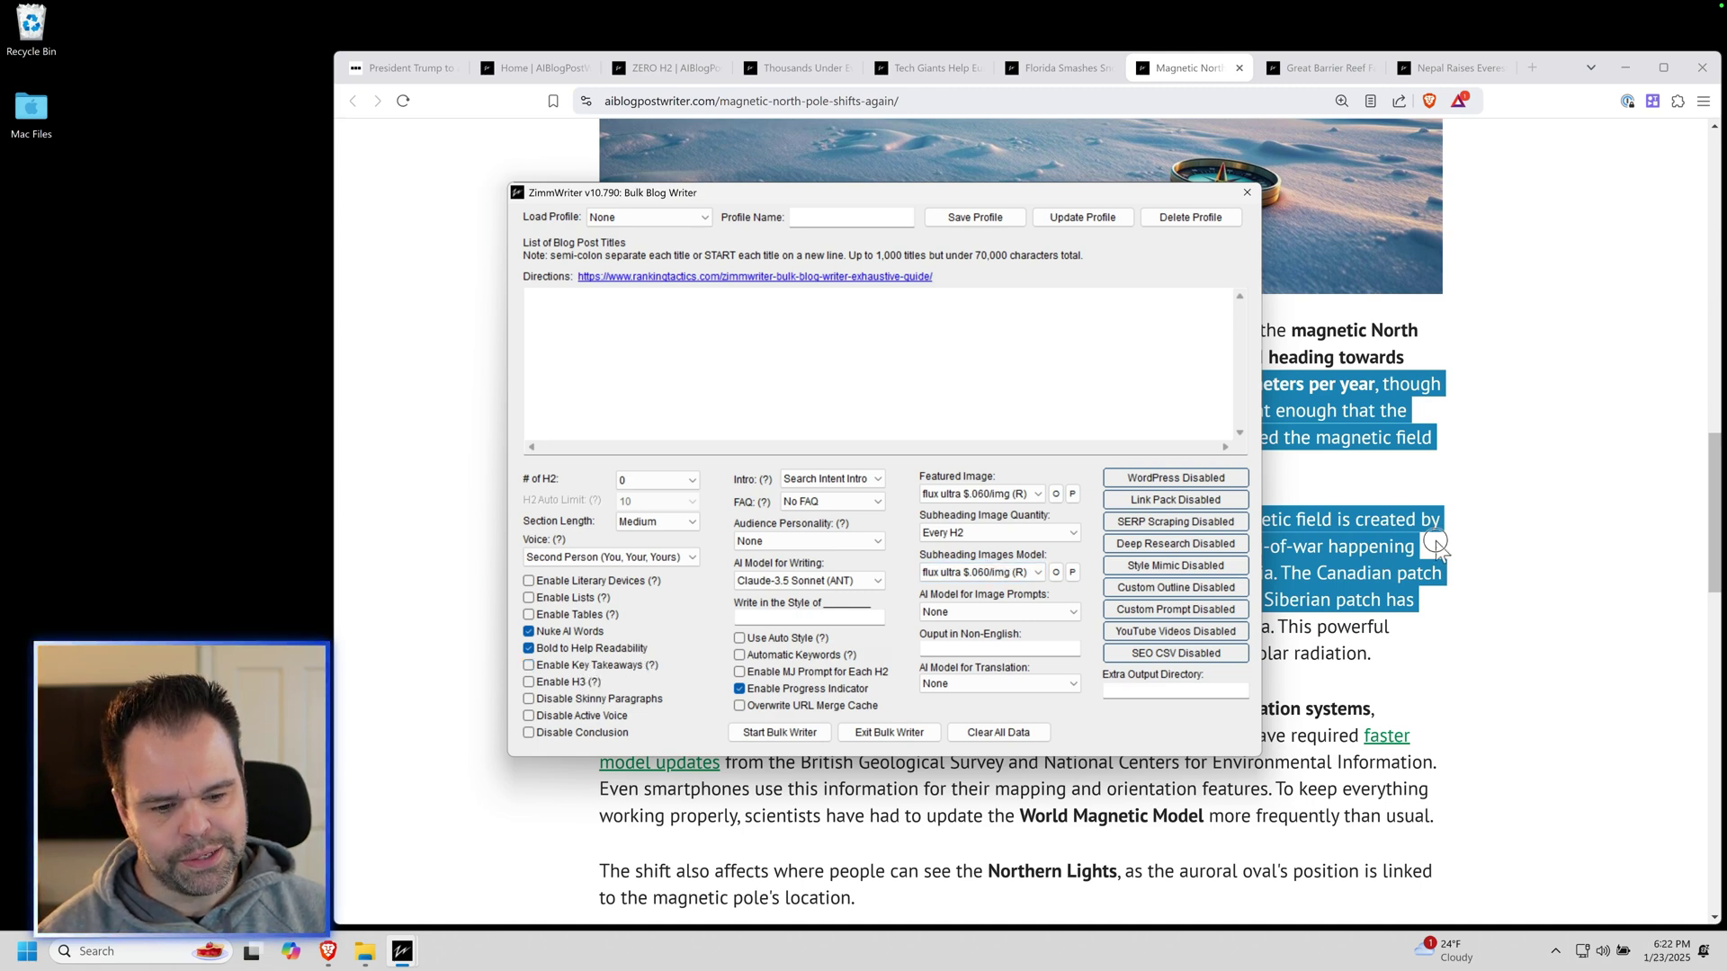
click(1436, 545)
scroll(1373, 619, down, 1)
scroll(1367, 617, down, 15)
Scroll the Great Barrier Reef example article down to its FAQ section.
scroll(1364, 614, up, 15)
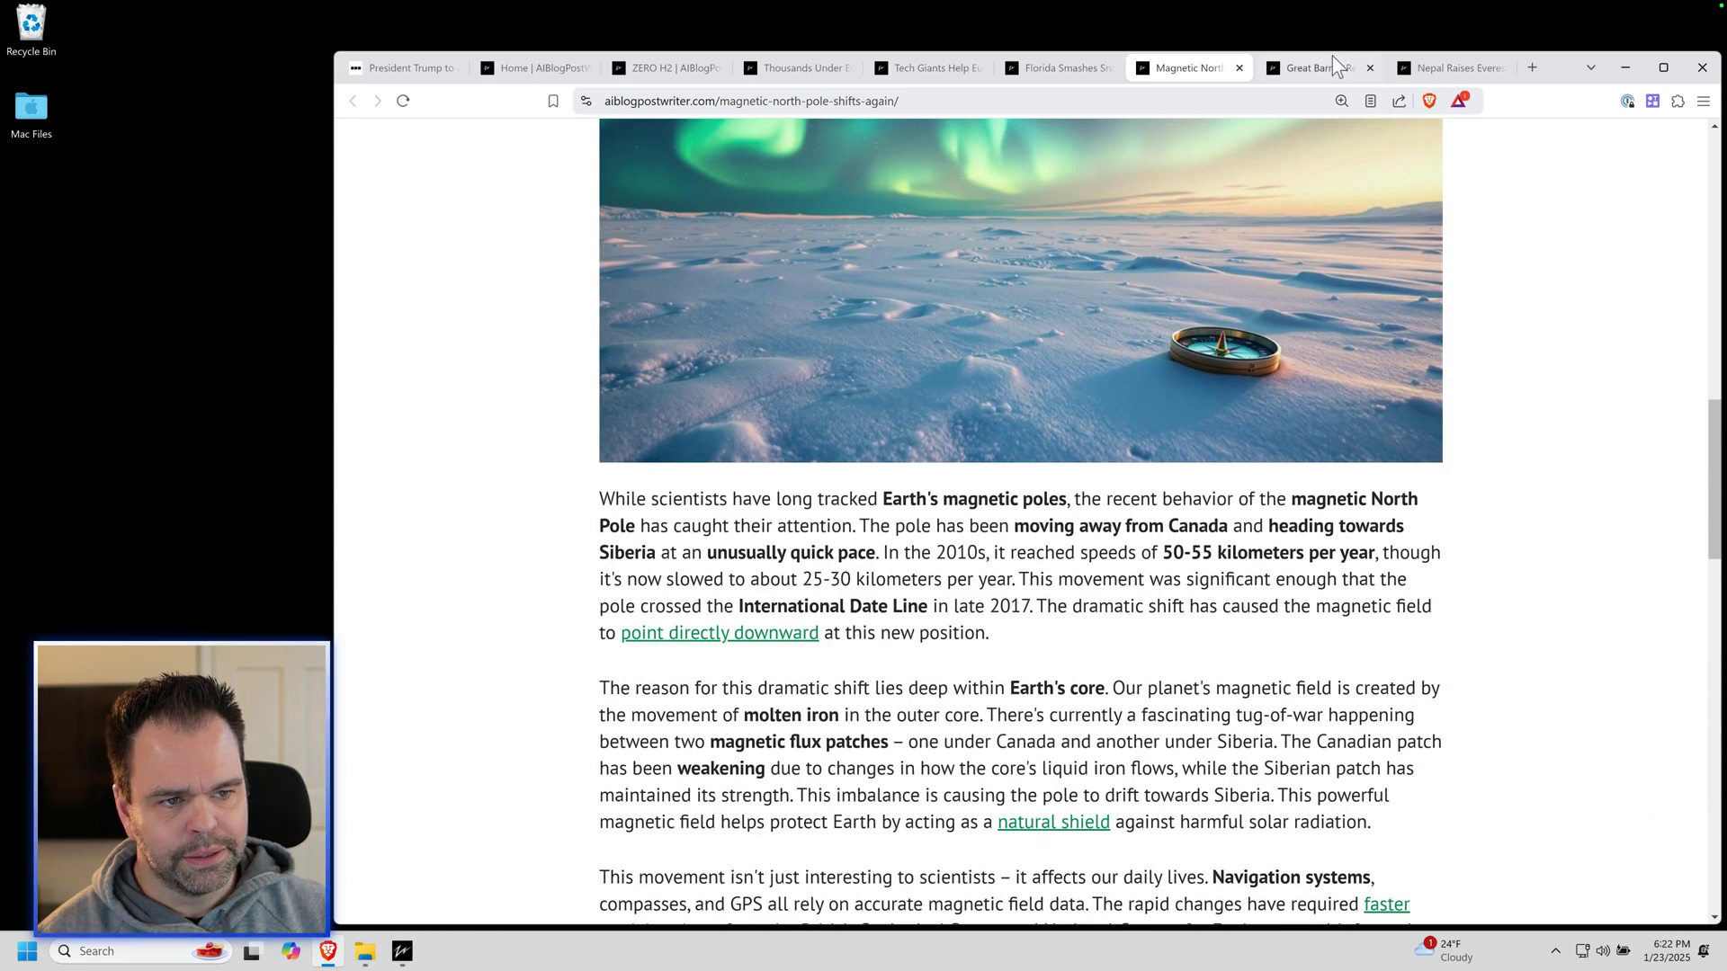
click(1320, 67)
scroll(881, 574, down, 3)
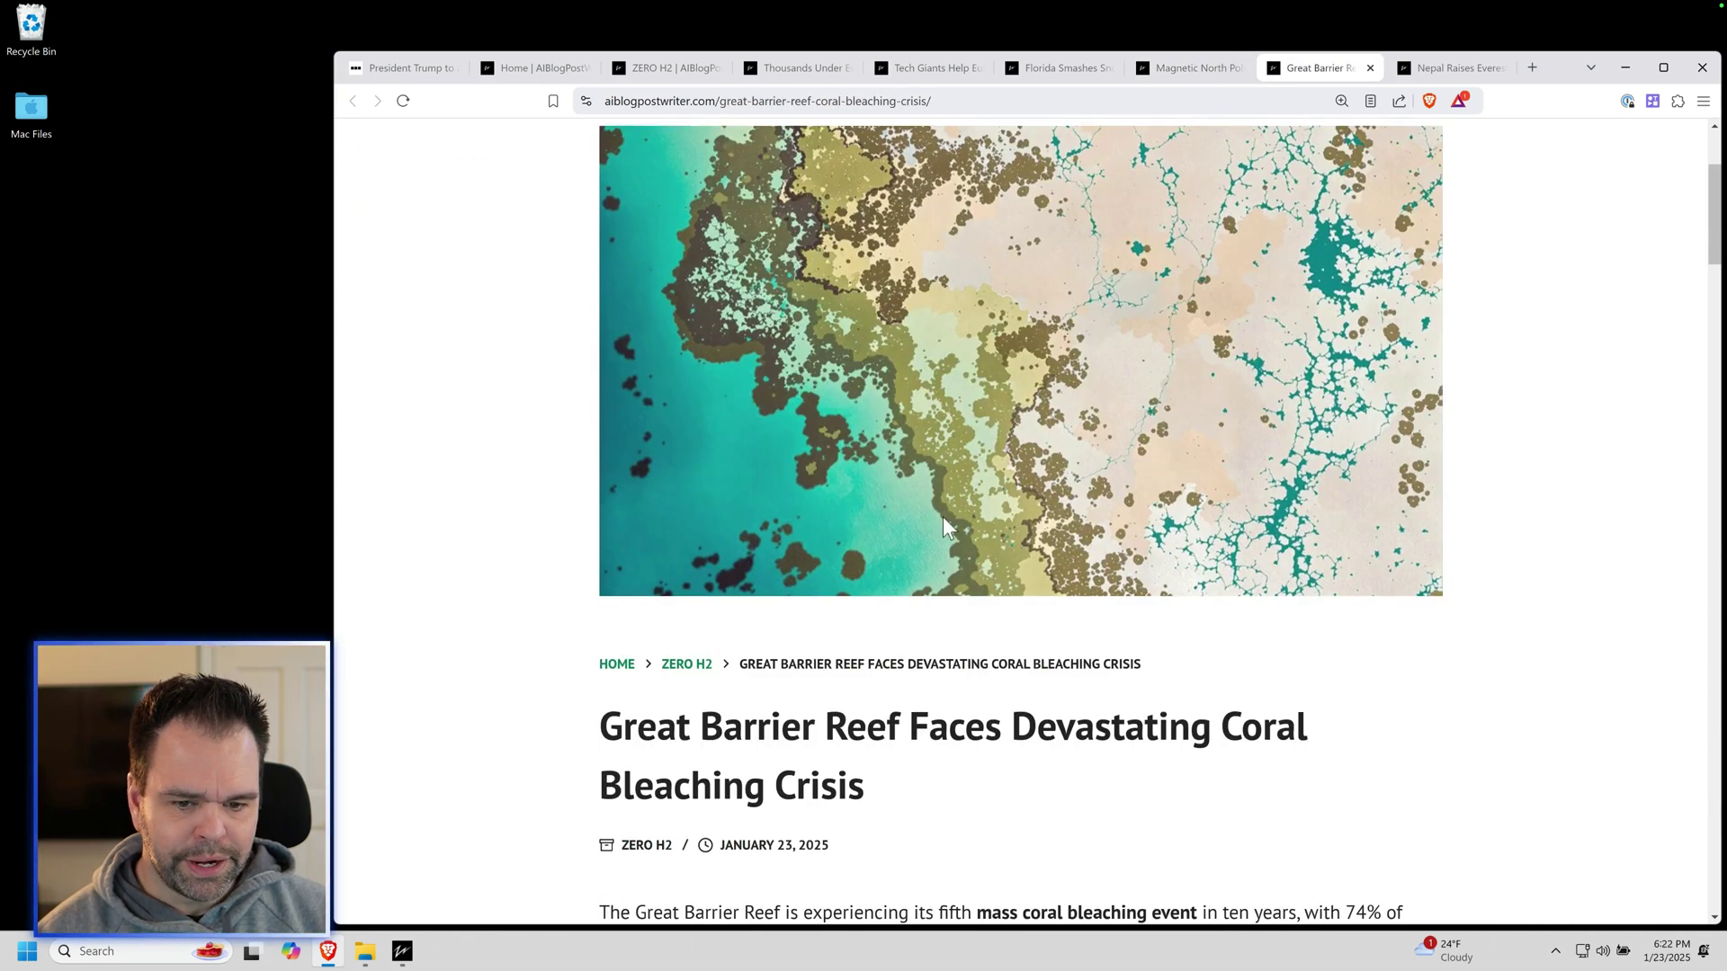
scroll(908, 432, down, 3)
scroll(879, 586, down, 6)
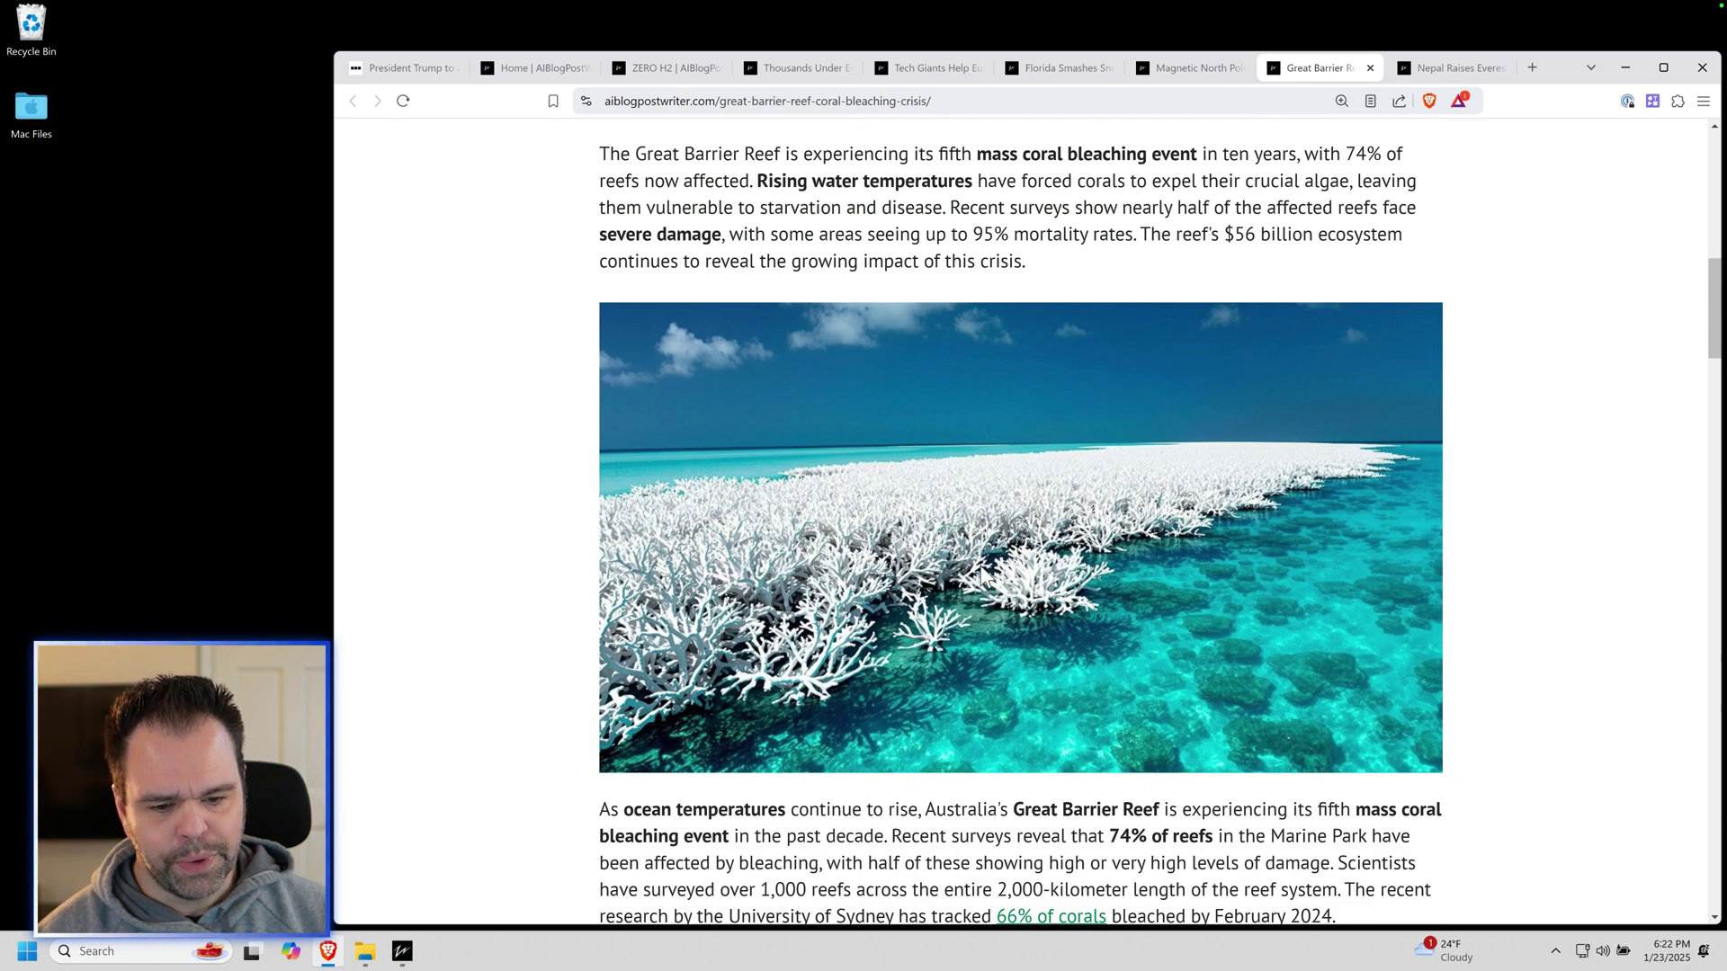
scroll(998, 472, down, 3)
scroll(814, 612, down, 14)
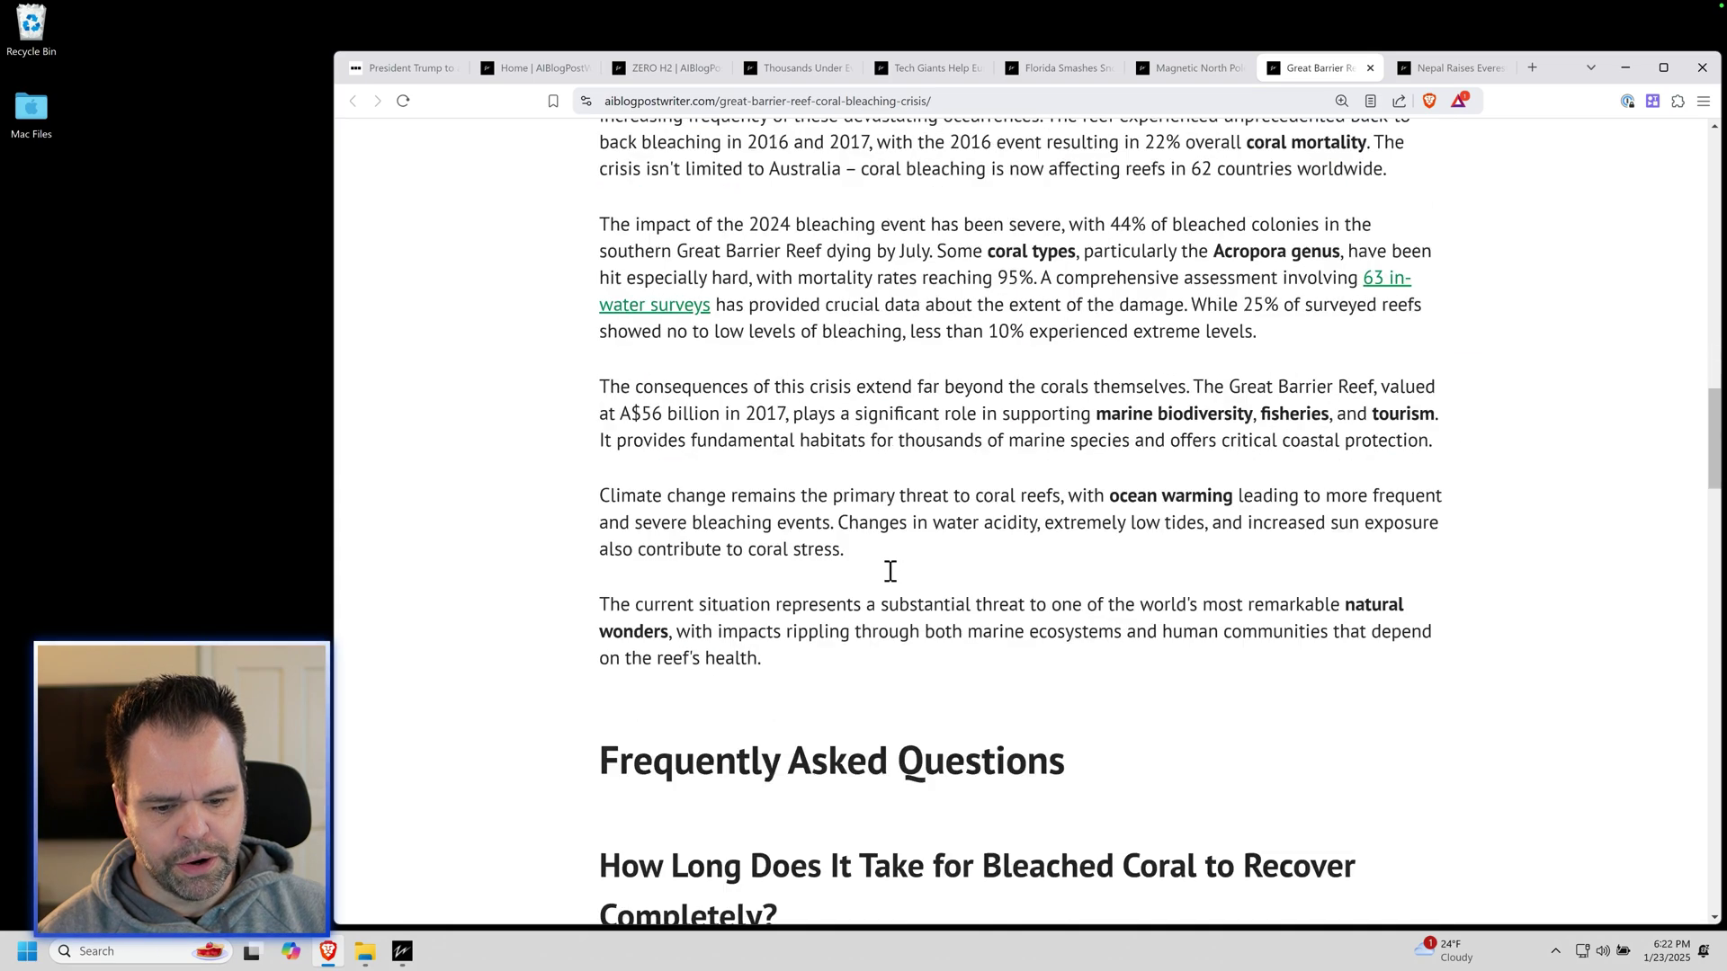
scroll(814, 515, down, 3)
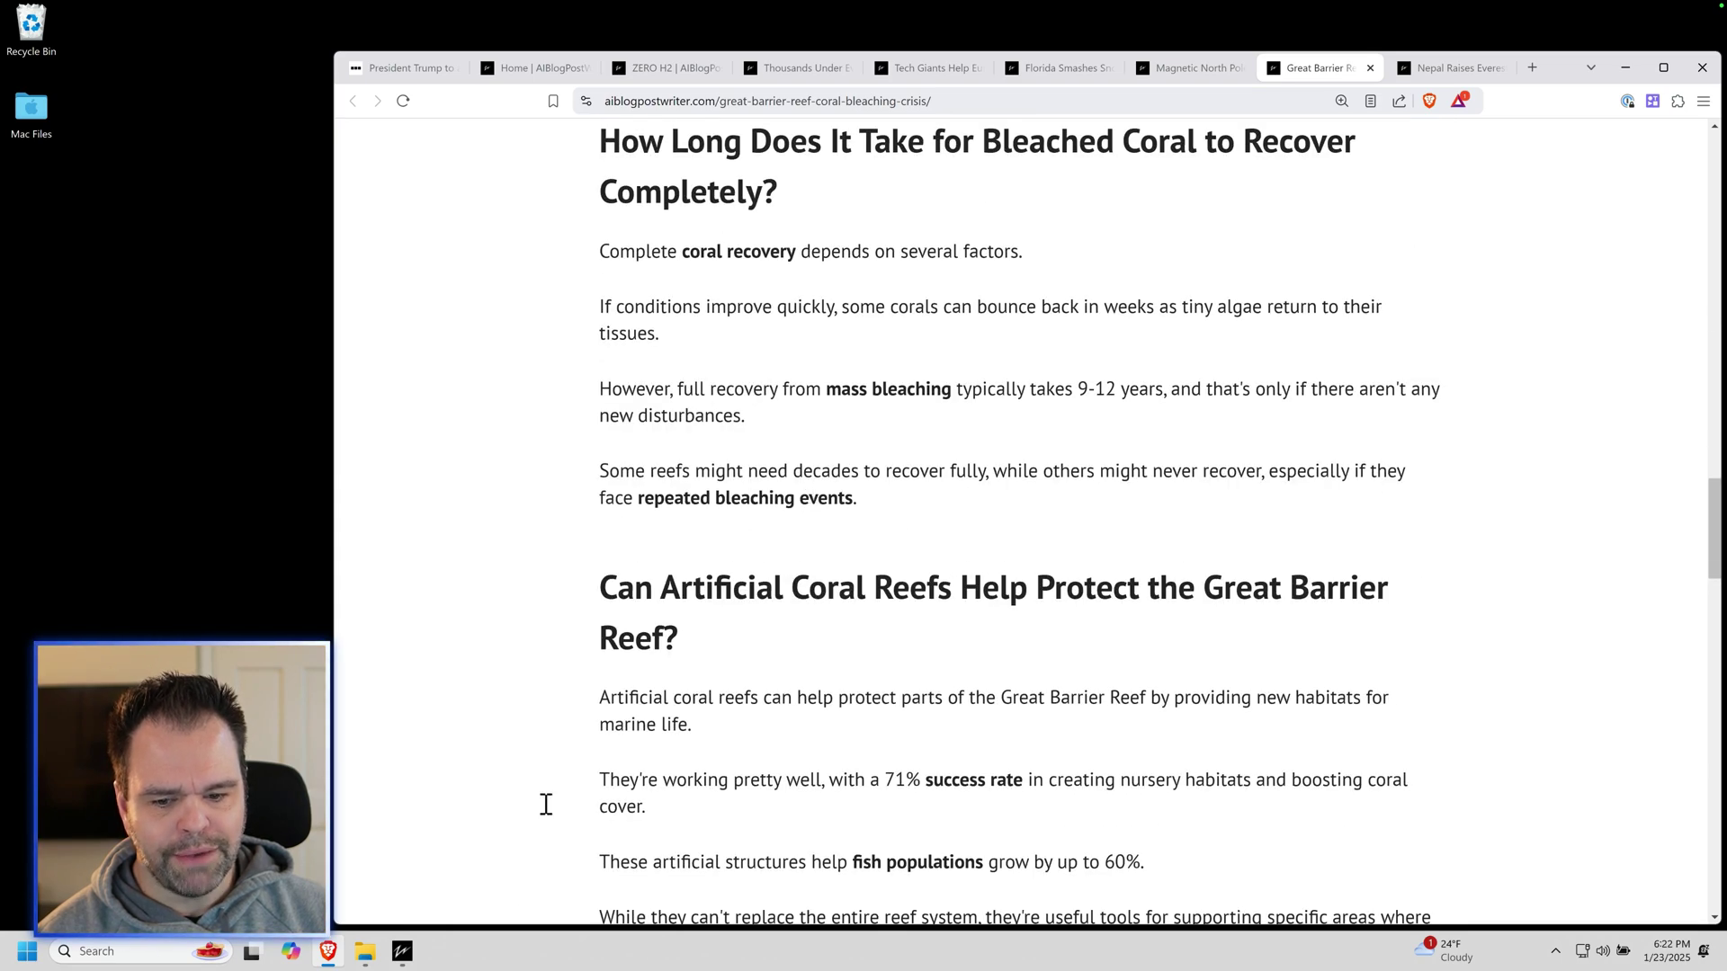
Set ZimmWriter's FAQ option to FAQ + Long Answer.
mouse_move(405, 949)
click(445, 866)
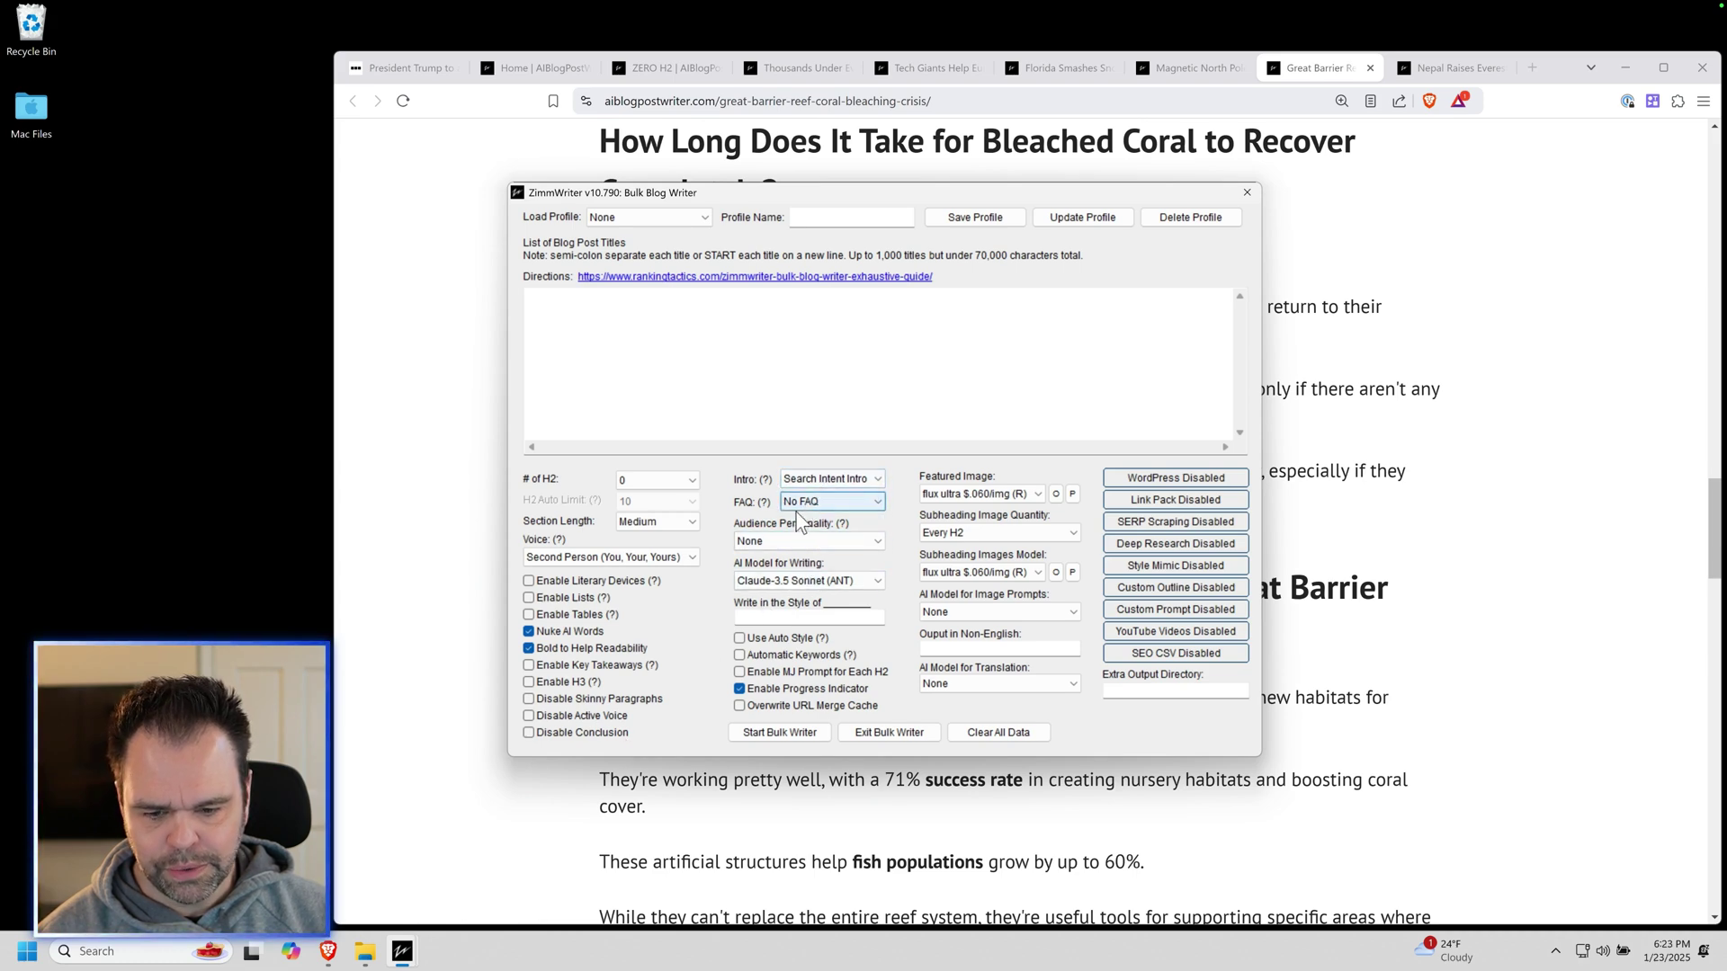
click(837, 502)
click(848, 537)
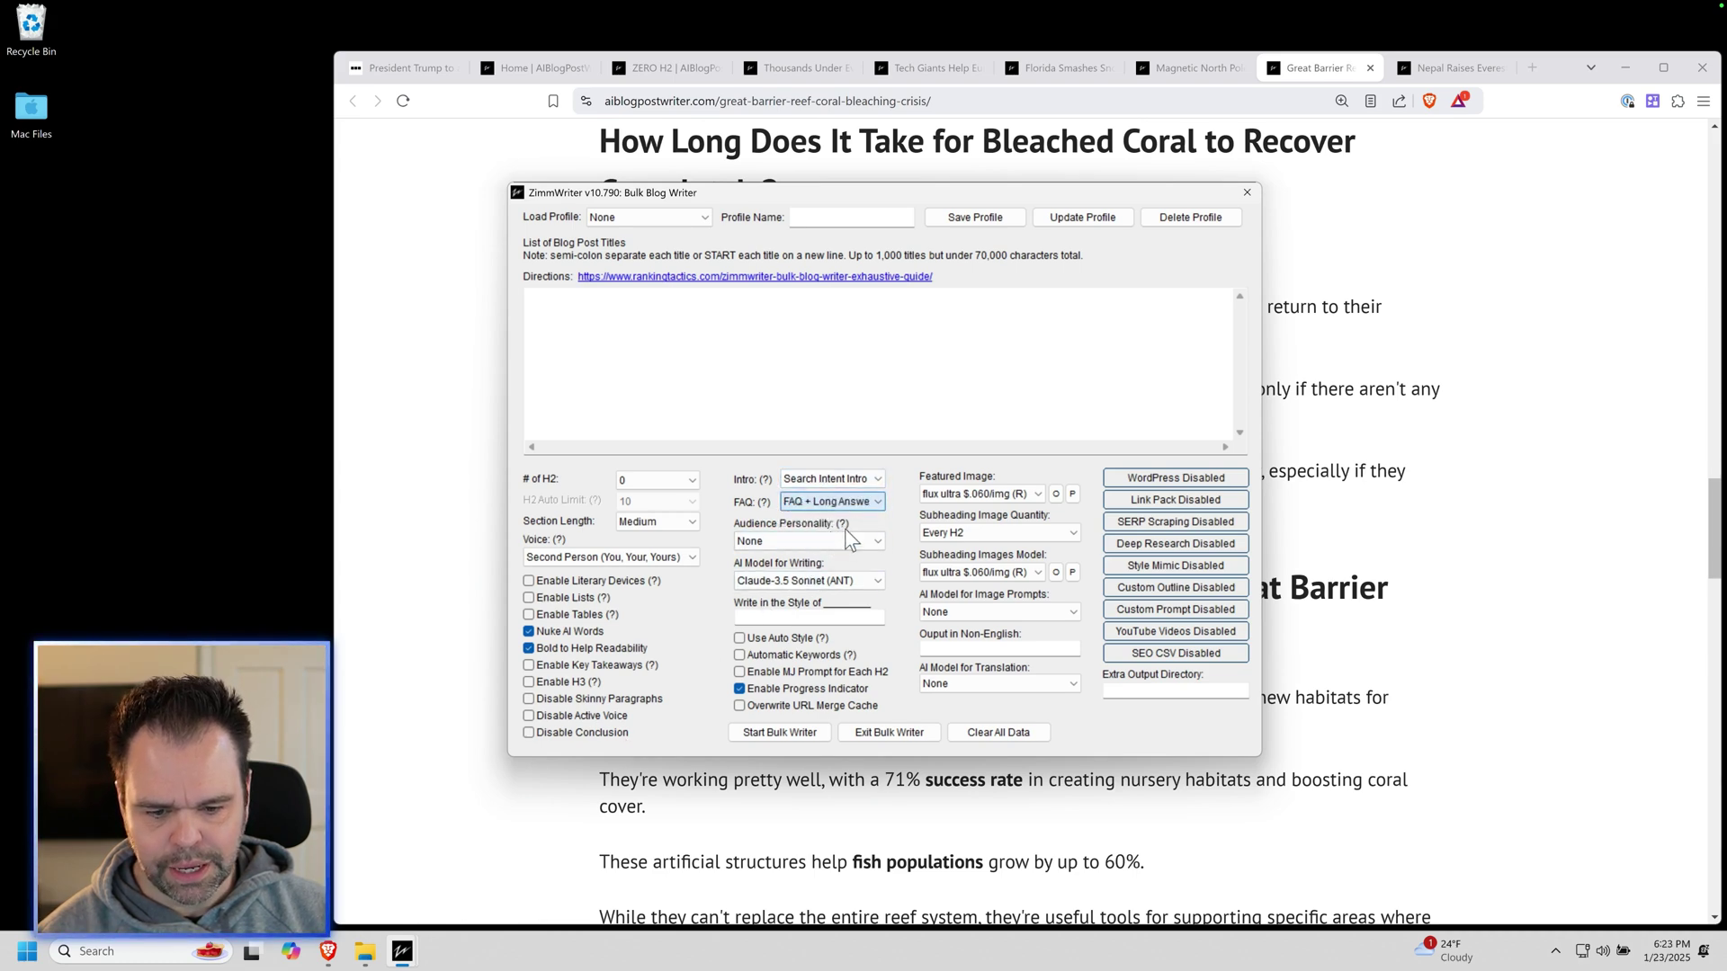
Scroll the Nepal Everest permit article down to its FAQ section.
click(1491, 266)
click(1444, 68)
scroll(963, 554, down, 1)
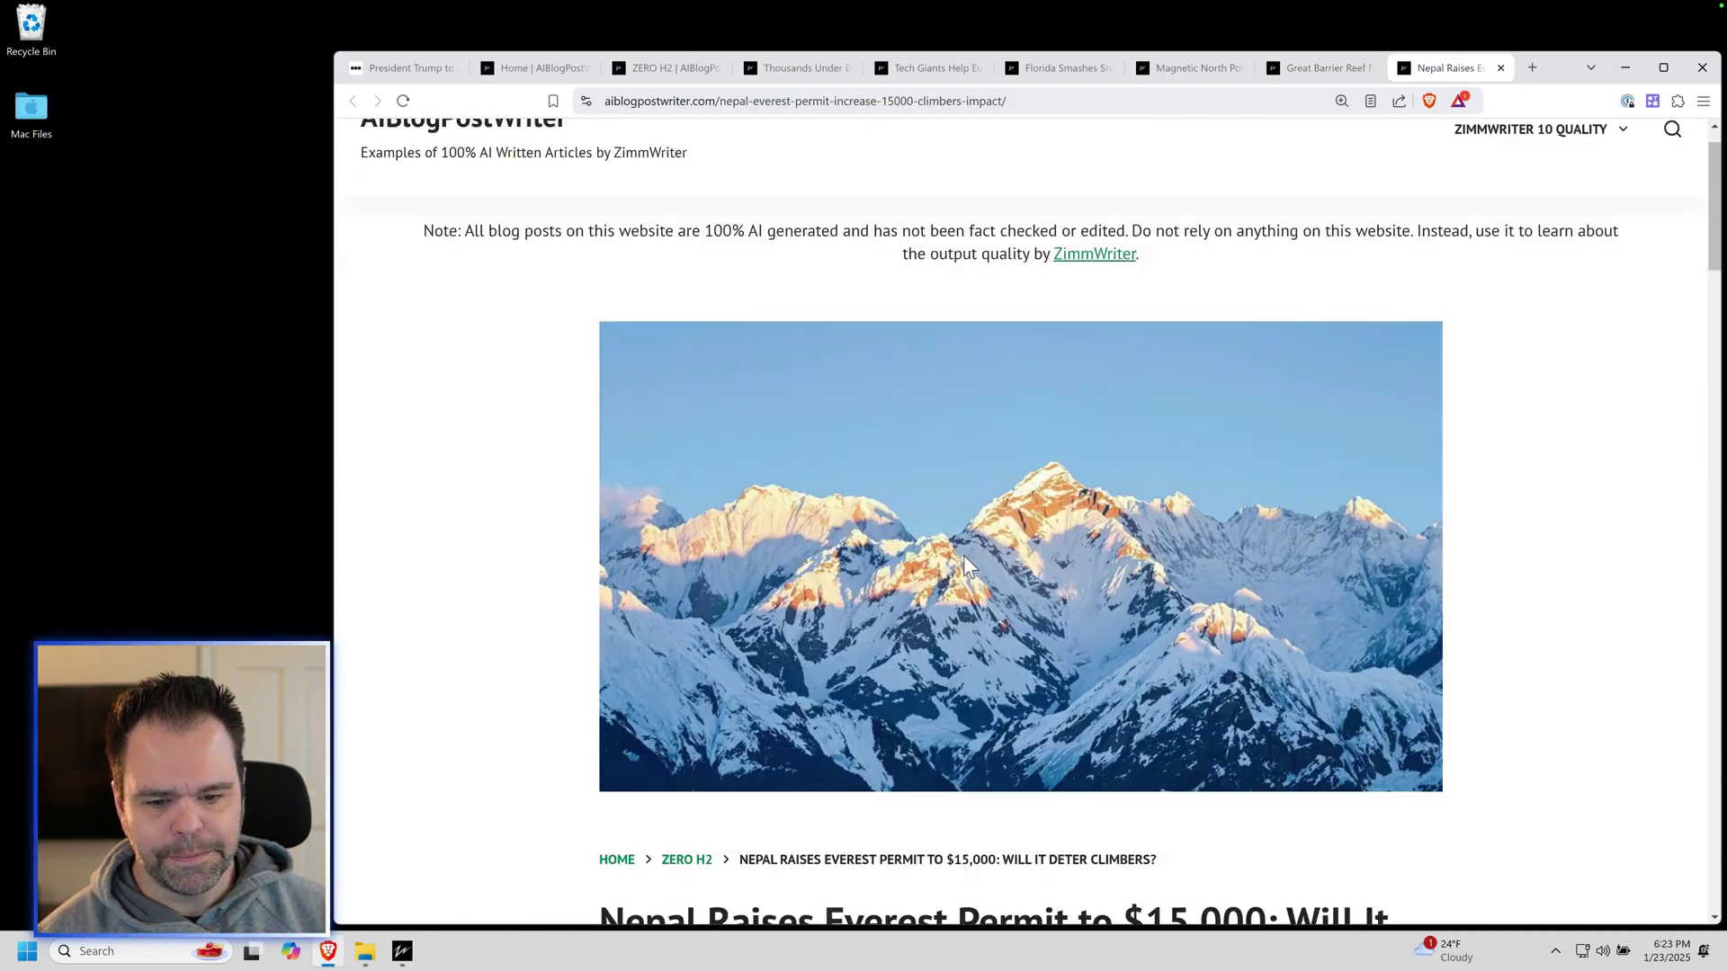
scroll(963, 554, down, 5)
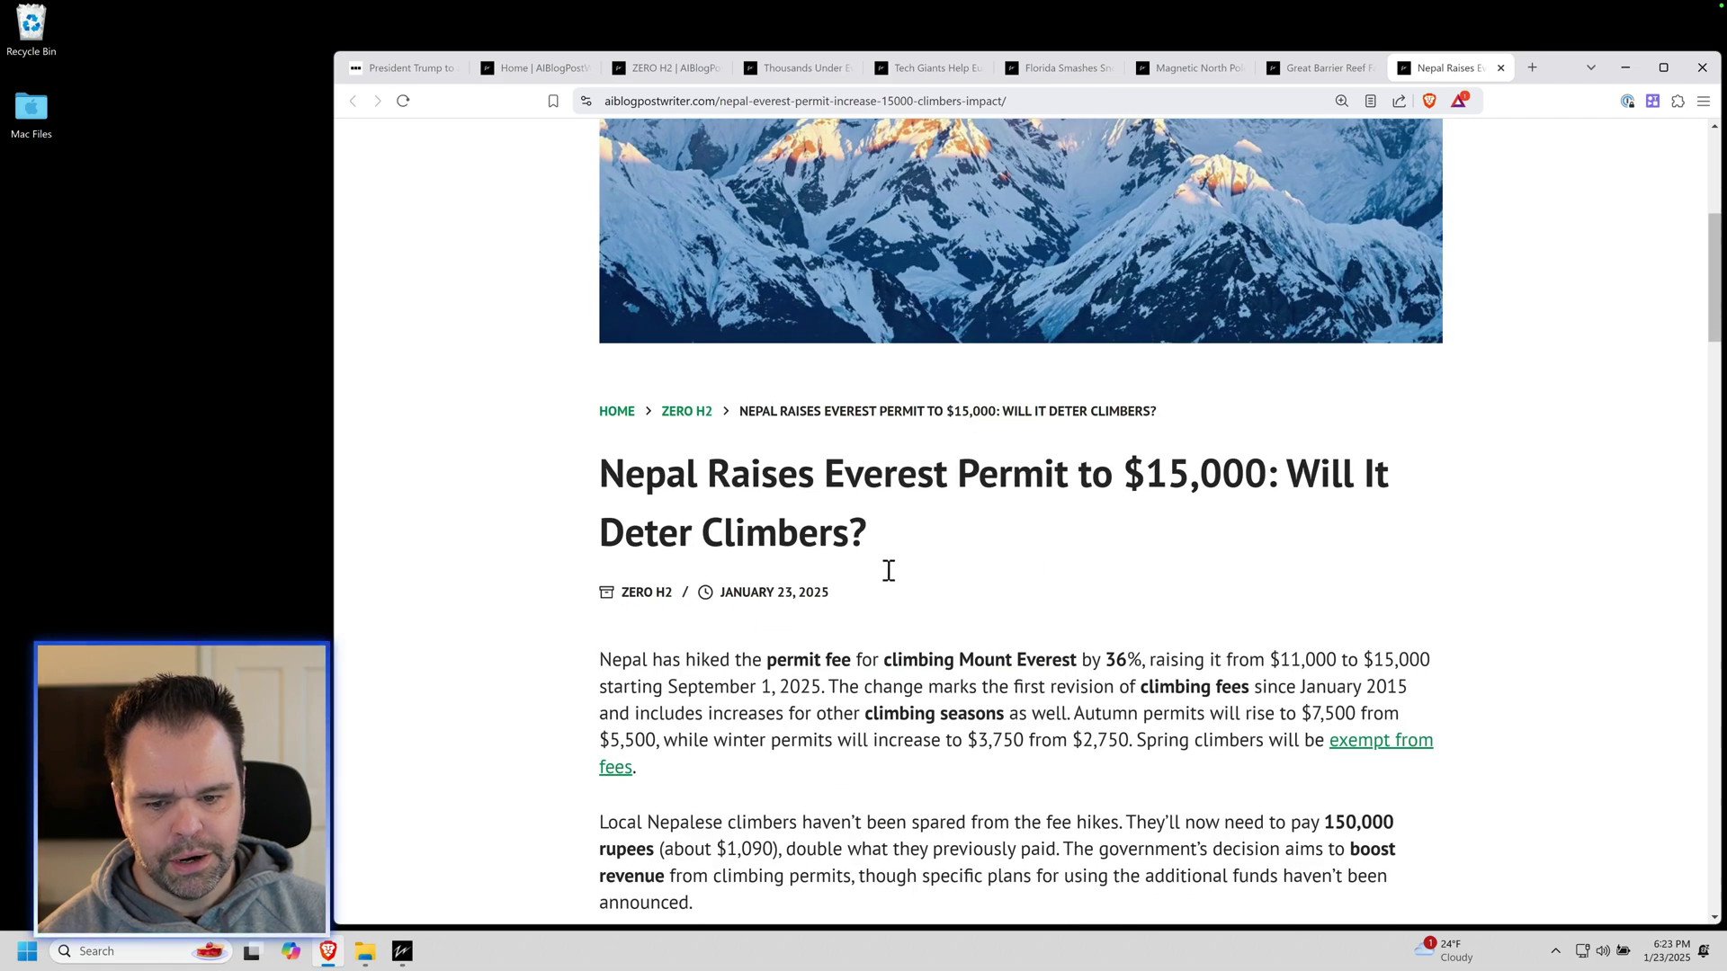
scroll(889, 571, down, 3)
scroll(913, 451, down, 8)
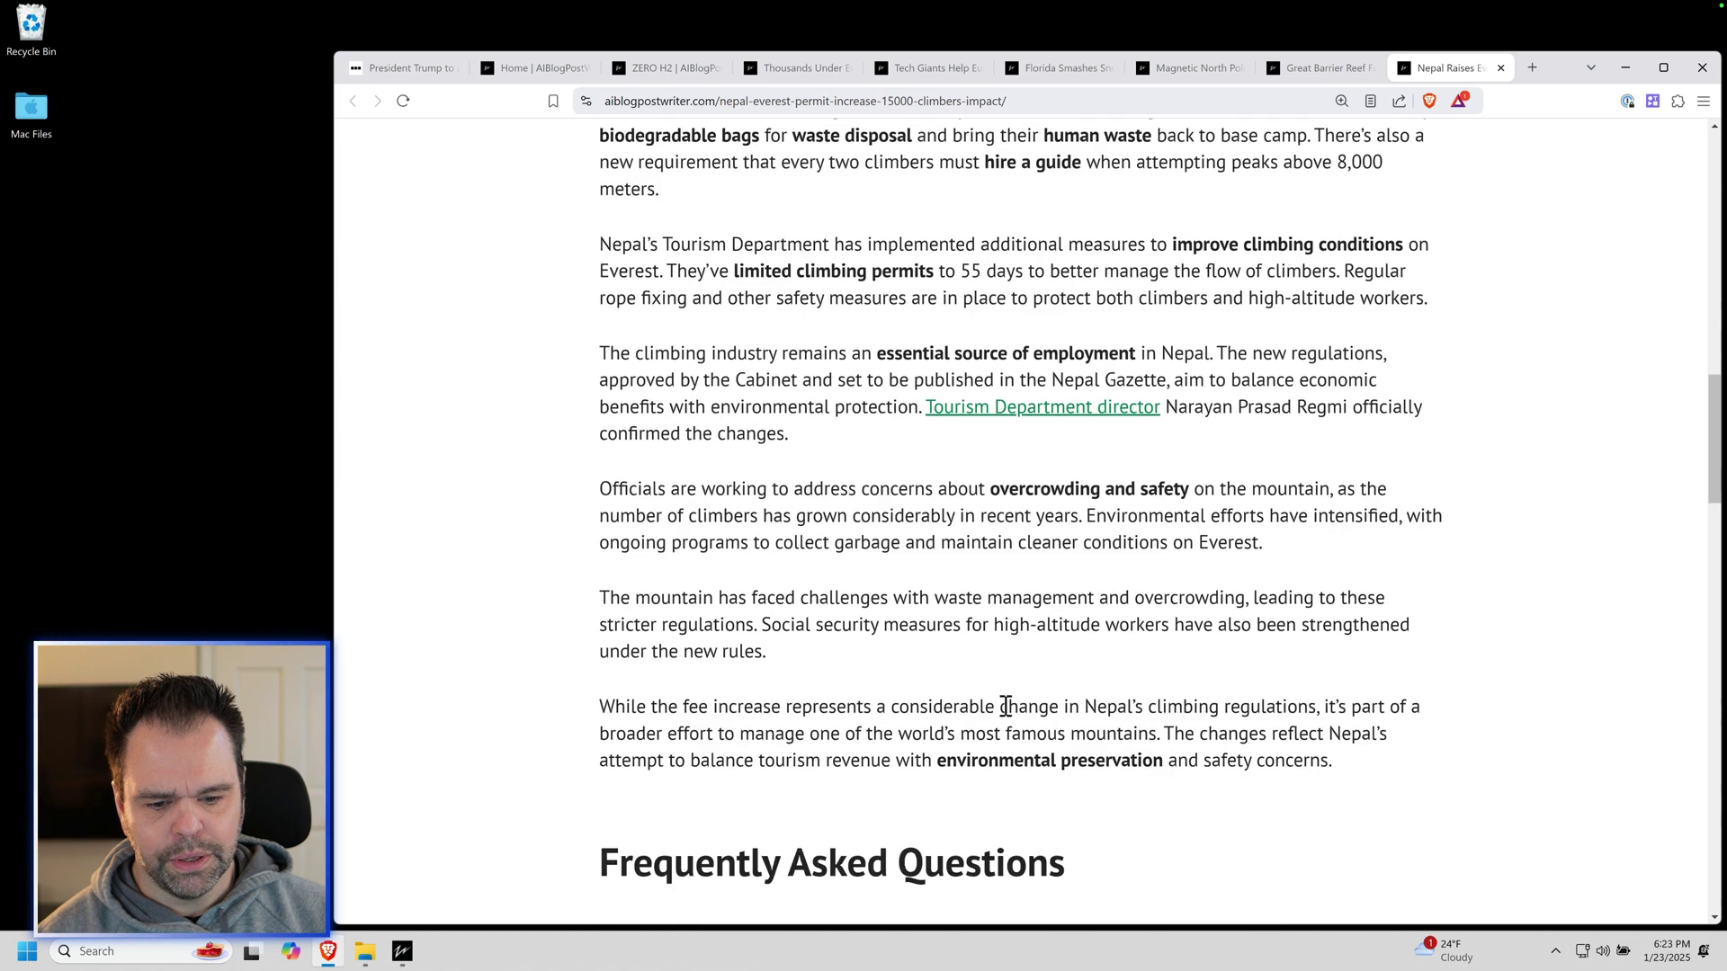
scroll(1005, 705, down, 5)
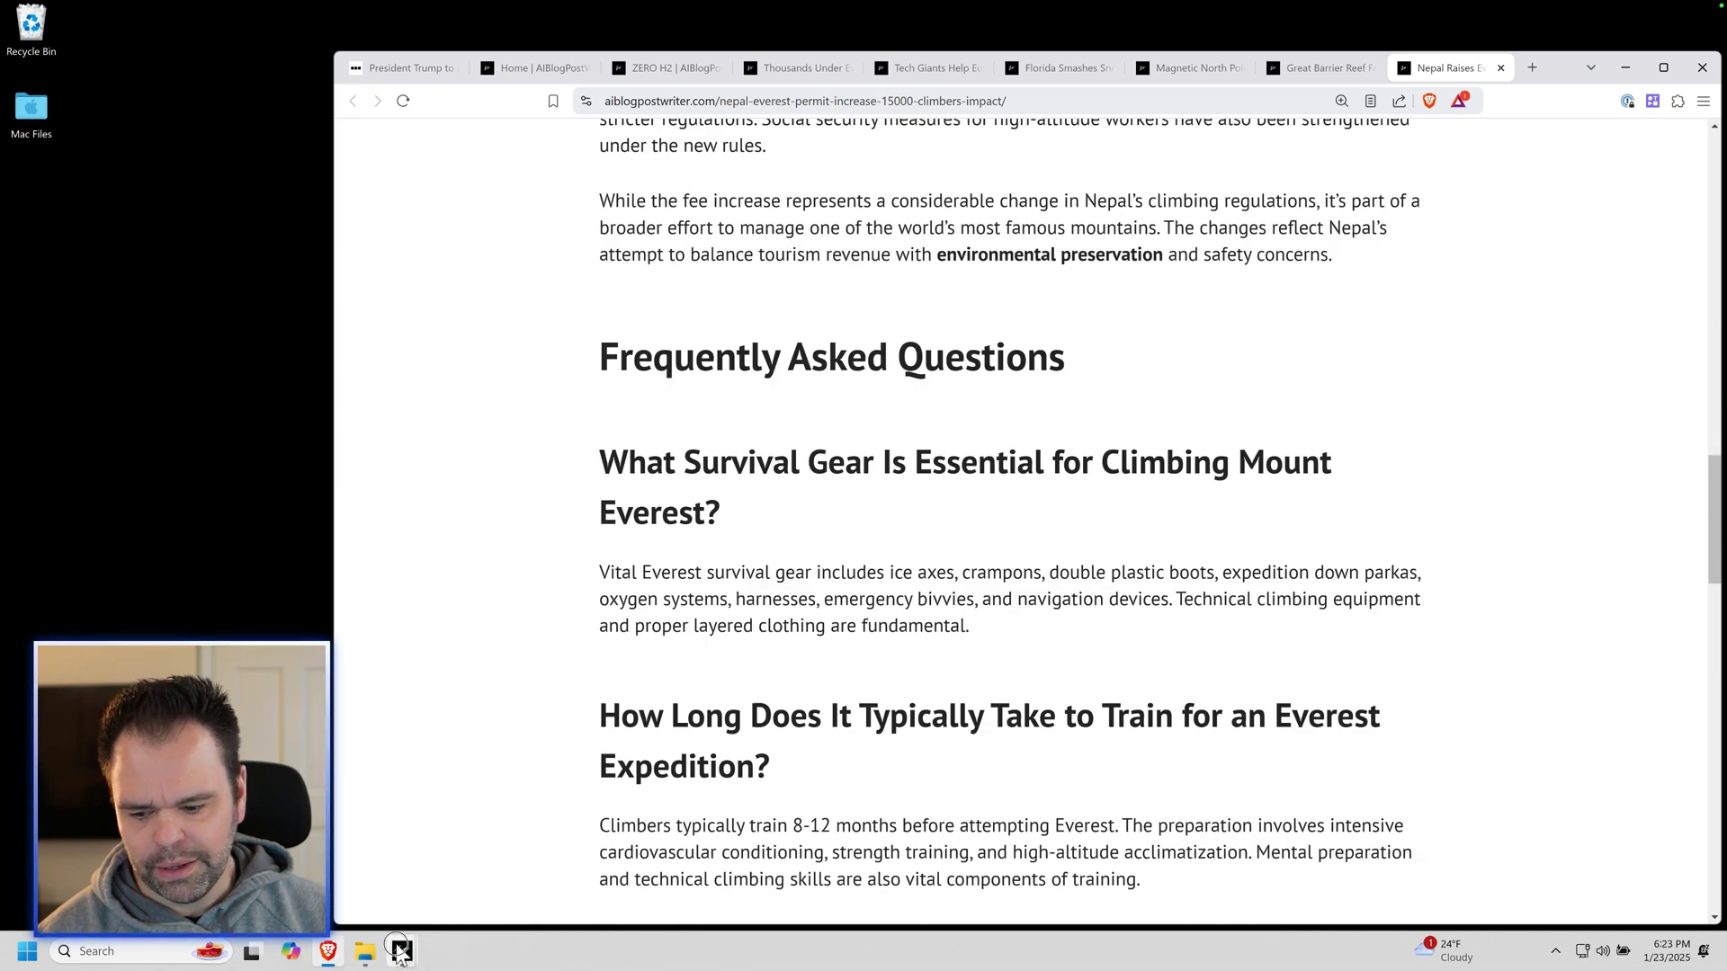
In Bulk Blog Writer, set the intro to None and FAQ to FAQ + Short Answers.
click(402, 950)
click(831, 478)
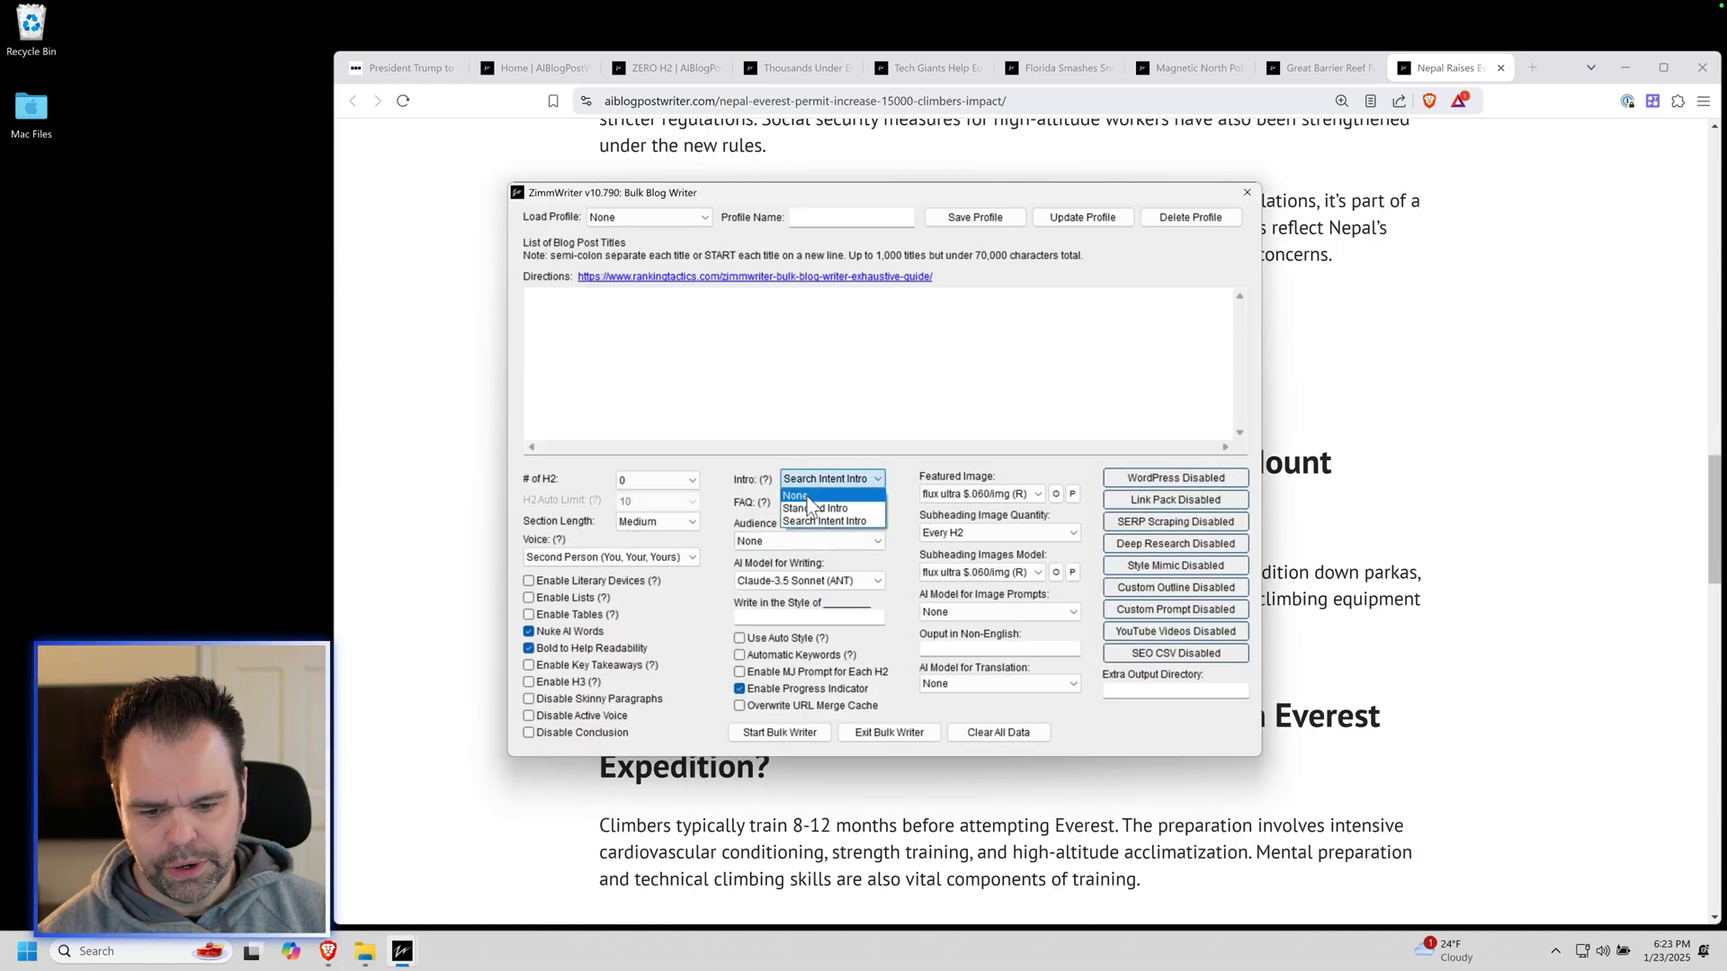
click(814, 496)
click(831, 501)
click(833, 543)
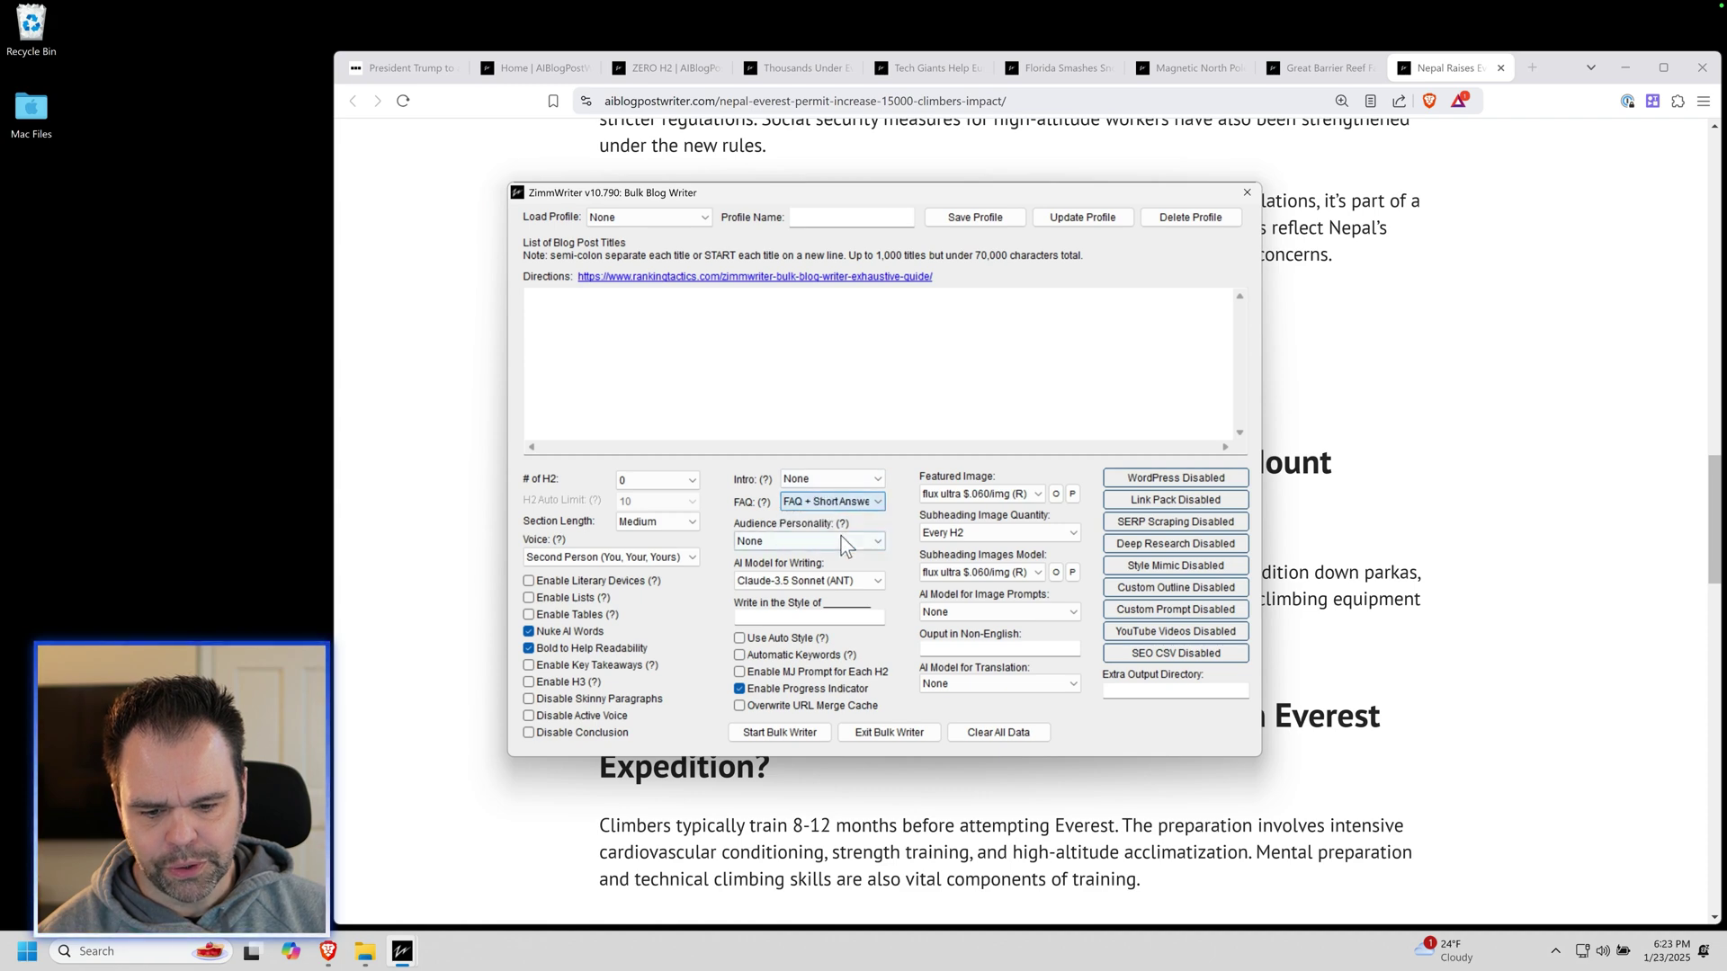
Return to the Nepal Everest article in Brave and scroll back to its opening.
click(1004, 394)
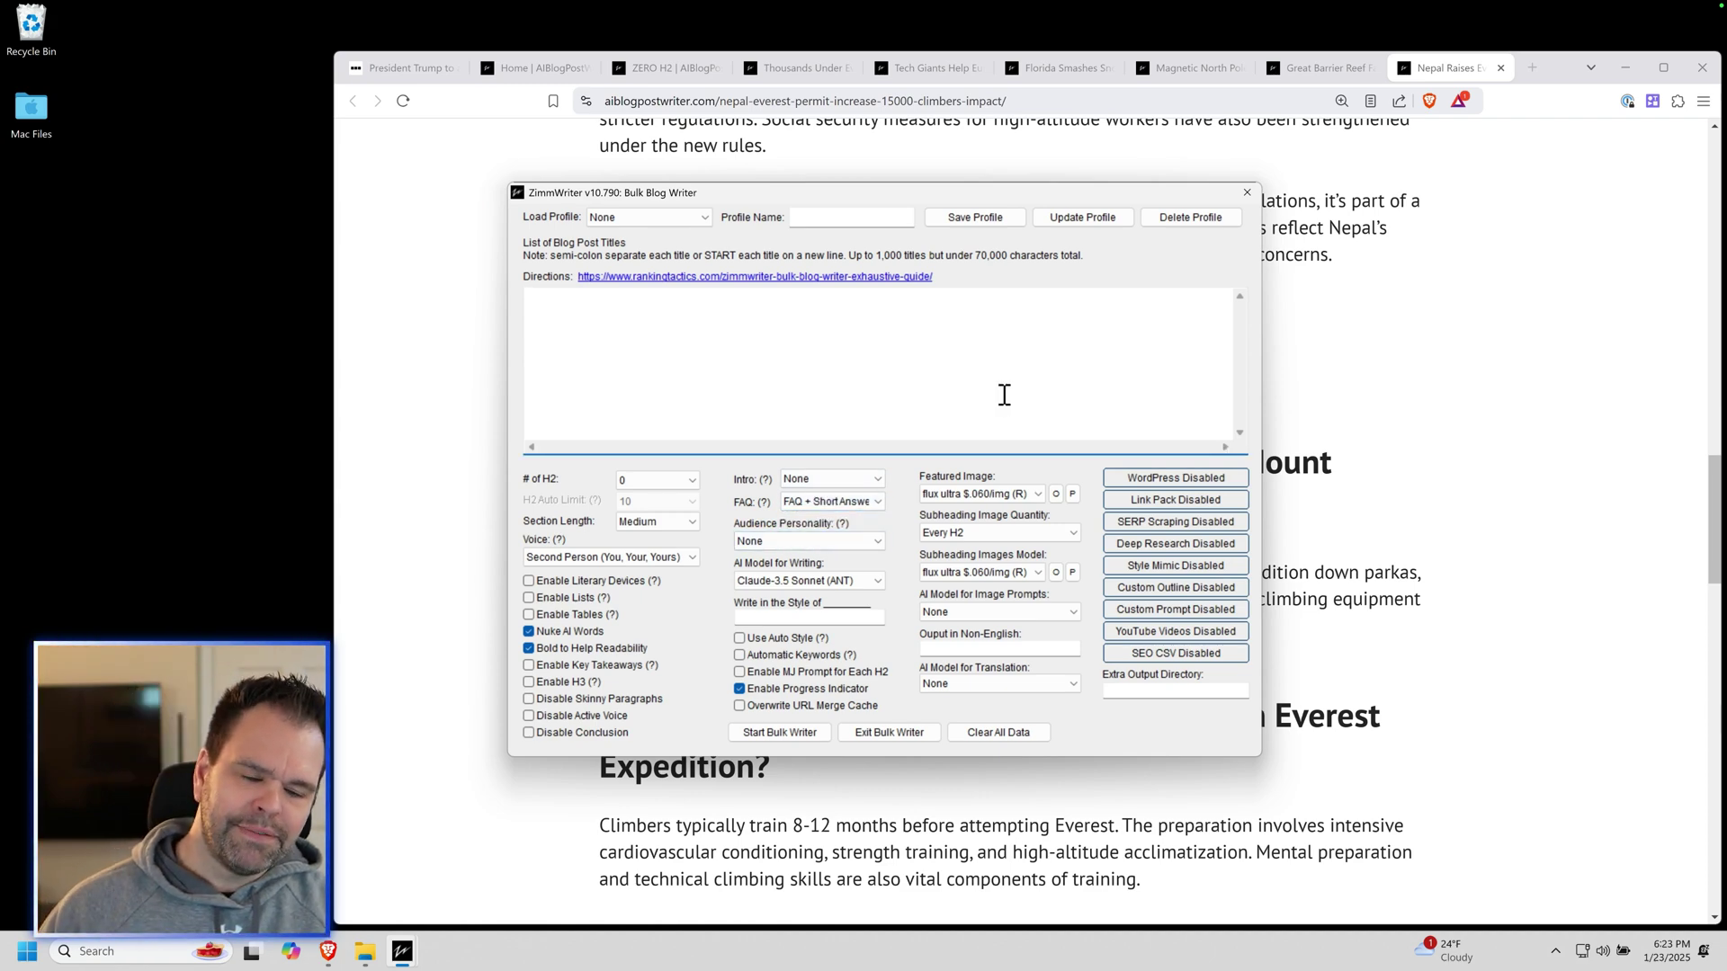
click(1286, 423)
scroll(1106, 543, up, 15)
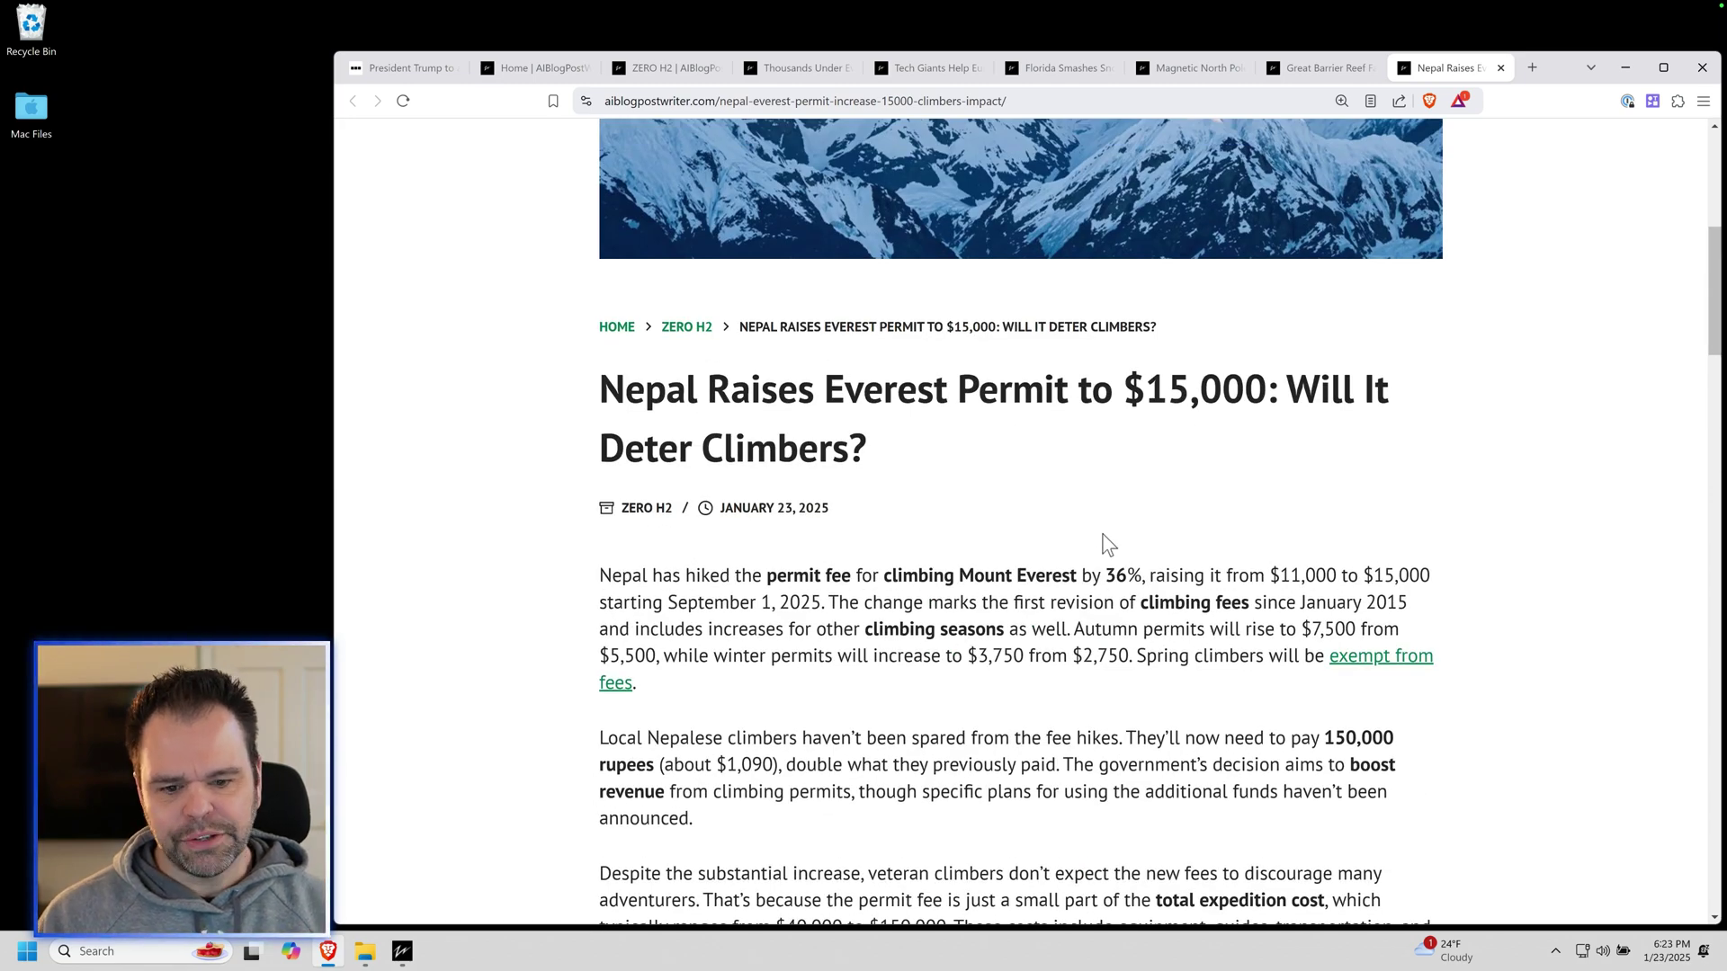
scroll(1043, 629, up, 3)
scroll(1051, 643, down, 5)
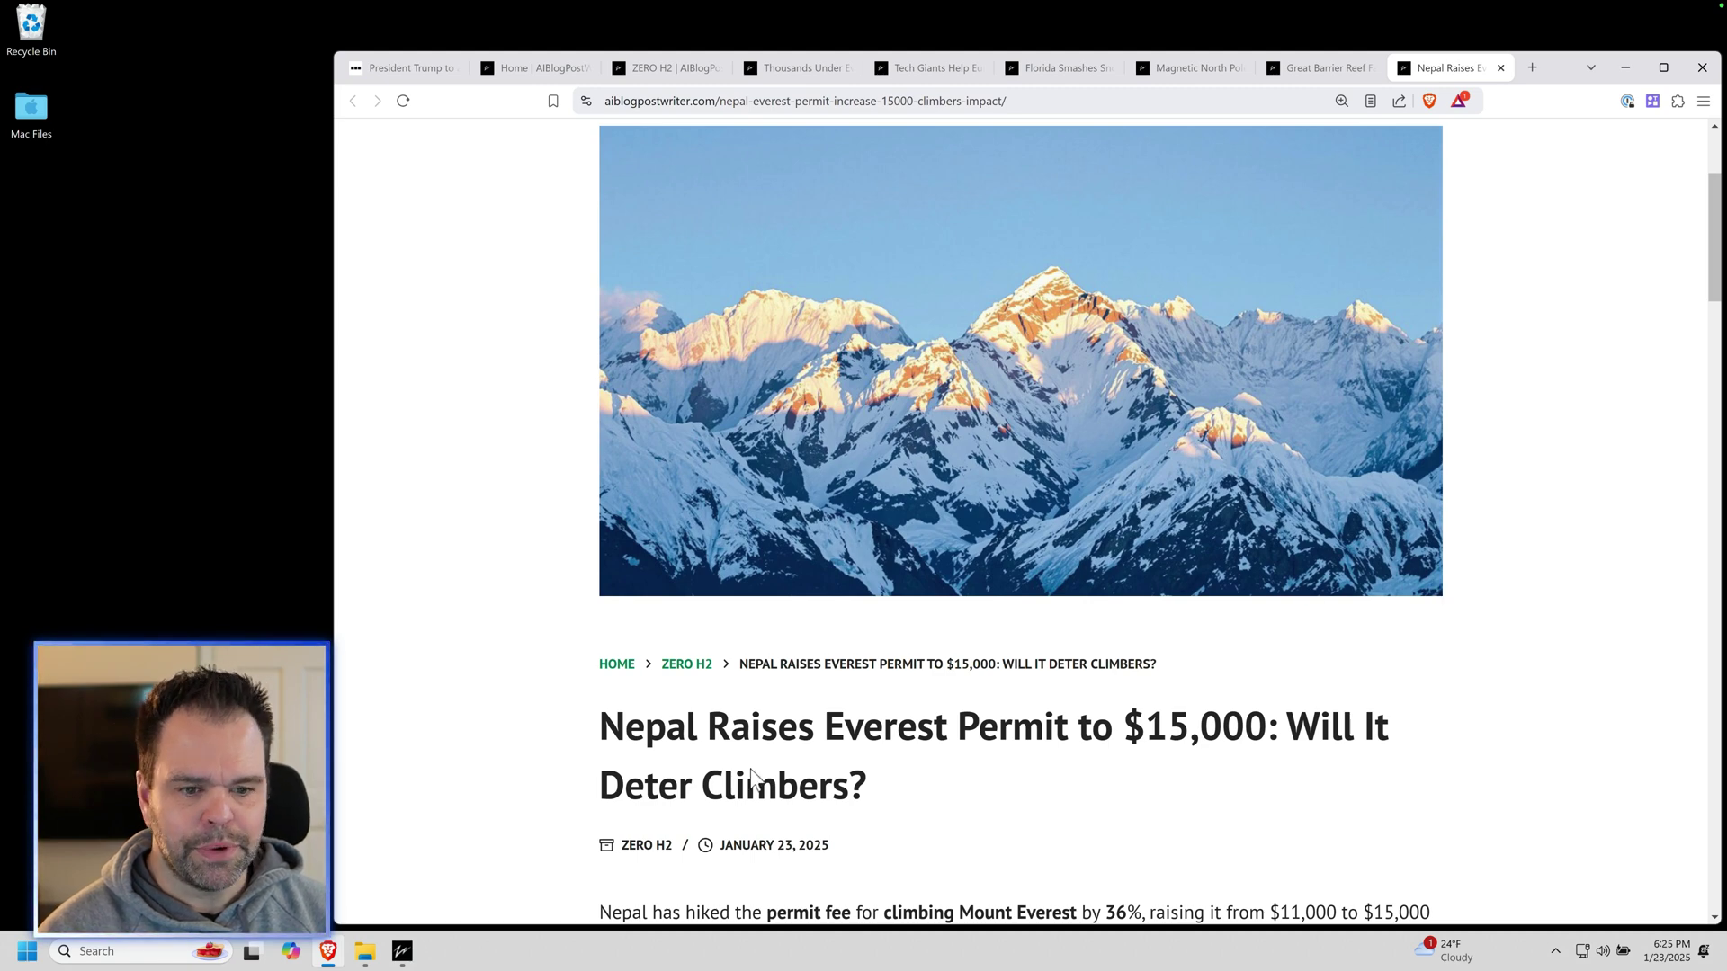
mouse_move(402, 951)
click(441, 864)
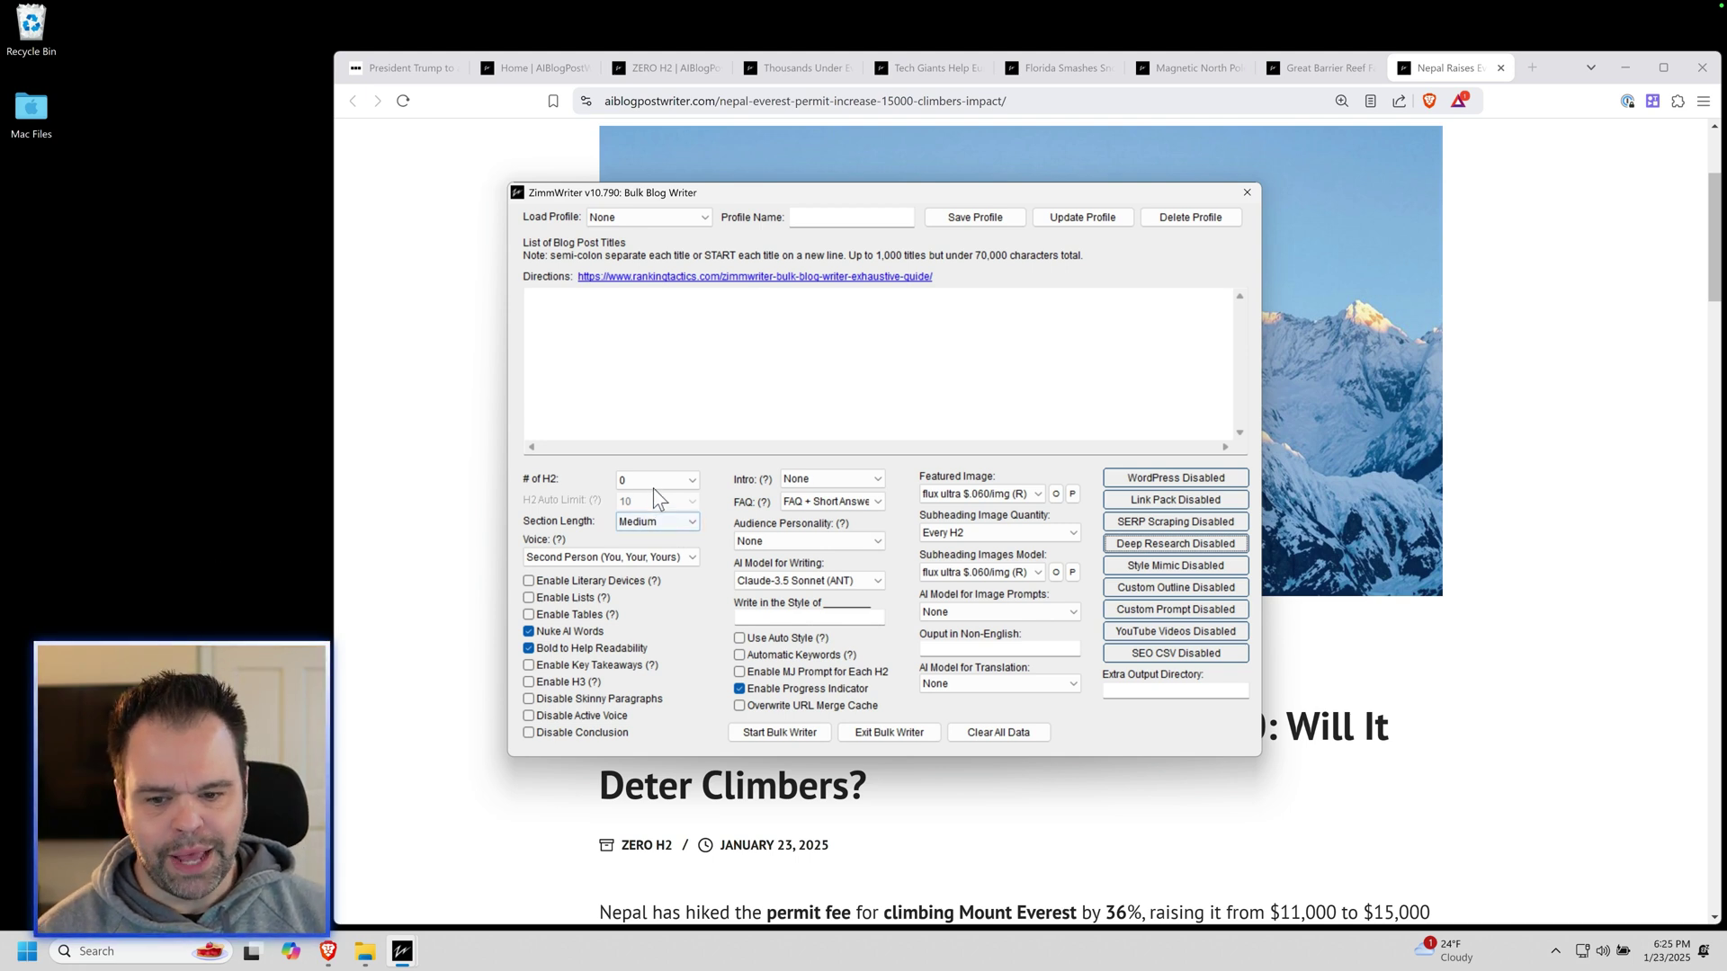
click(503, 494)
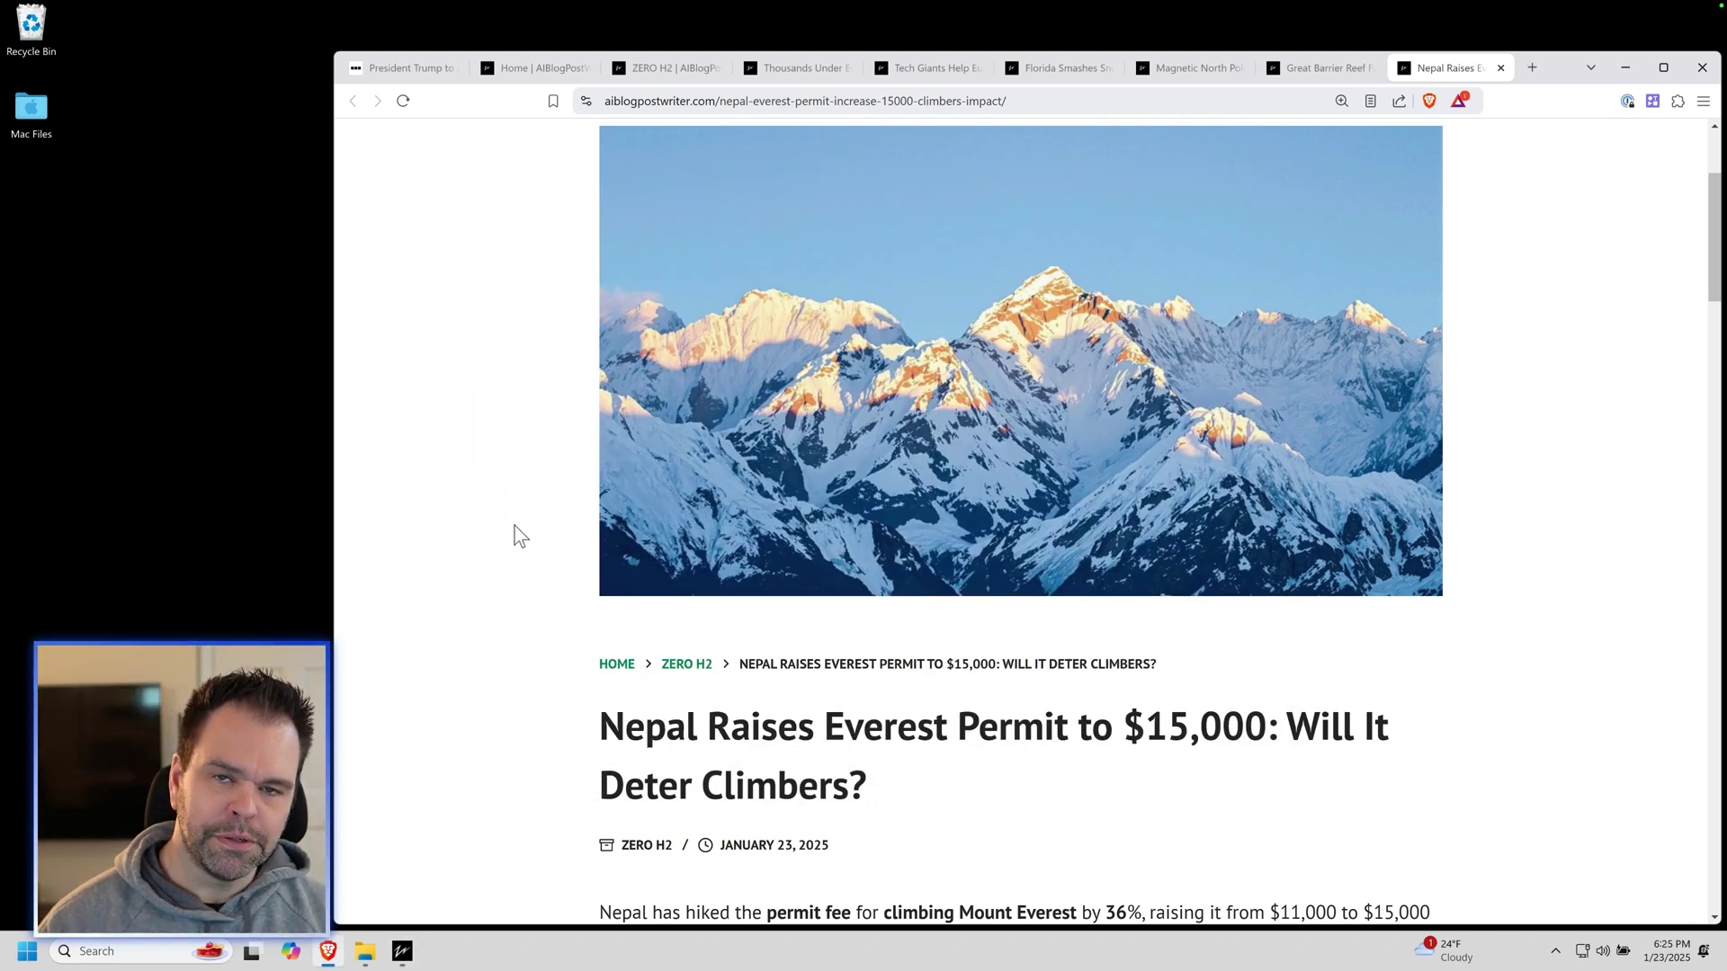
scroll(520, 539, down, 5)
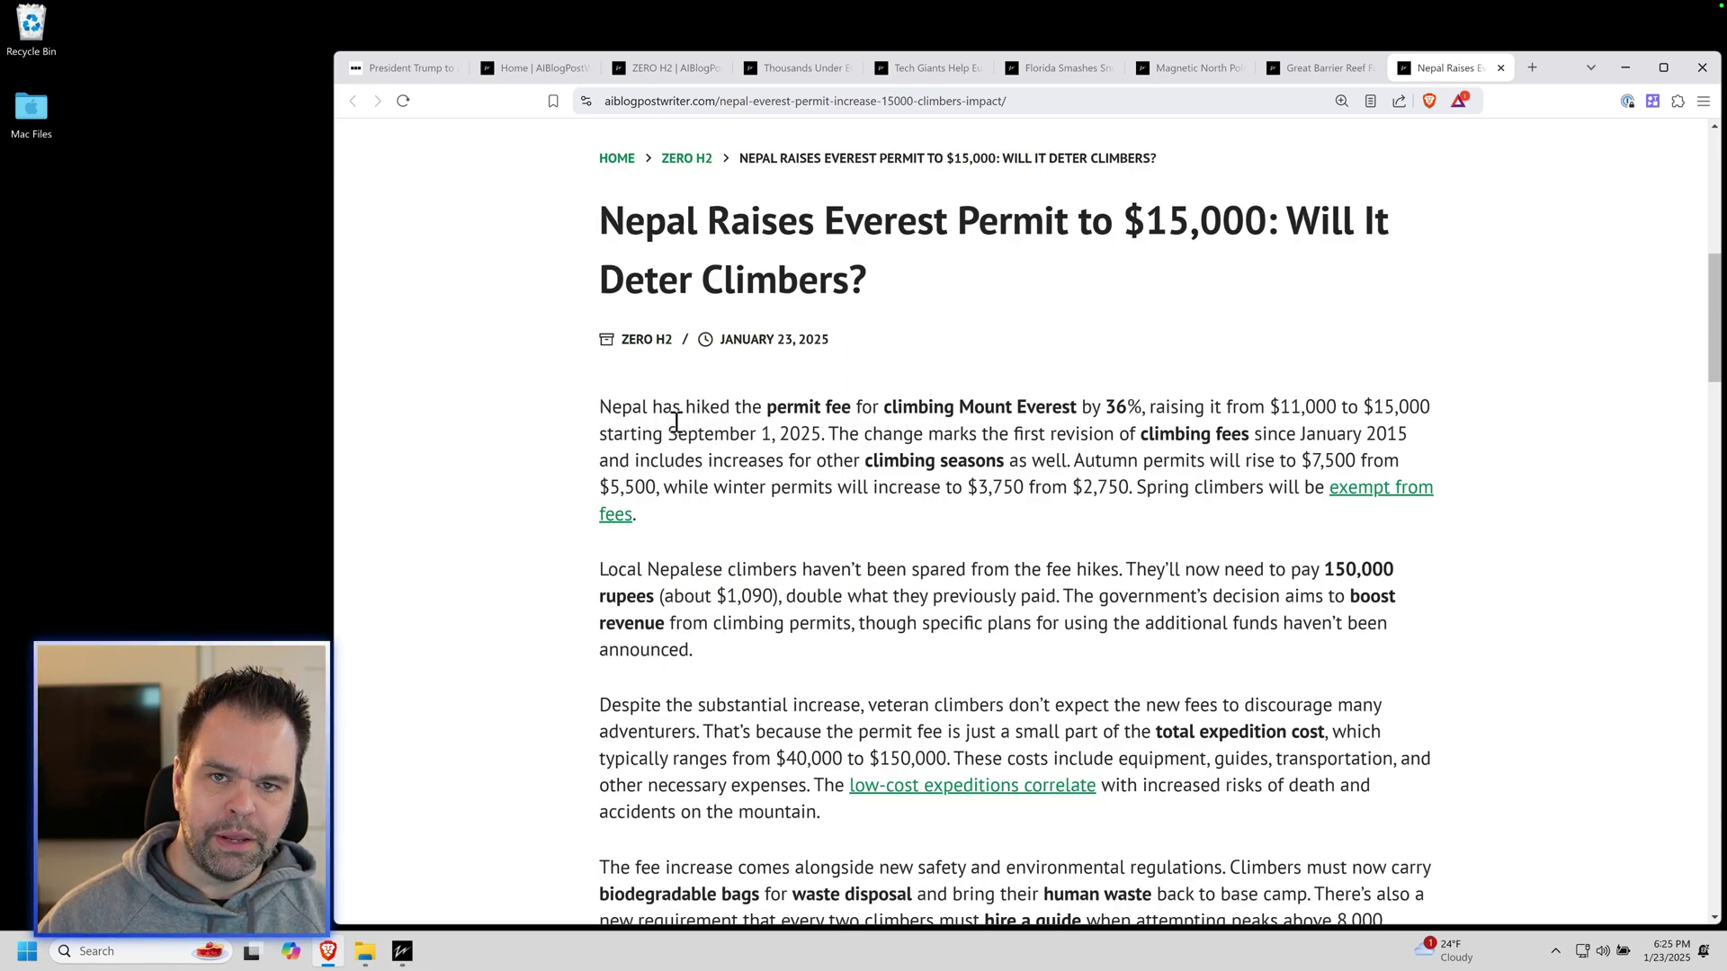
drag(707, 406, 744, 570)
click(744, 570)
scroll(749, 594, down, 5)
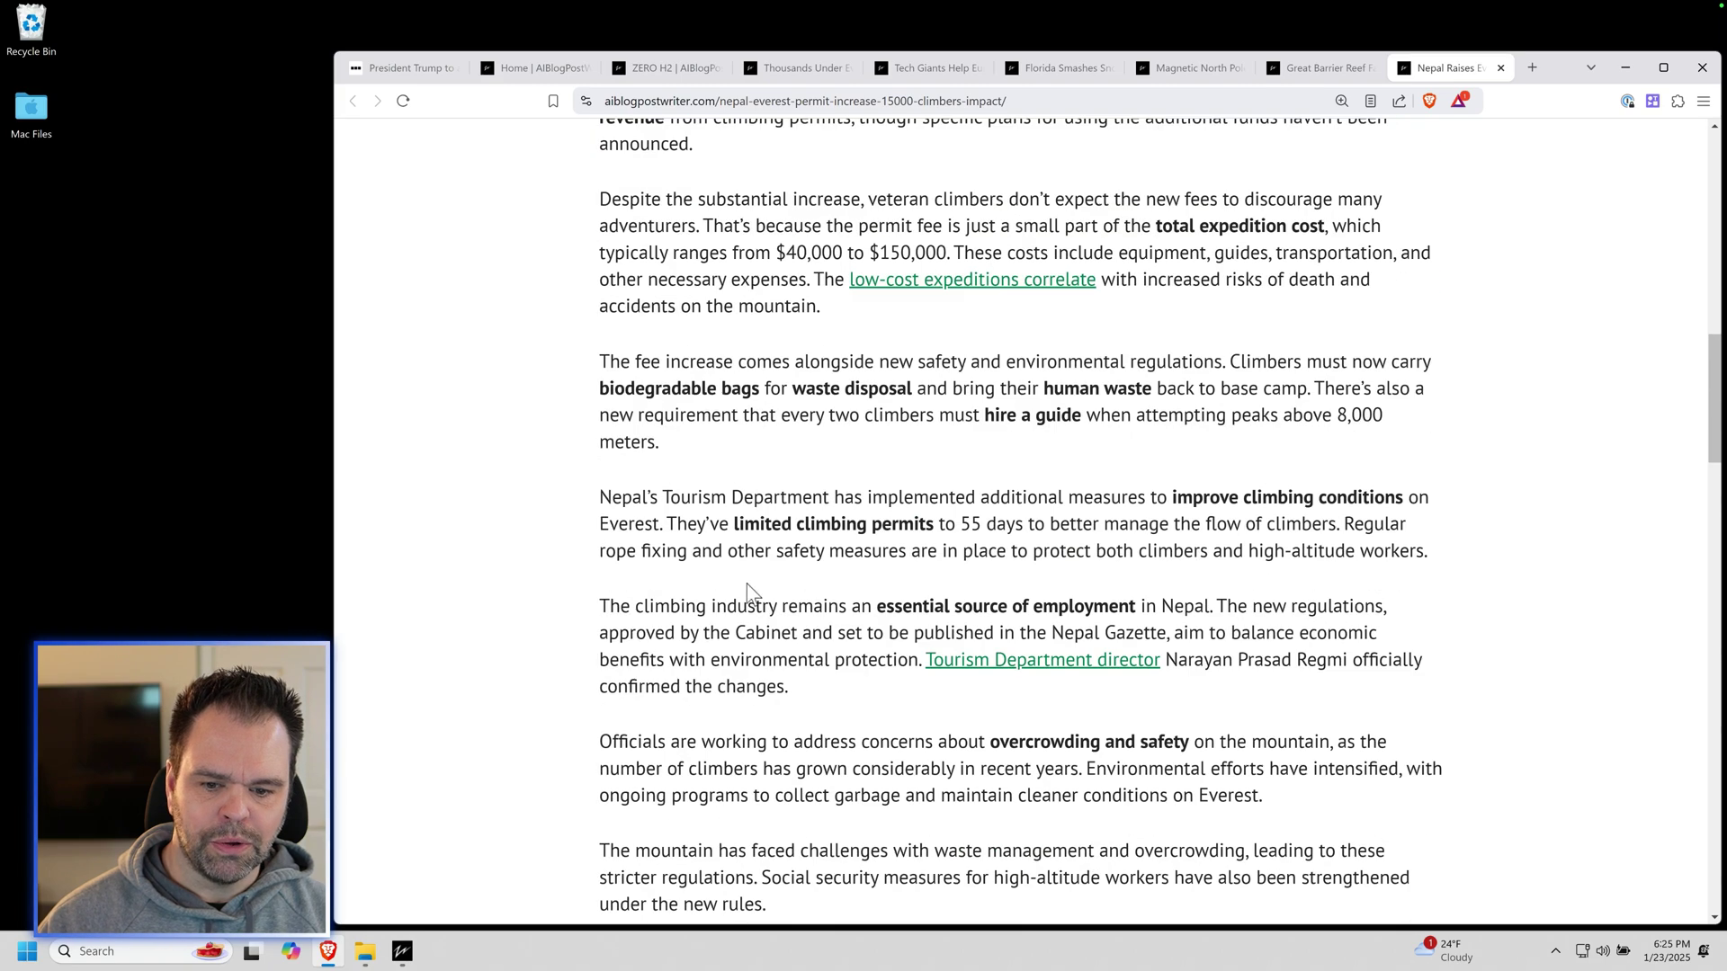
scroll(757, 576, down, 5)
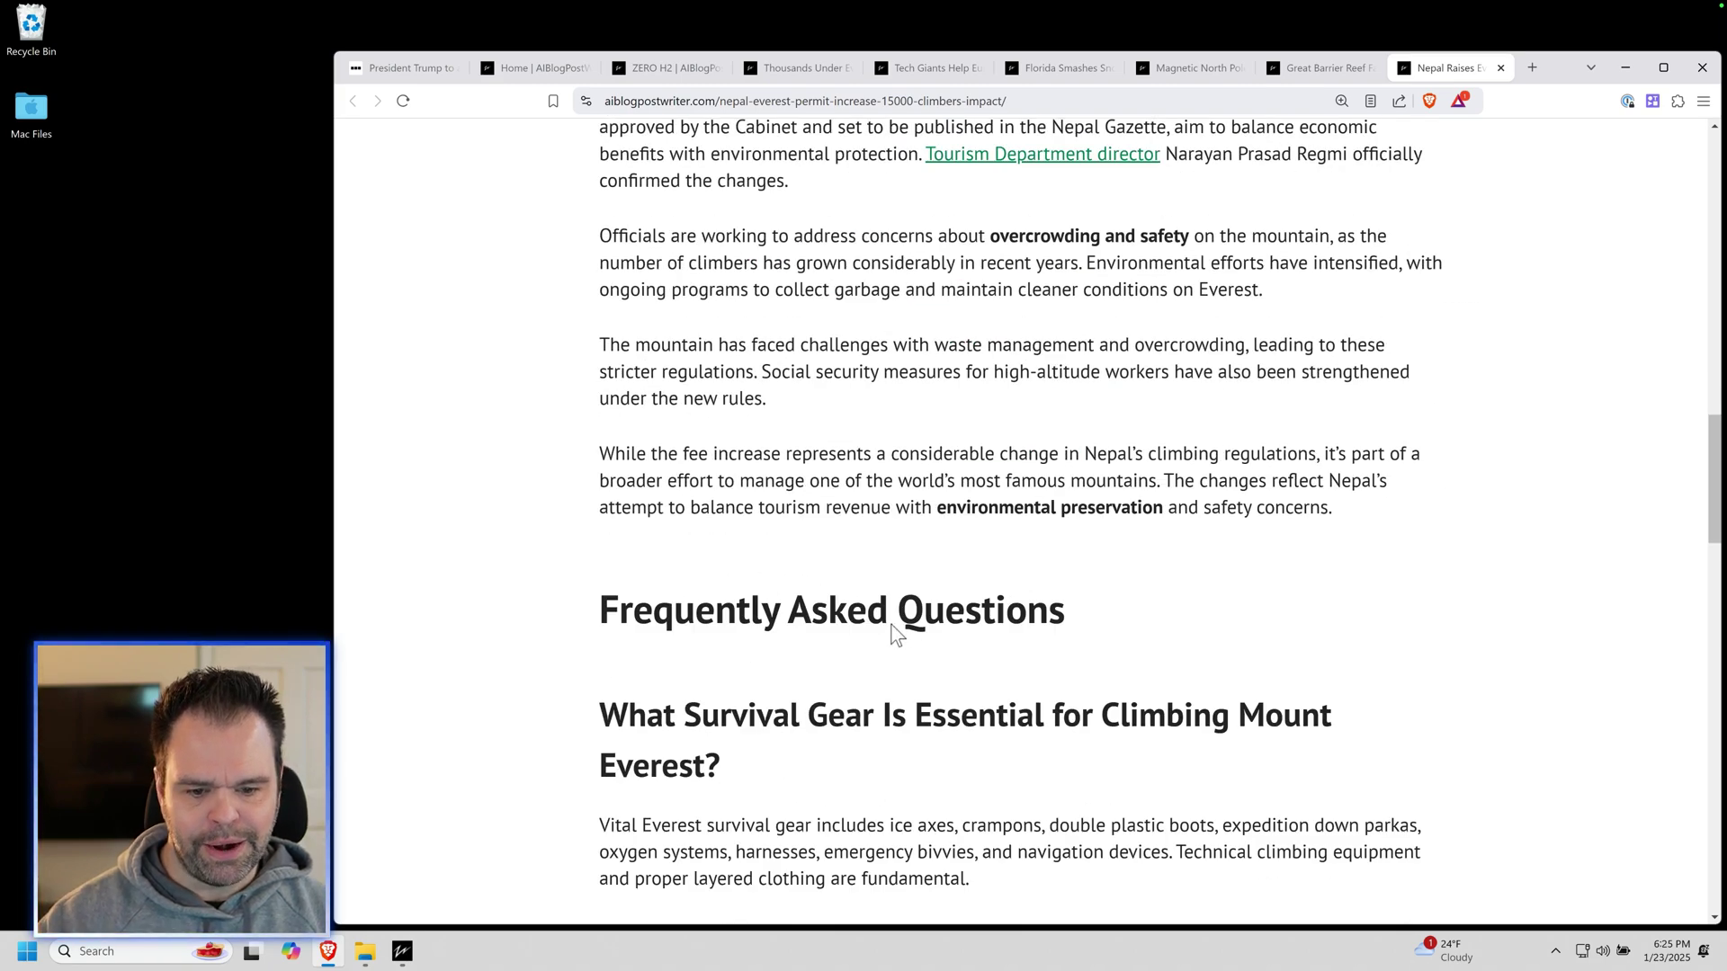
scroll(893, 629, down, 3)
scroll(1284, 415, up, 3)
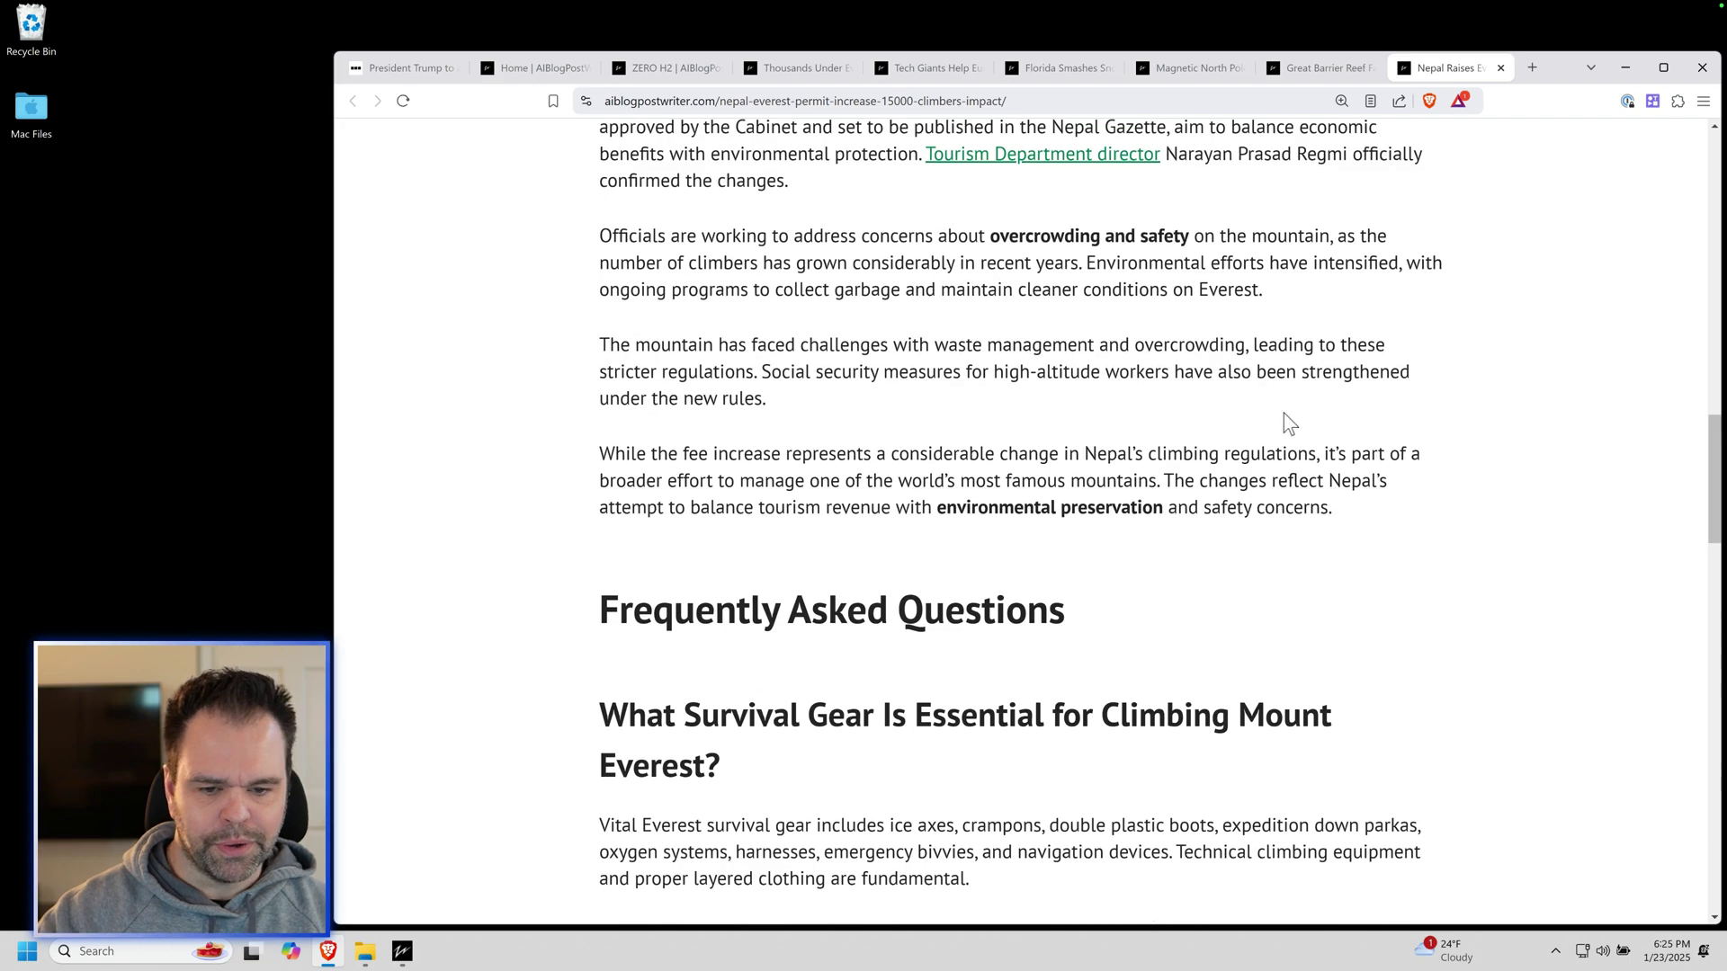
drag(1360, 511, 591, 666)
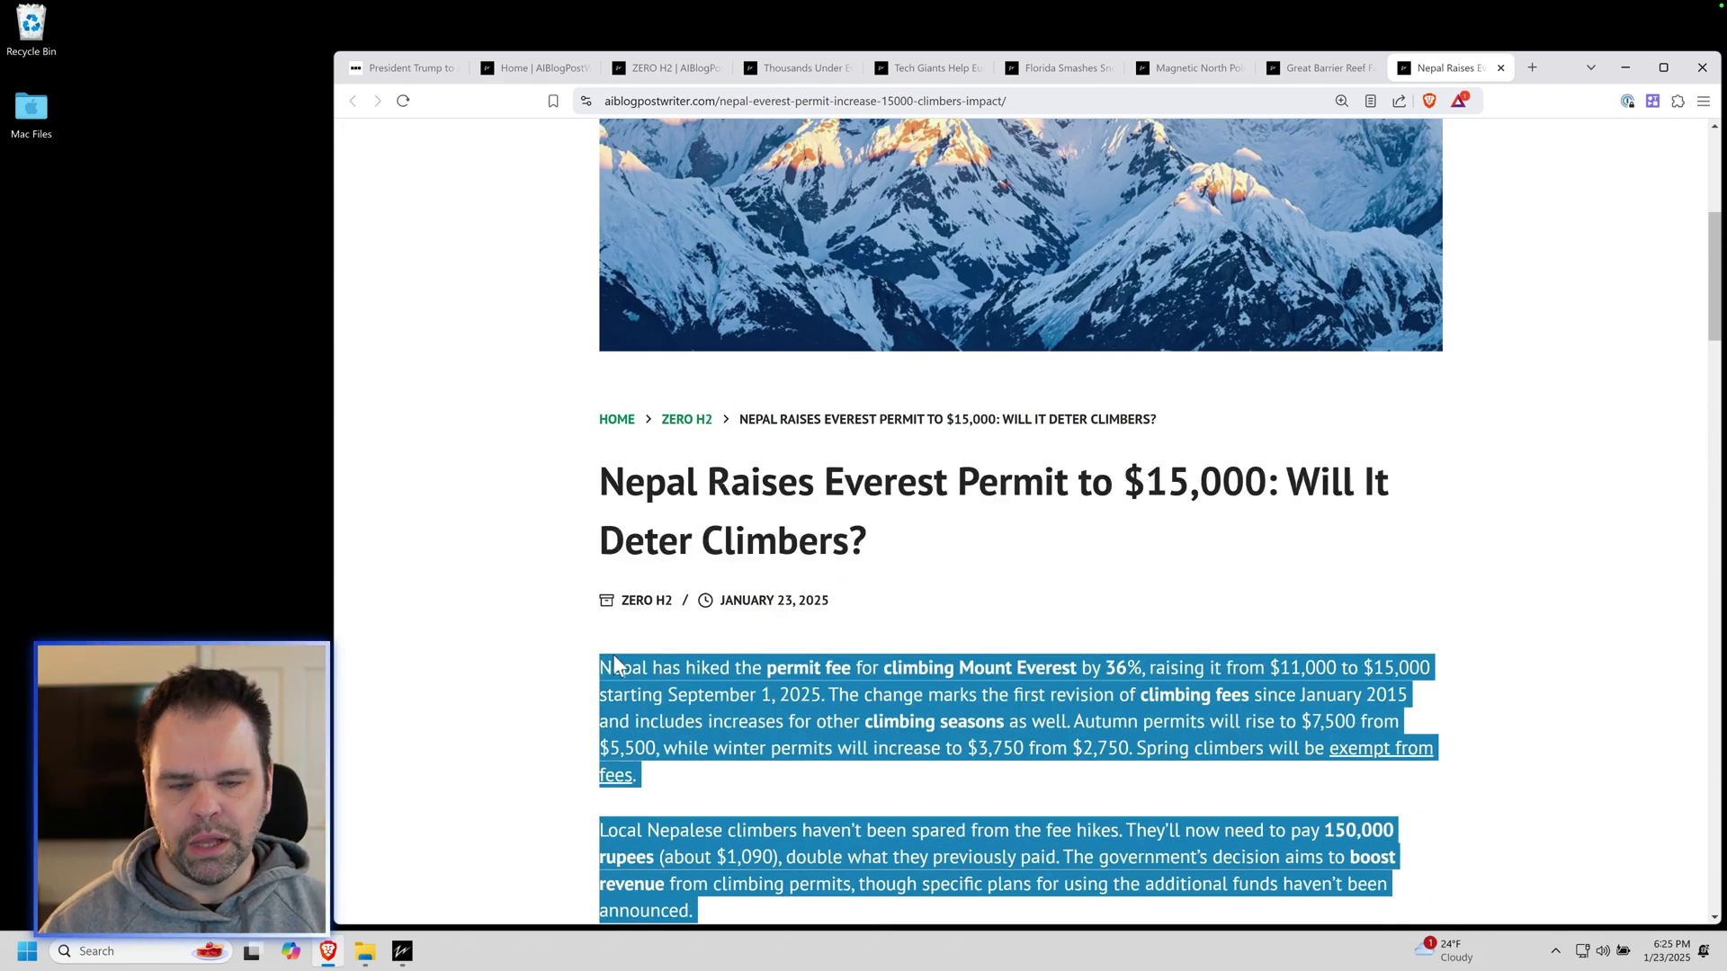
scroll(730, 649, down, 3)
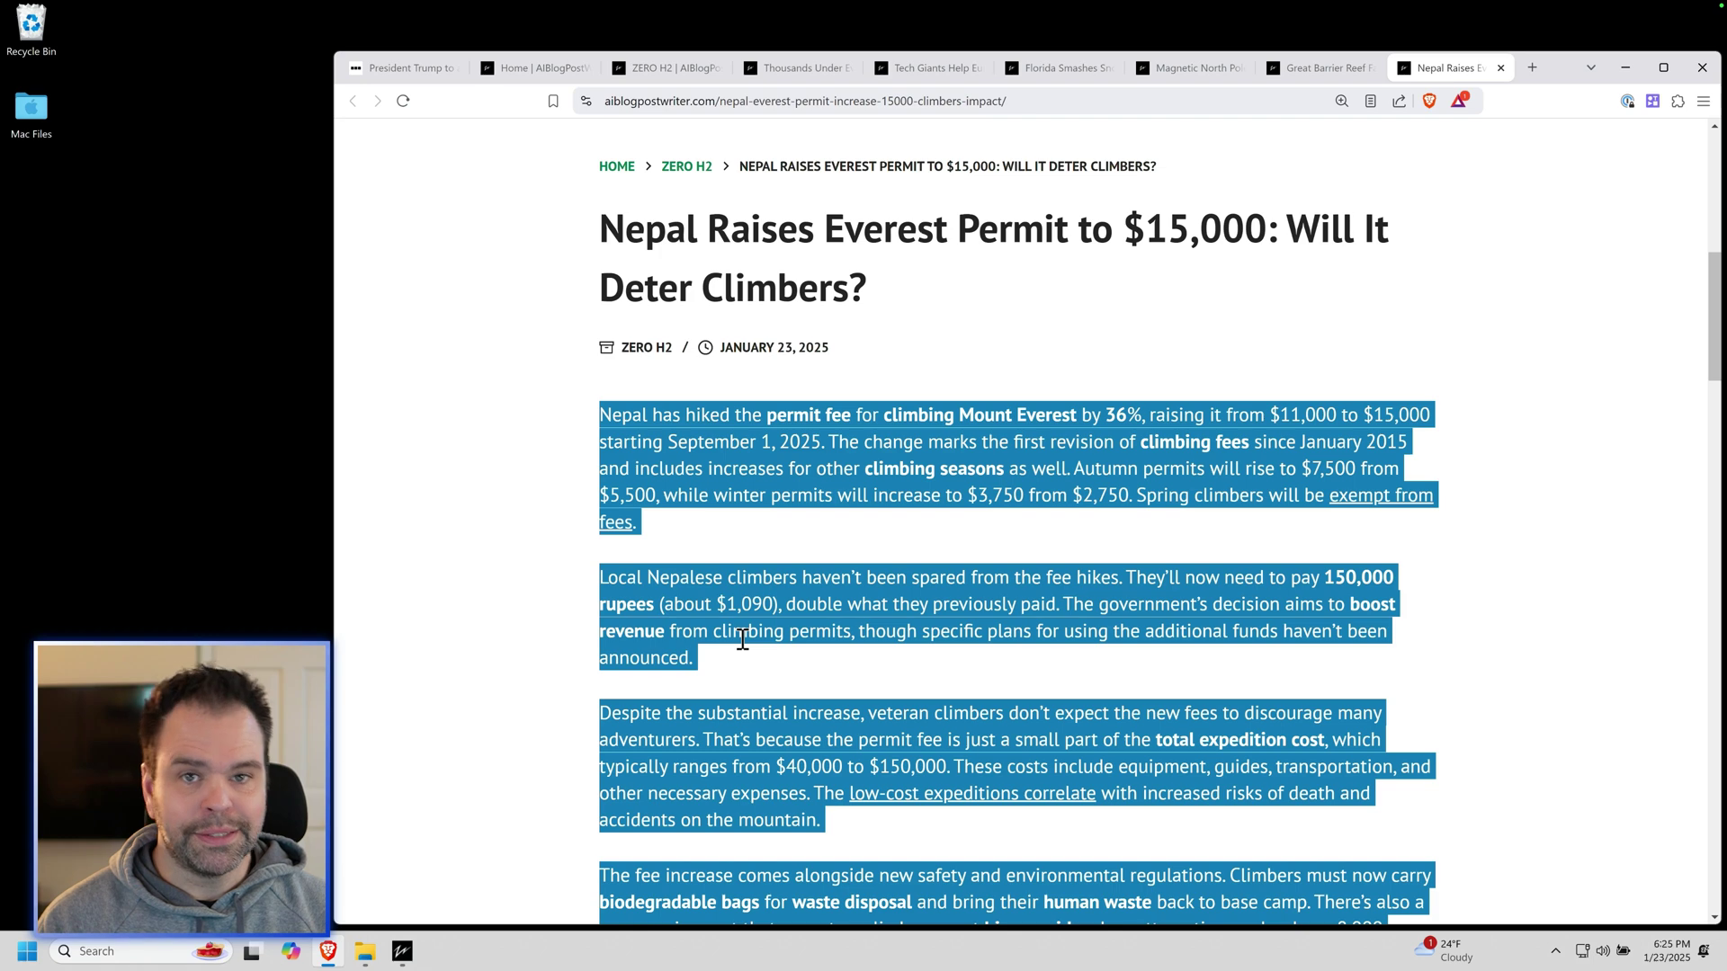
click(1057, 535)
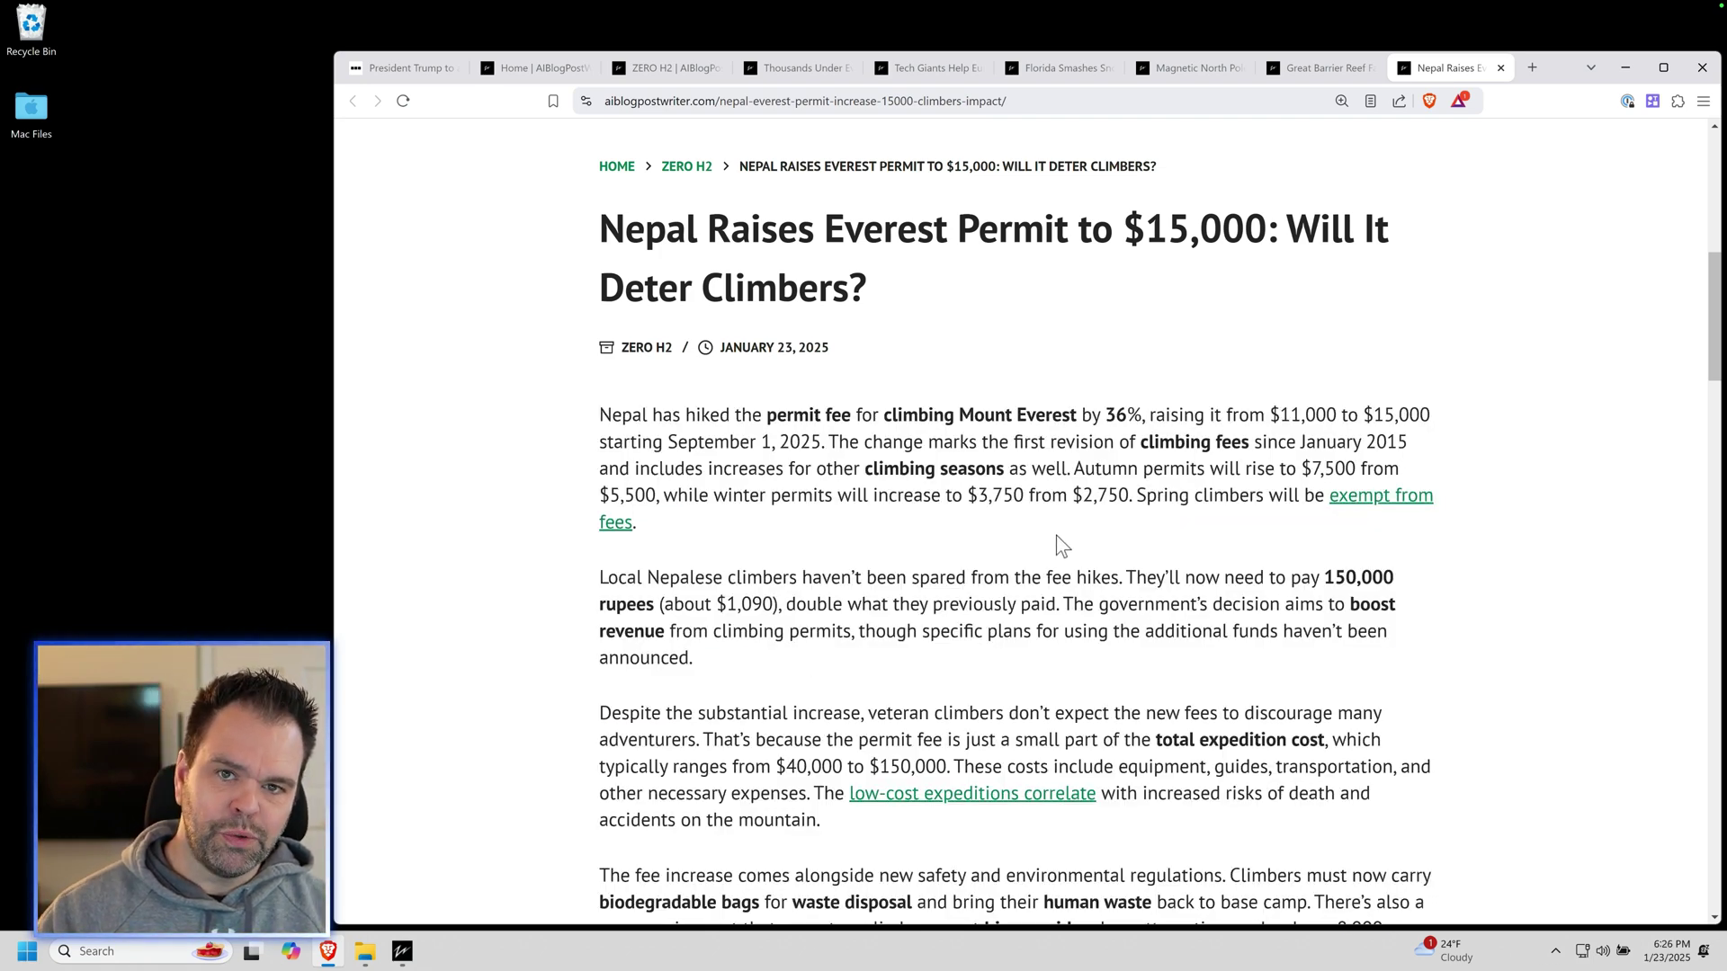